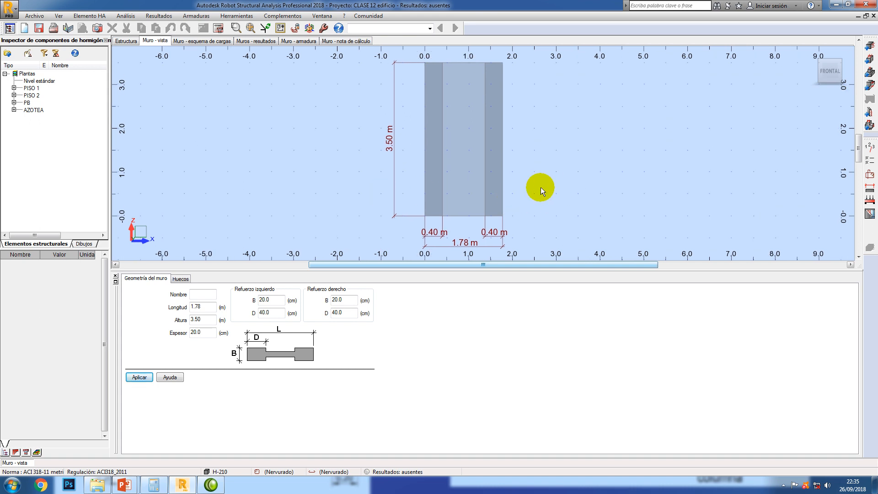
- Rotate the wall in 3D to examine its thickness and boundary reinforcement zones in perspective
right_click(544, 148)
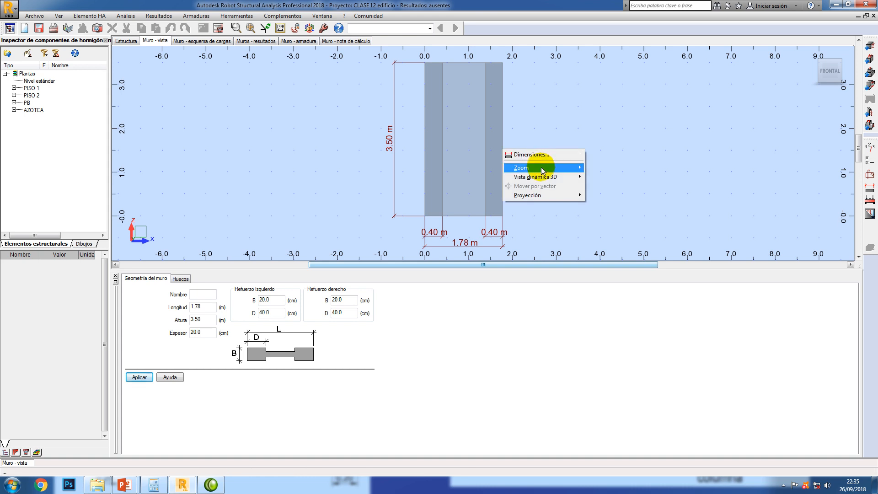
mouse_move(541, 168)
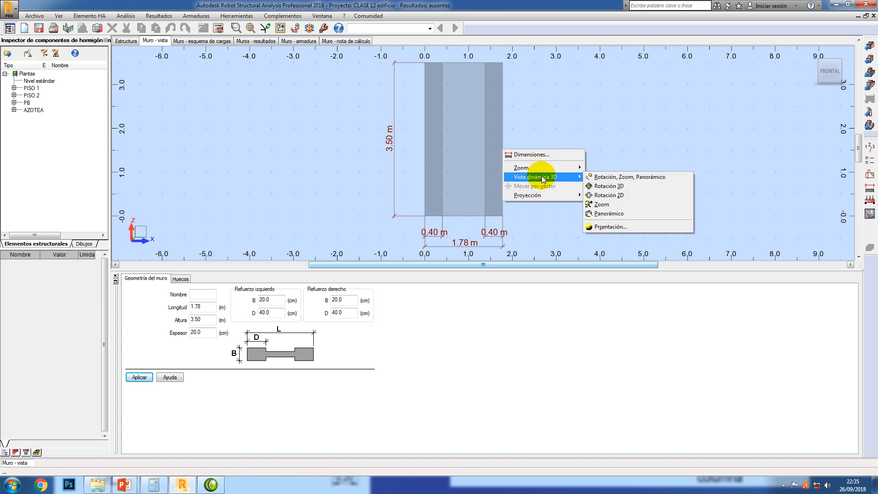
click(606, 186)
drag(481, 146, 650, 131)
scroll(640, 133, down, 10)
middle_drag(649, 194, 509, 182)
right_click(457, 144)
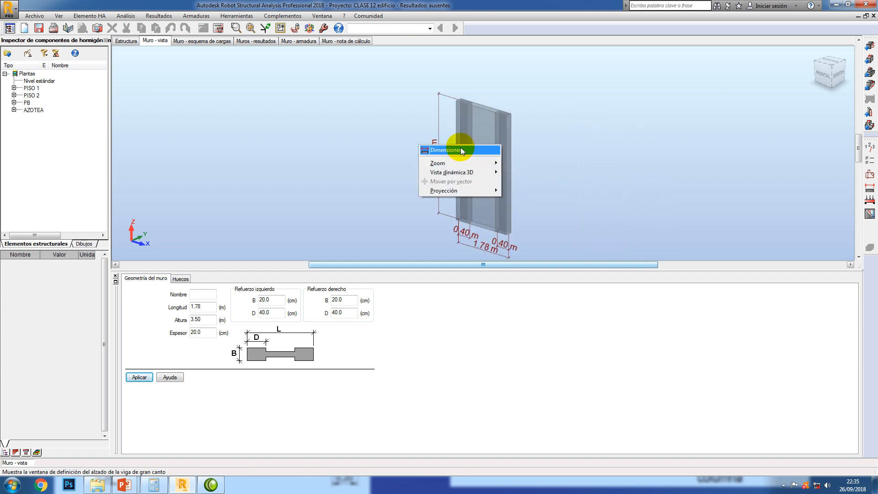
click(328, 141)
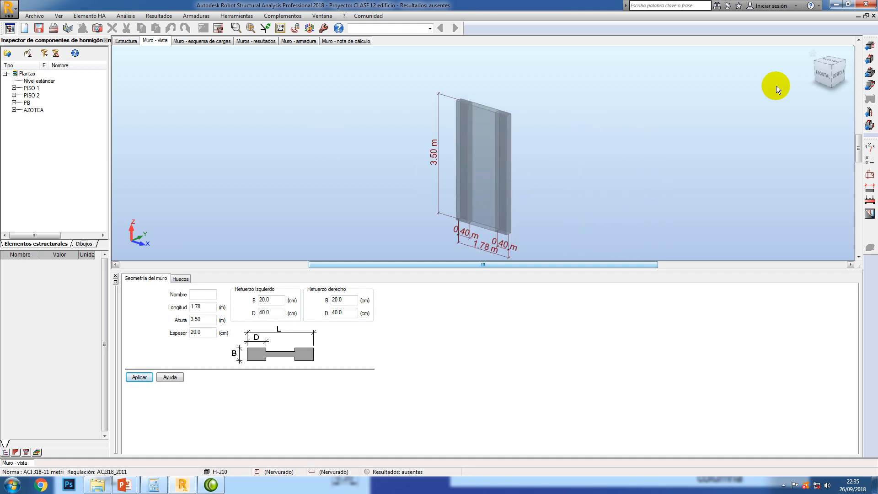
- Return to the frontal view and review the wall's openings and geometry settings
click(822, 78)
middle_drag(574, 204, 532, 190)
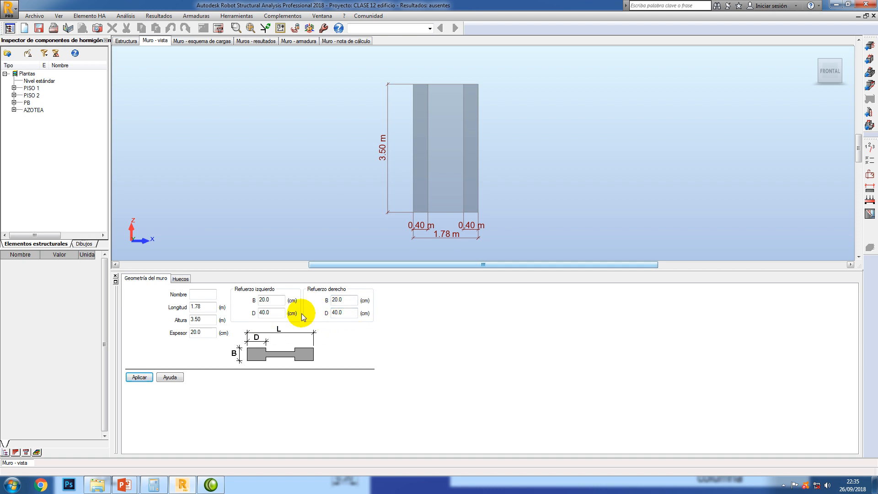
click(183, 279)
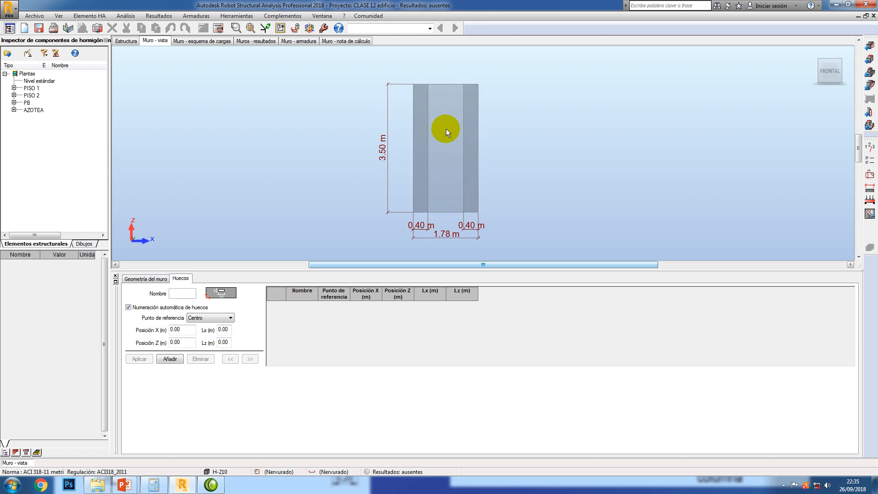
click(151, 280)
middle_drag(553, 221, 576, 220)
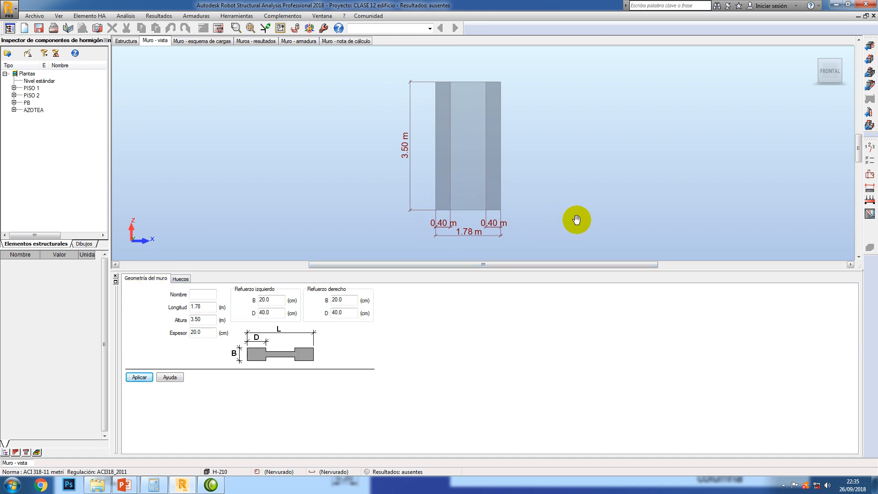
scroll(544, 167, up, 2)
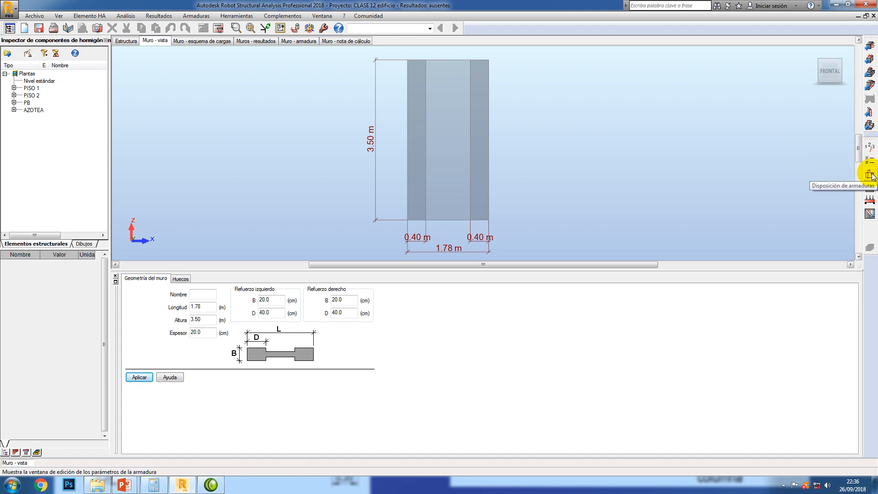
- Apply the saved COLUMNAS preset to the wall's story parameters
click(872, 149)
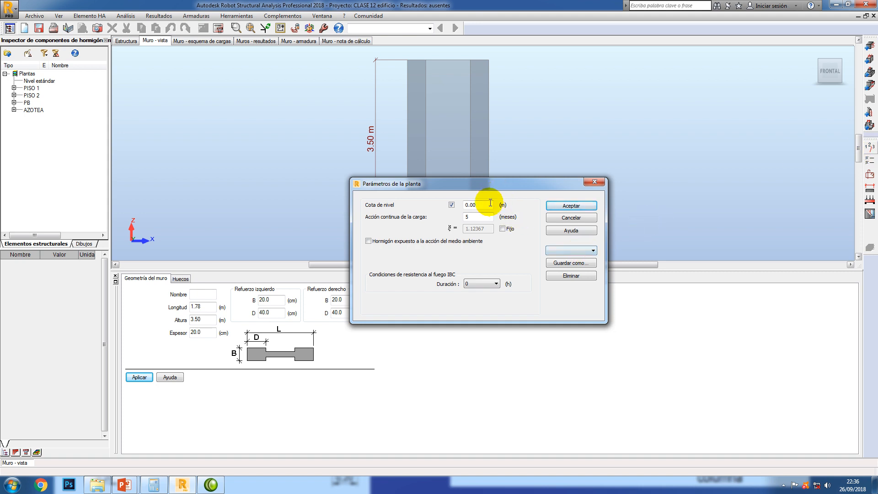
click(567, 251)
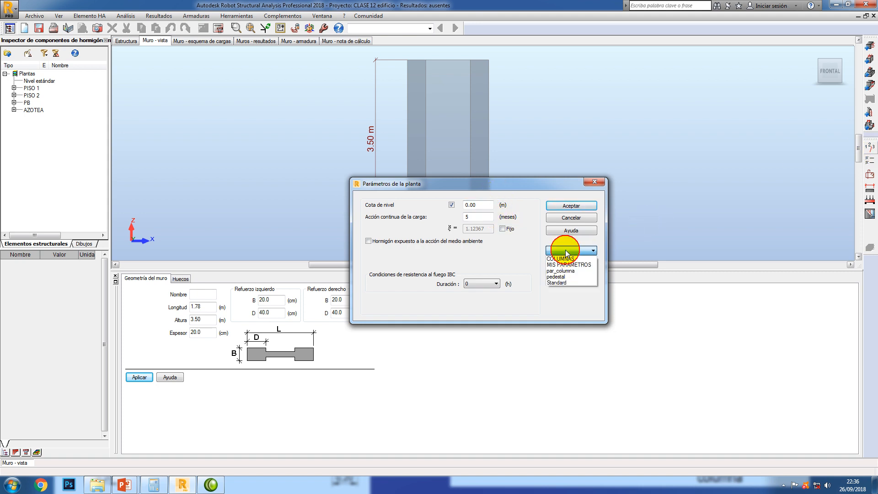
click(565, 259)
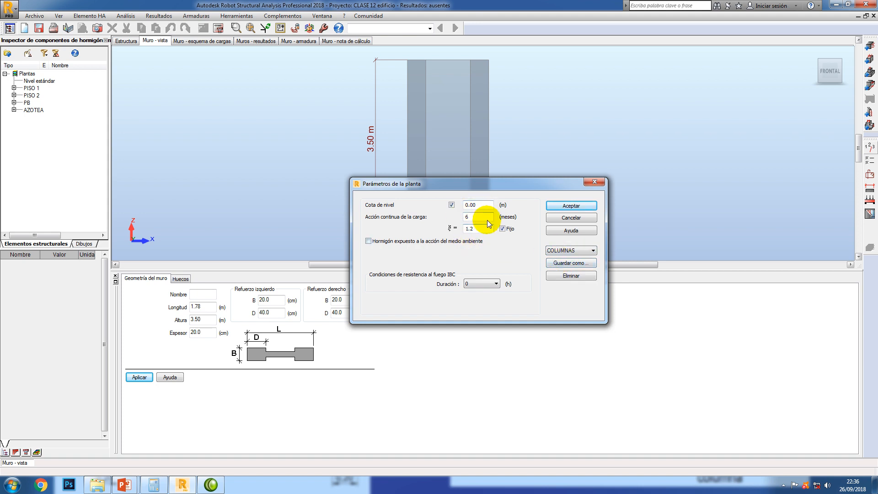
click(563, 209)
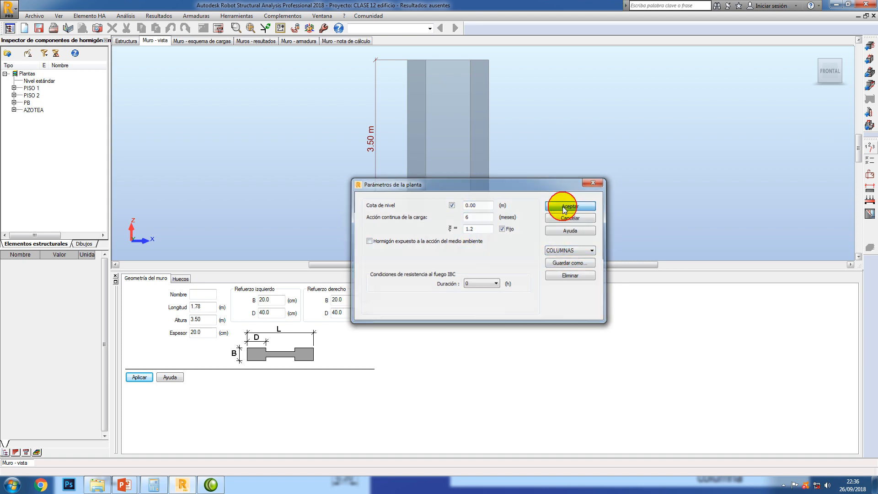
- In the calculation options, fix the concrete cover at 2 cm and check that the concrete is H-210
click(872, 162)
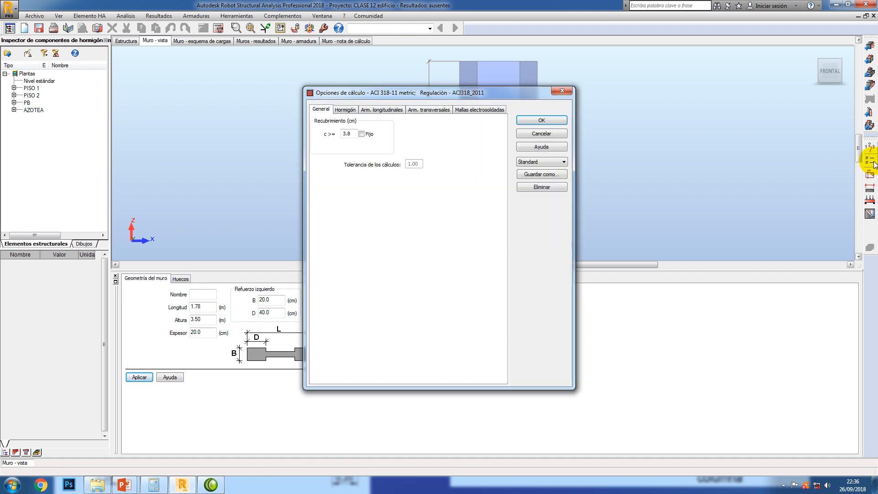
drag(515, 95, 720, 83)
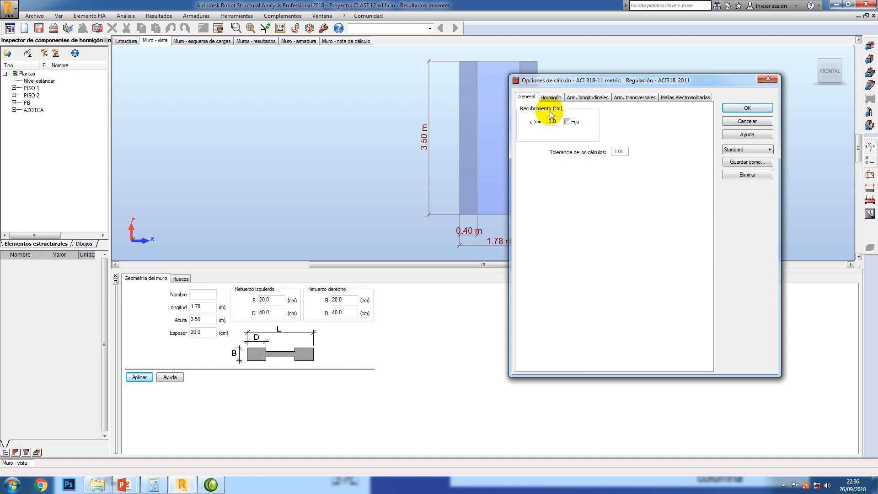
click(568, 121)
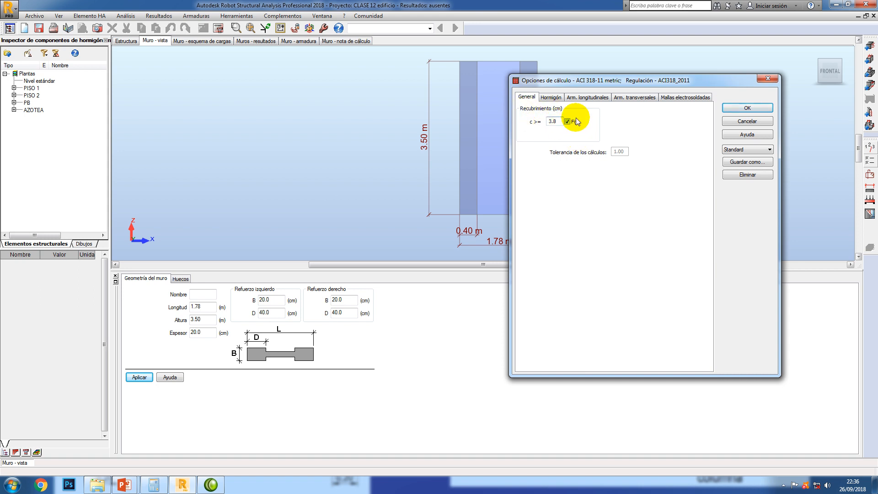
drag(559, 122, 534, 128)
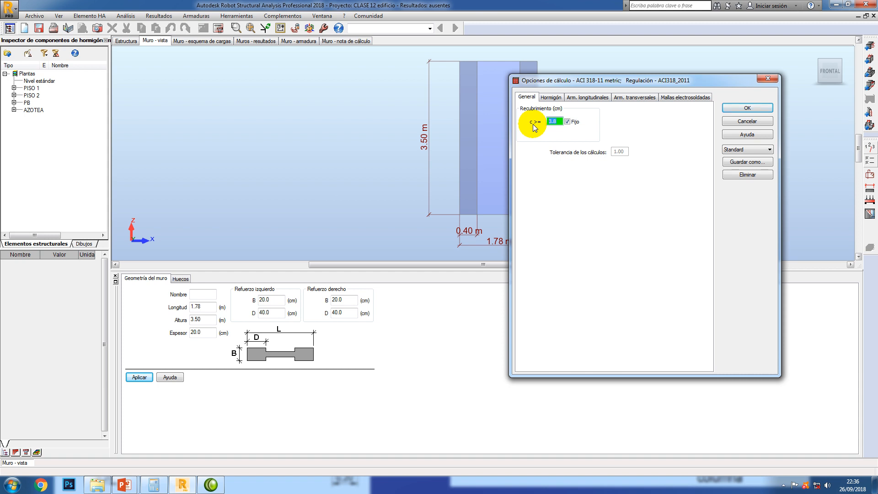
text(2)
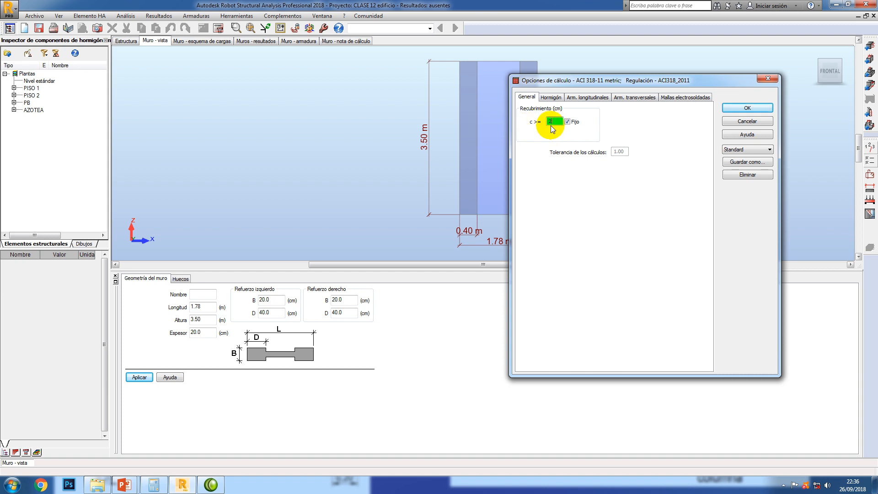
click(551, 98)
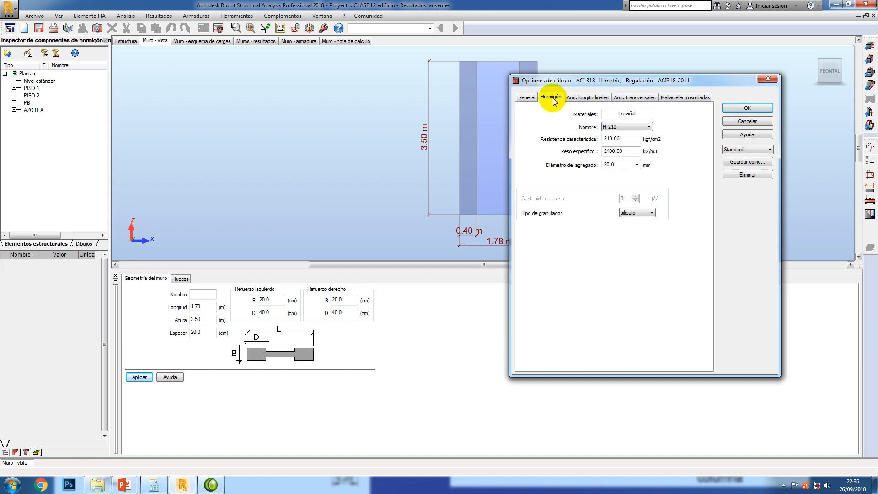
click(614, 128)
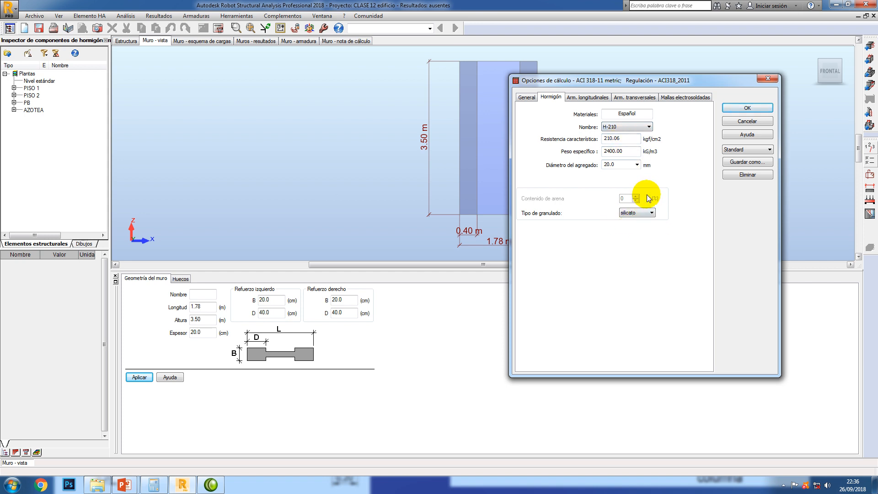
- Set the steel class of the longitudinal reinforcement to B 500 S
click(588, 98)
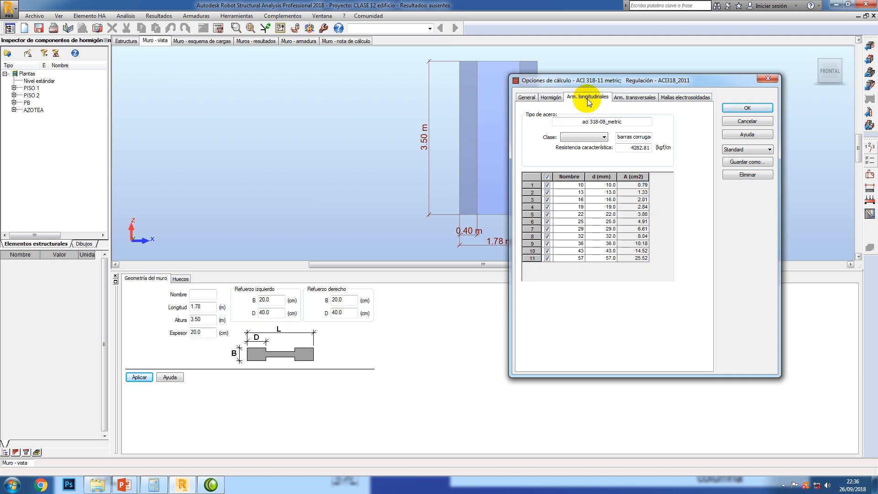
click(597, 137)
click(578, 151)
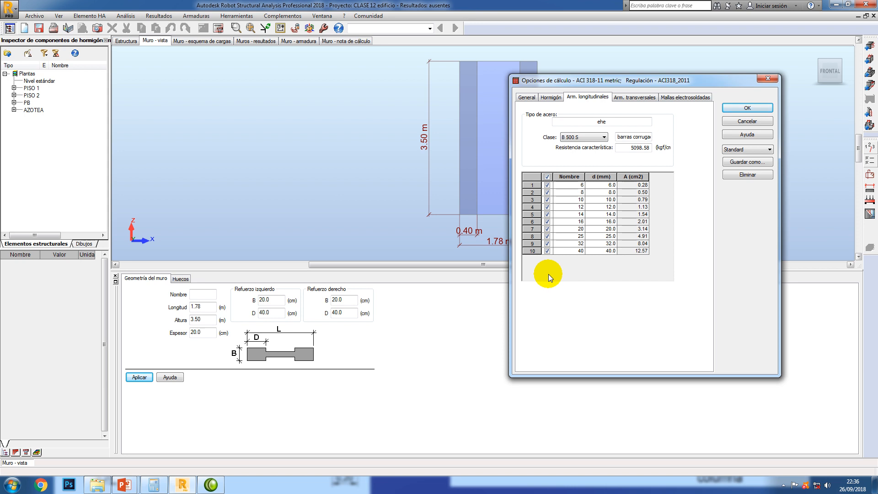
- Consult the GBDS 2017 bar requirements in the presentation and allow only 10, 12 and 16 mm longitudinal bars
key(alt+Tab)
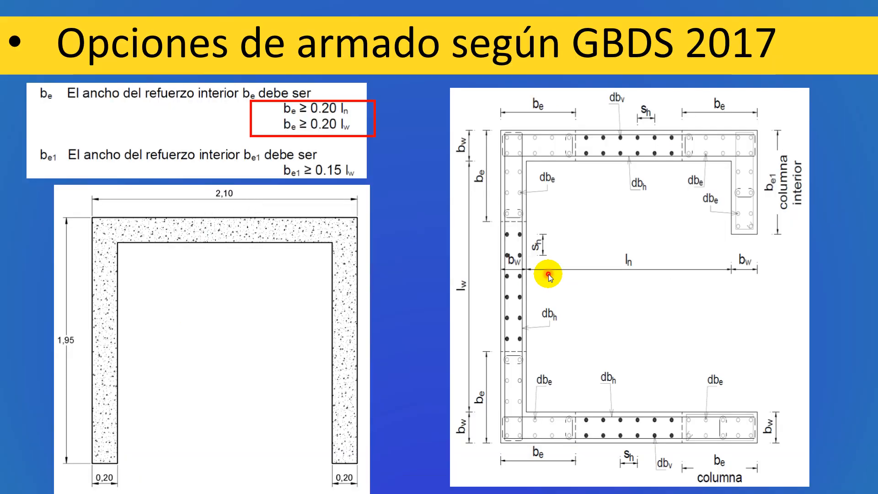
click(548, 273)
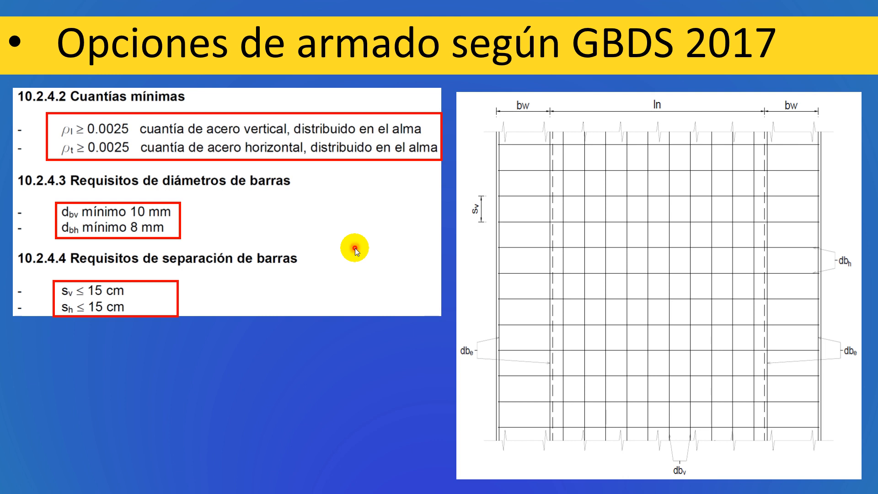
key(alt+Tab)
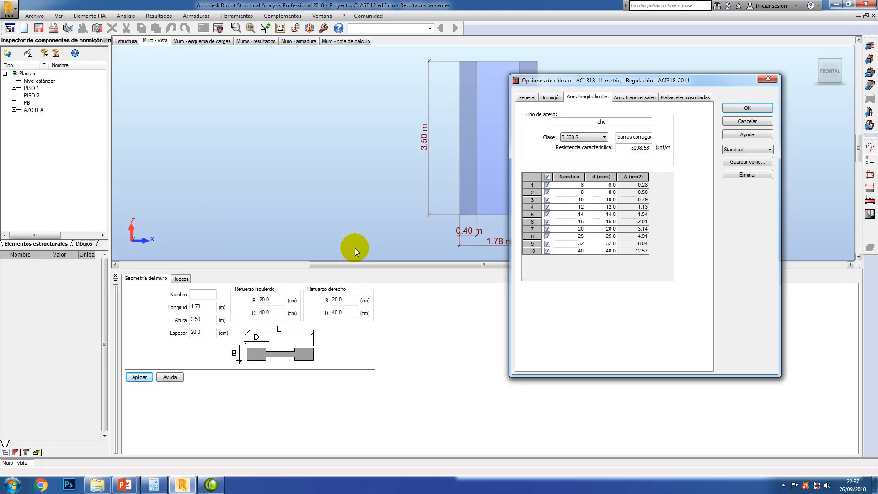
click(548, 177)
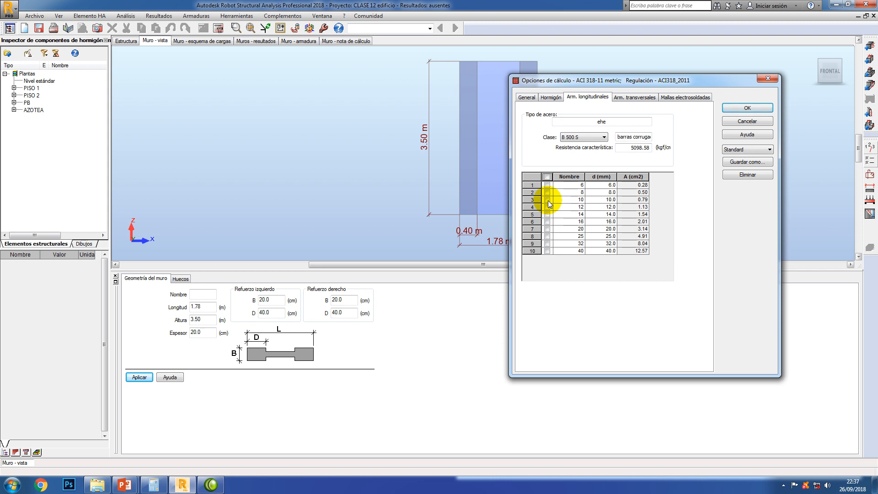
click(547, 199)
click(547, 207)
click(547, 222)
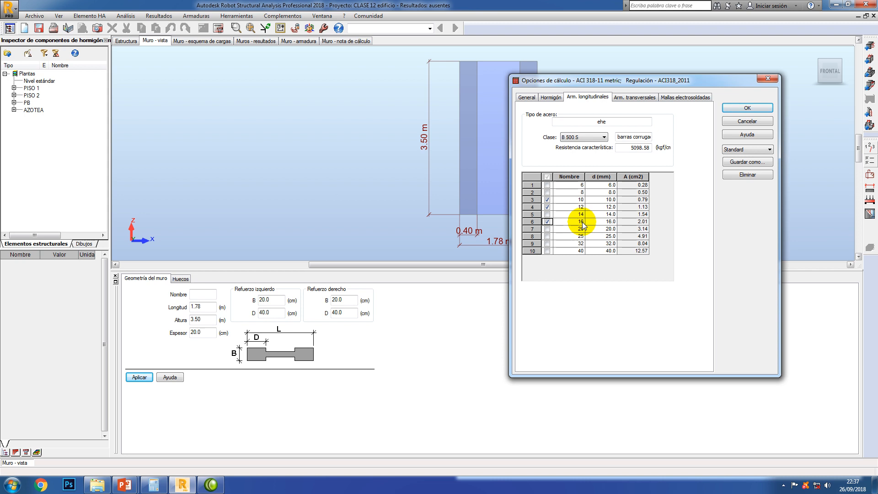
- Set the transverse reinforcement to steel class B 500 S and allow only 8 and 10 mm bars
click(636, 98)
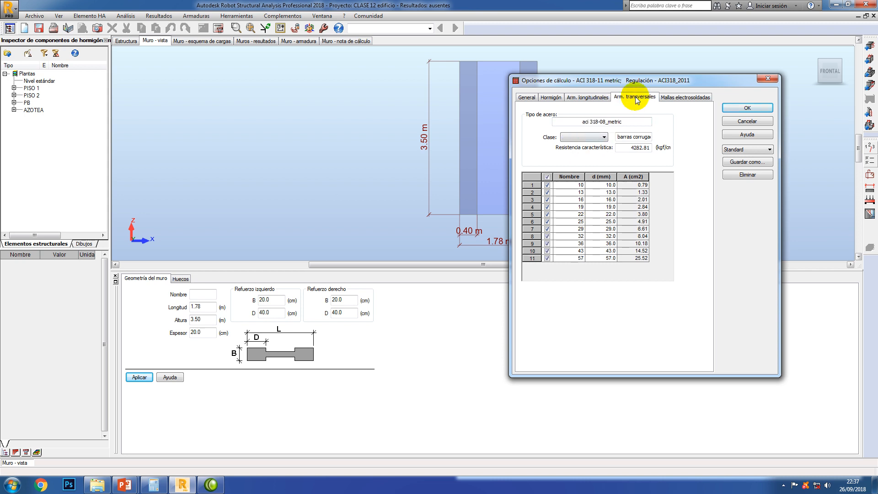
click(602, 137)
click(581, 152)
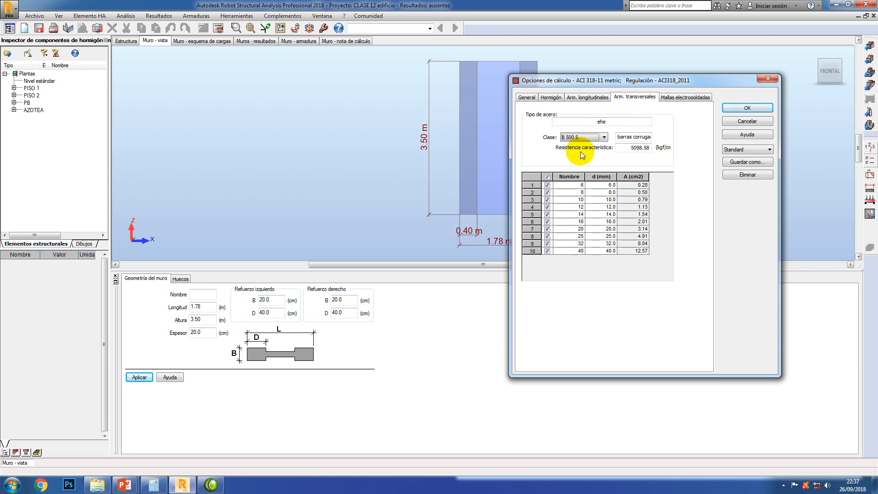
click(547, 177)
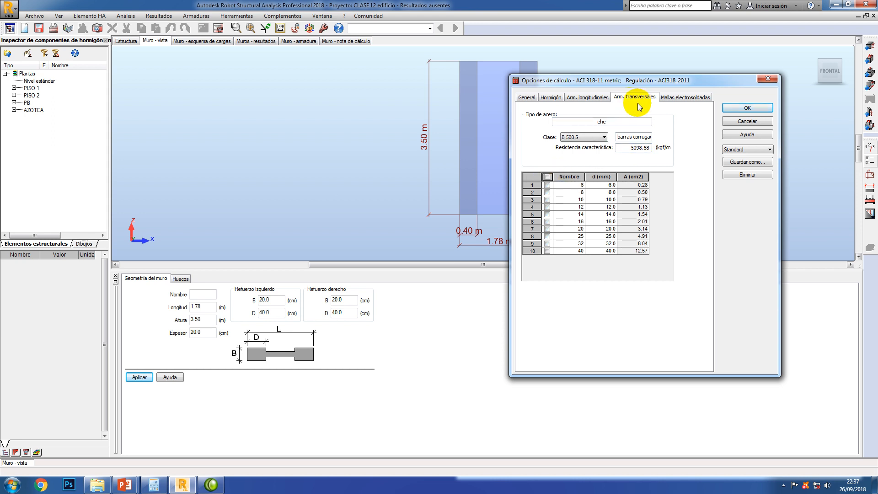
click(547, 192)
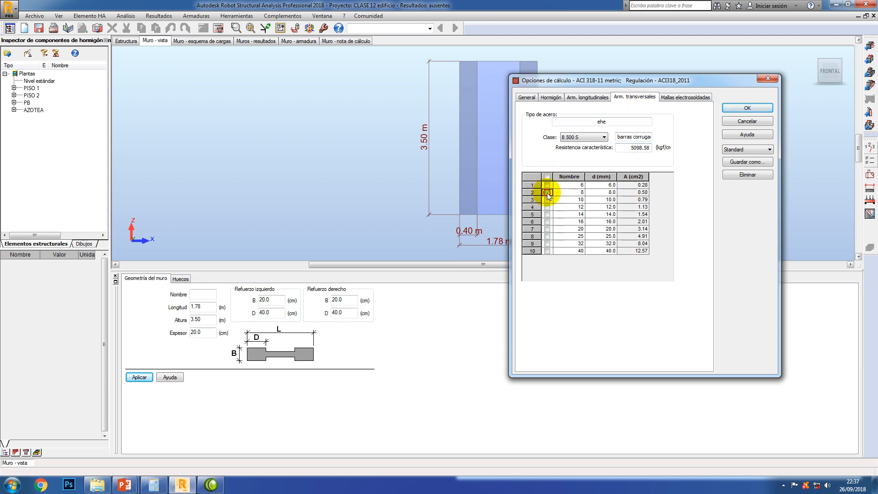
click(547, 199)
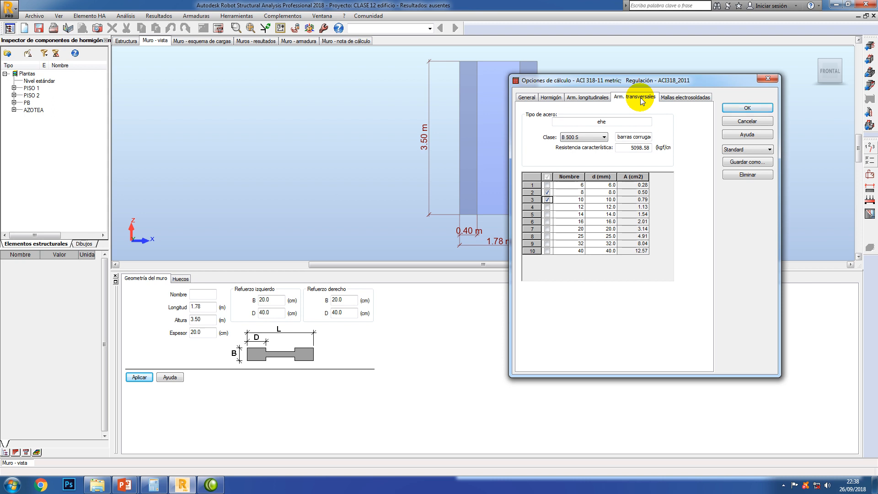
- Set the welded mesh steel type to B 500 T and save the calculation options as op_muros
click(677, 98)
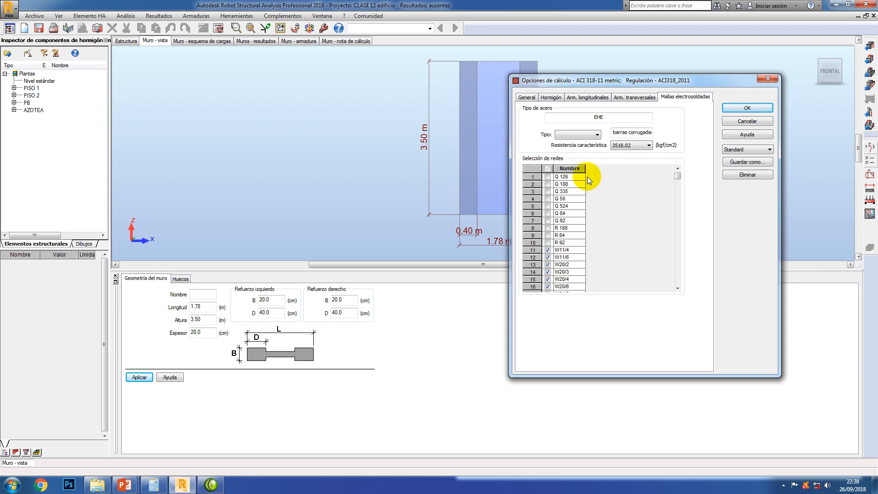
click(590, 134)
click(565, 143)
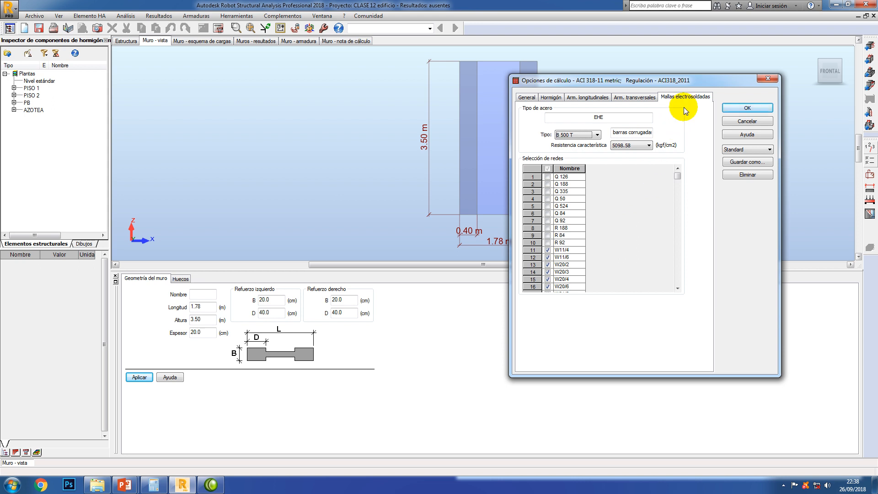
click(748, 163)
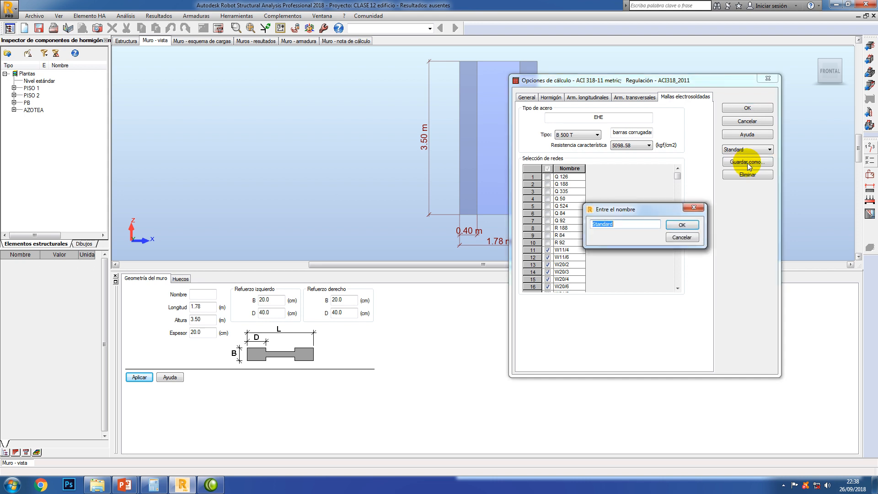
text(op_muros)
click(684, 225)
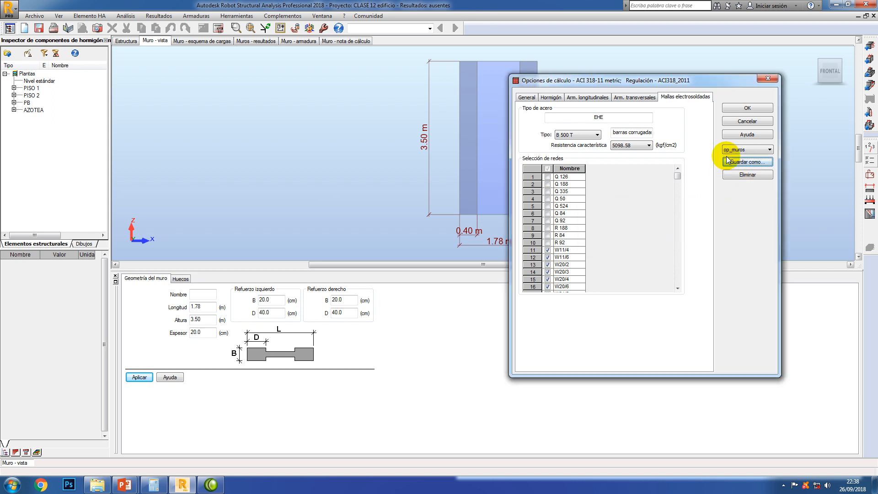
- Accept the calculation options and set the modular length of straight bars to 5 cm in the reinforcement pattern settings
click(744, 108)
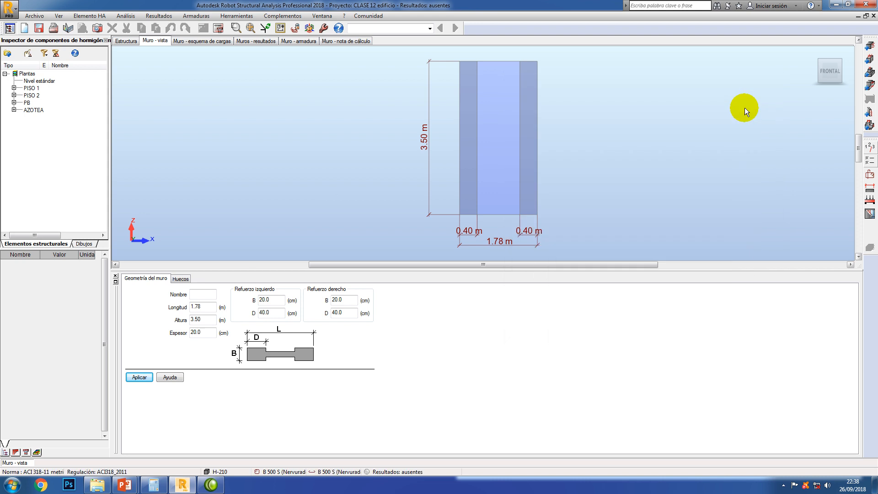
click(870, 176)
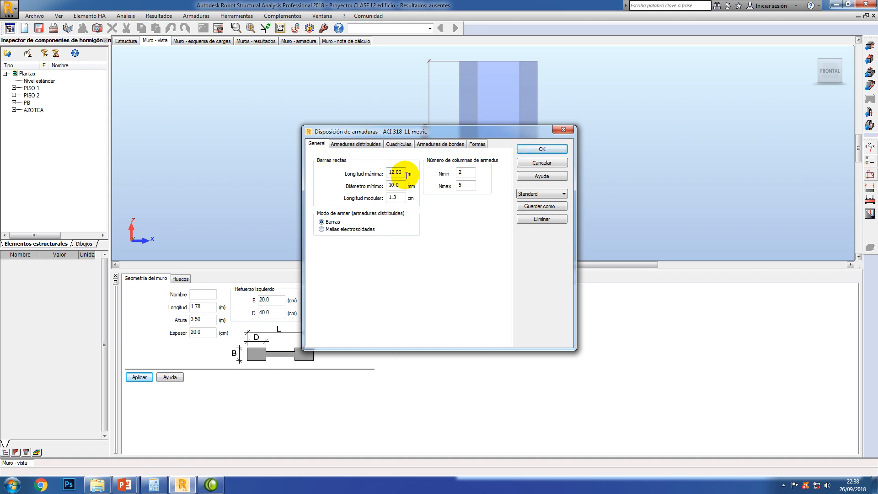
drag(402, 172, 361, 191)
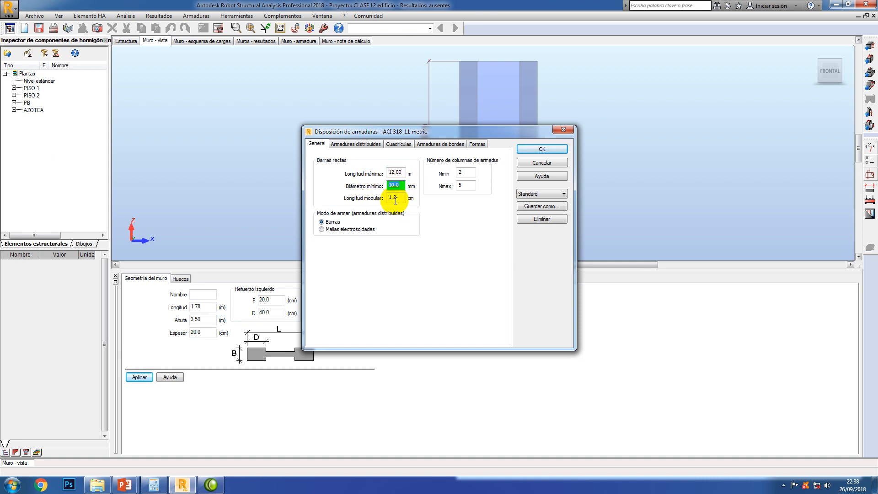
drag(402, 196, 369, 198)
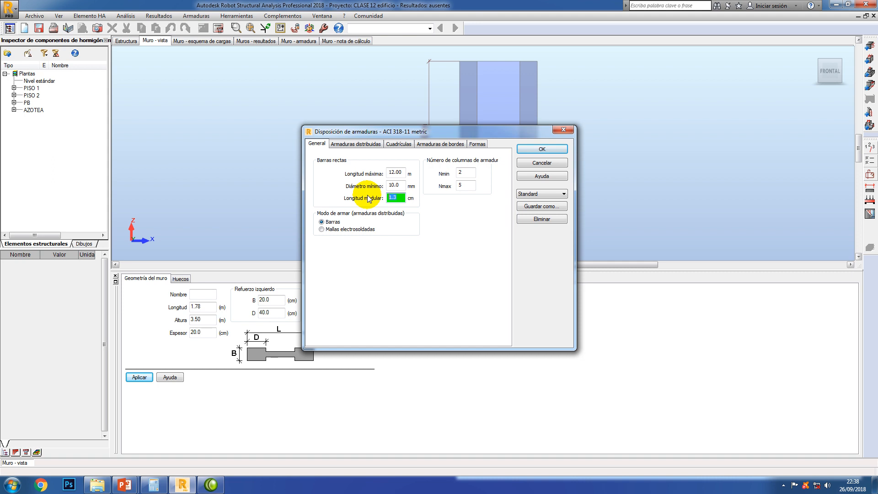
click(400, 200)
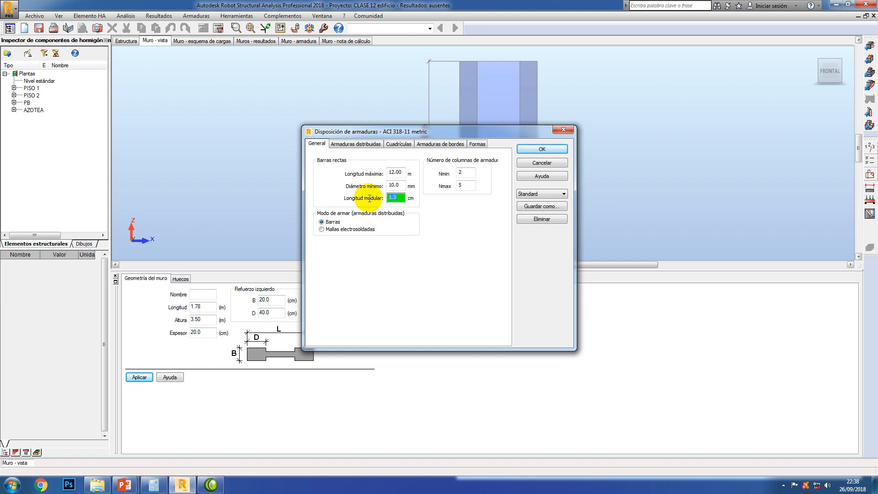
drag(401, 197, 372, 197)
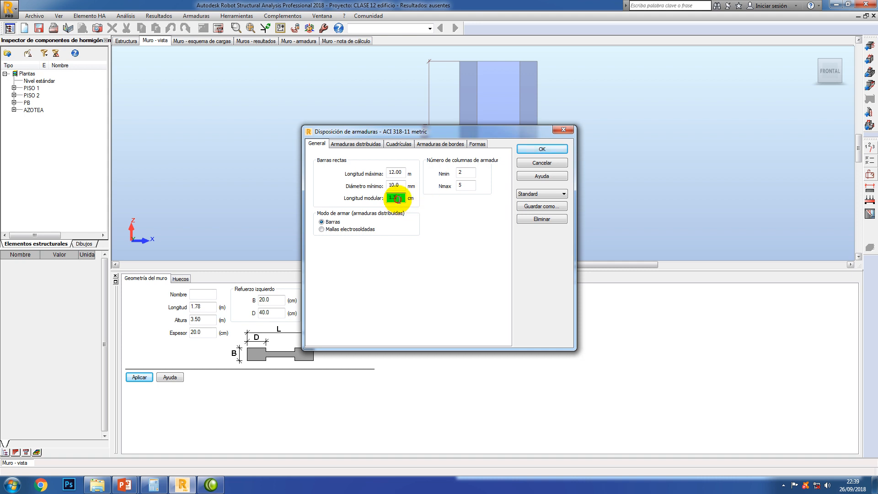
drag(397, 197, 373, 204)
text(5)
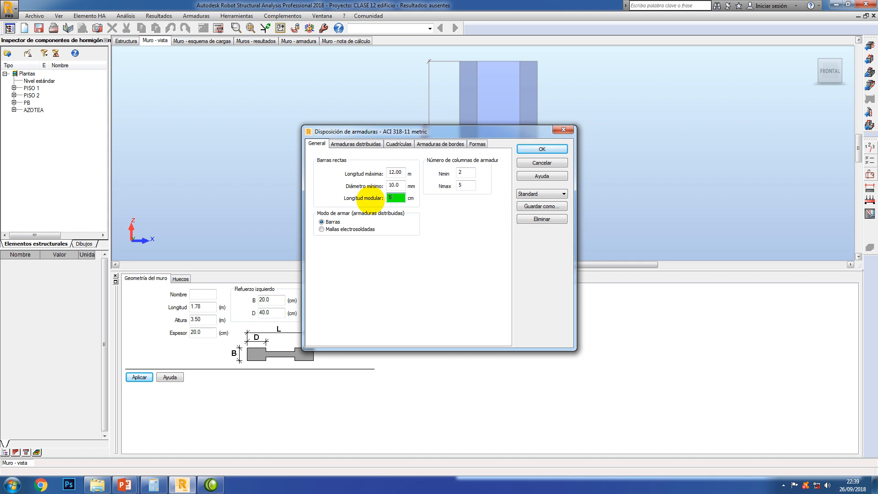
click(401, 187)
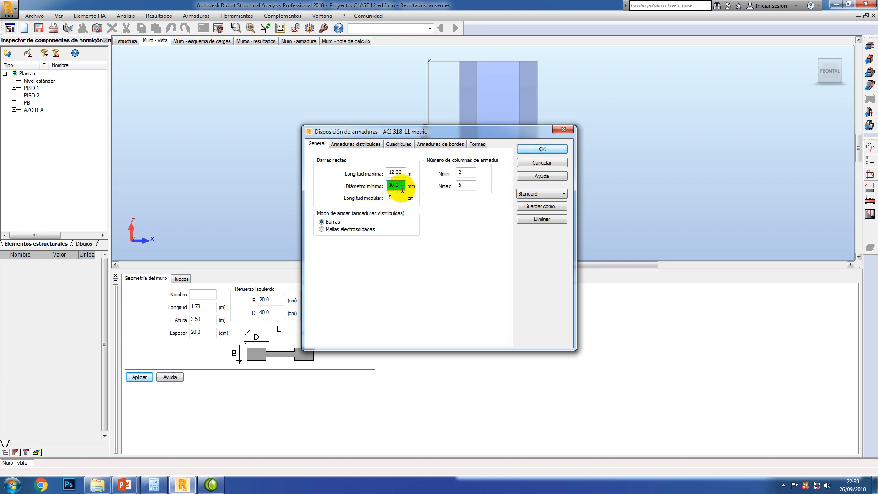
- Change the modular length of straight bars to 2 cm
click(392, 200)
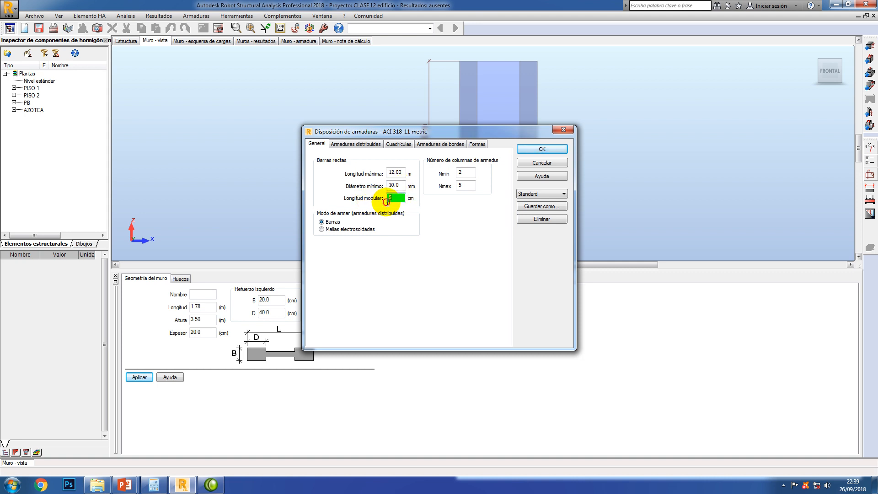
text(2)
click(398, 185)
click(398, 198)
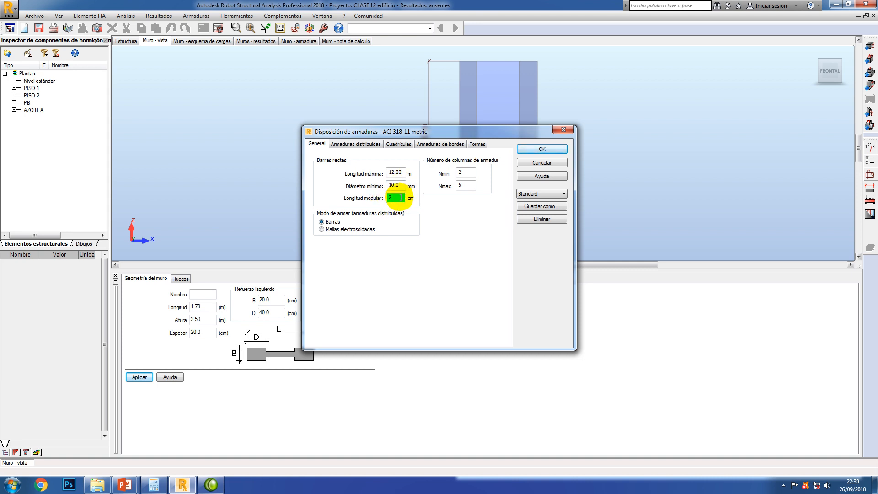
- Try welded mesh as the distributed reinforcement mode, return it to bars and check the limits for the number of reinforcement columns
click(334, 231)
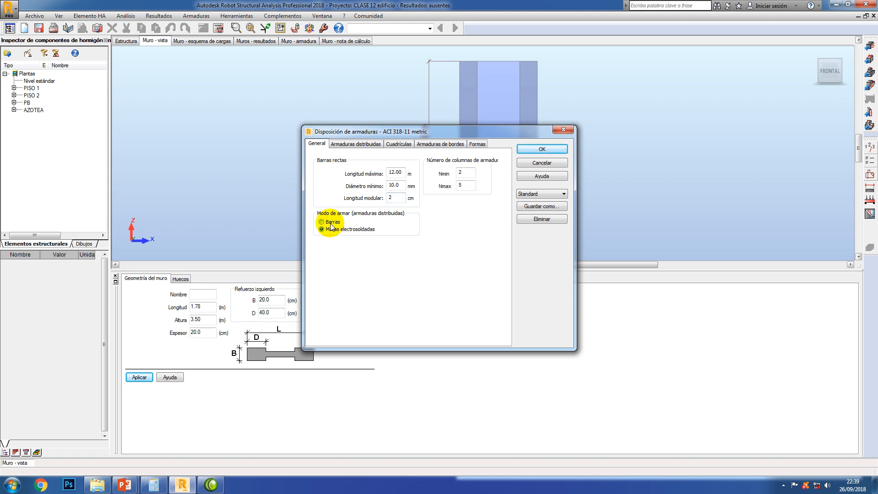
click(336, 223)
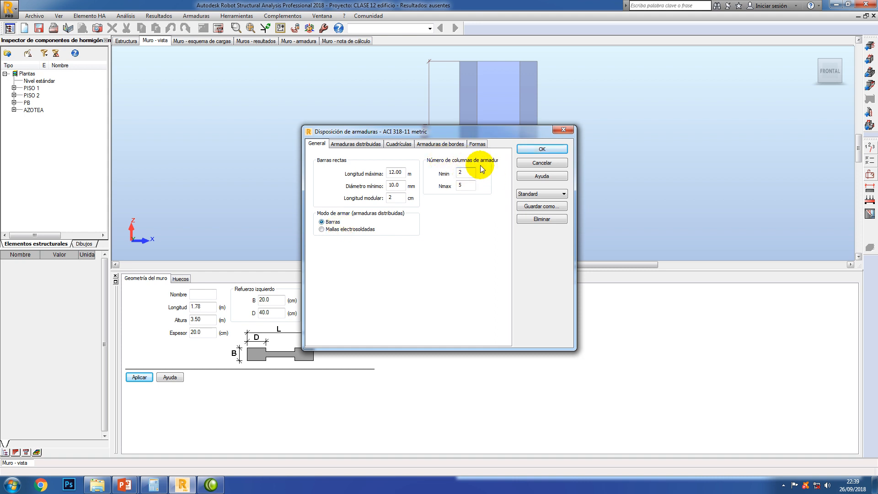
drag(465, 172, 432, 192)
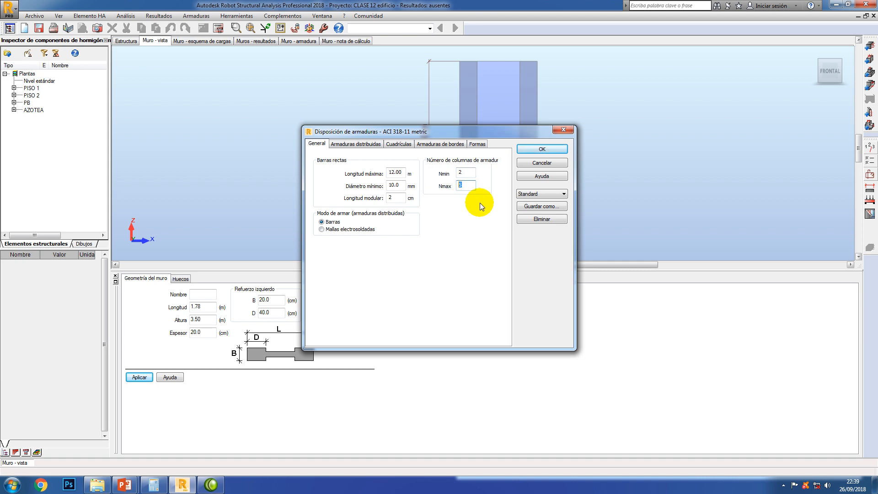
click(466, 188)
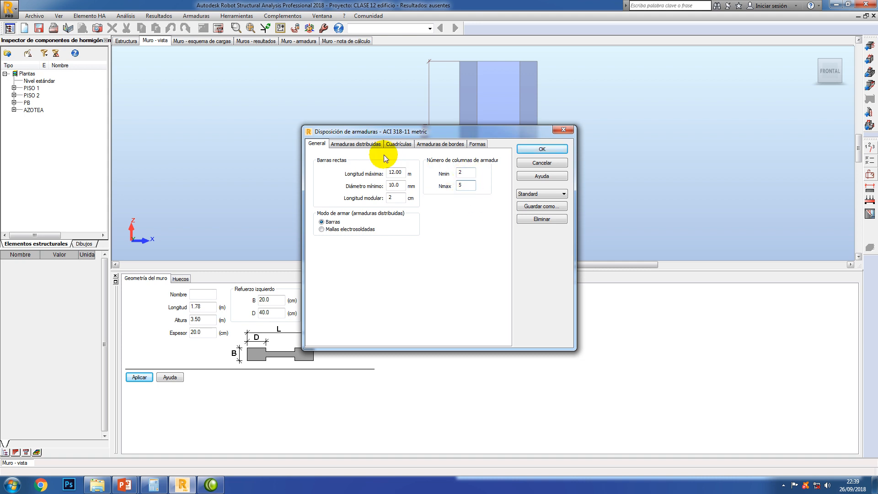
- Use the hooked anchorage for the horizontal distributed reinforcement, with minimum lengths of 10 cm and 5 bar diameters
click(358, 144)
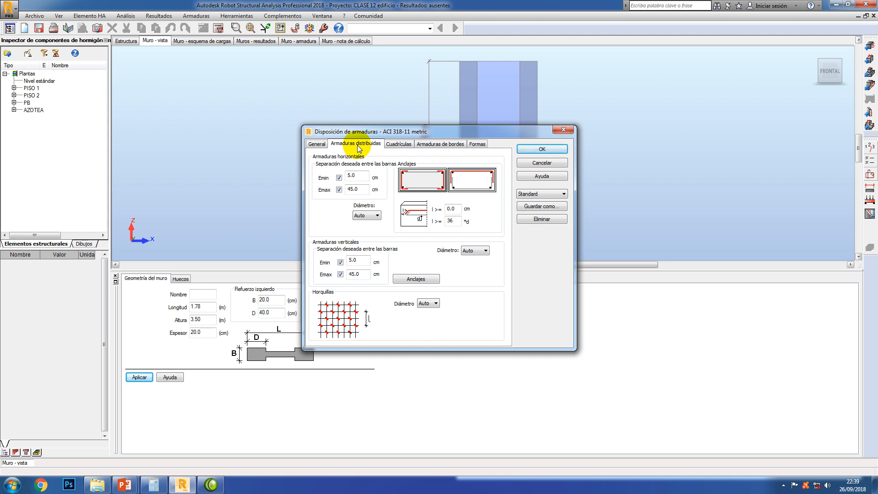
click(427, 183)
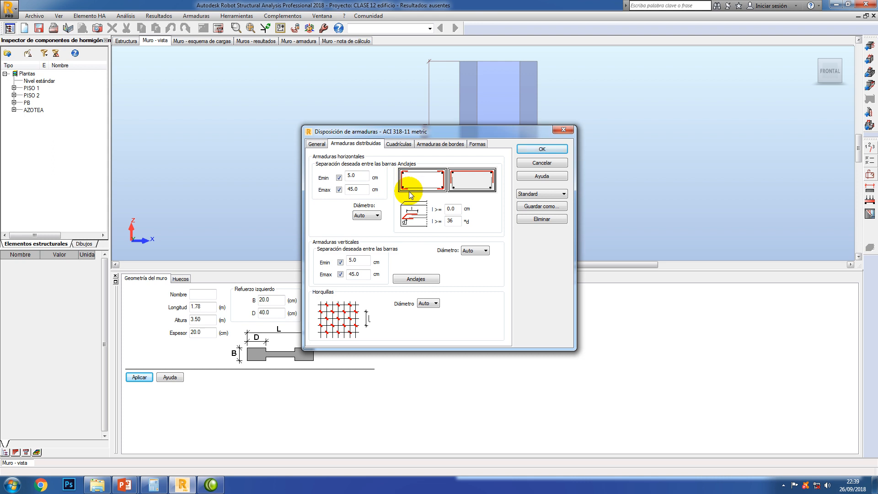
click(470, 177)
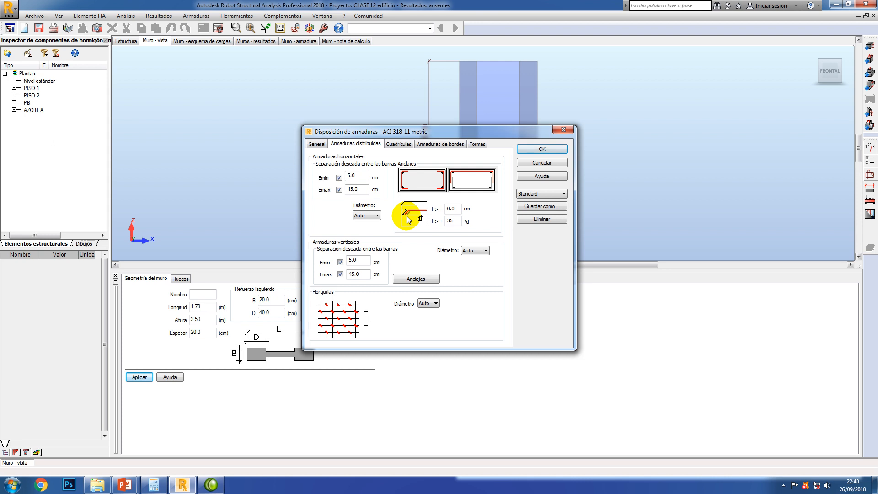
double_click(452, 210)
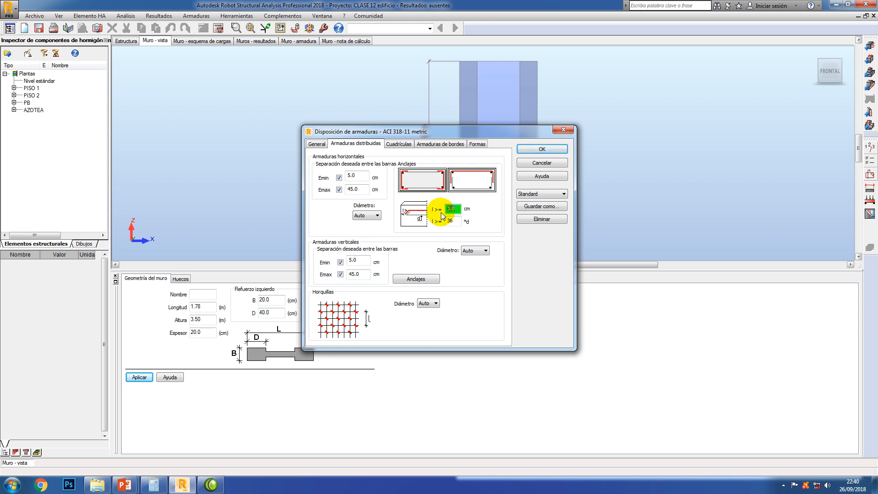
text(10)
double_click(451, 221)
text(5)
click(452, 208)
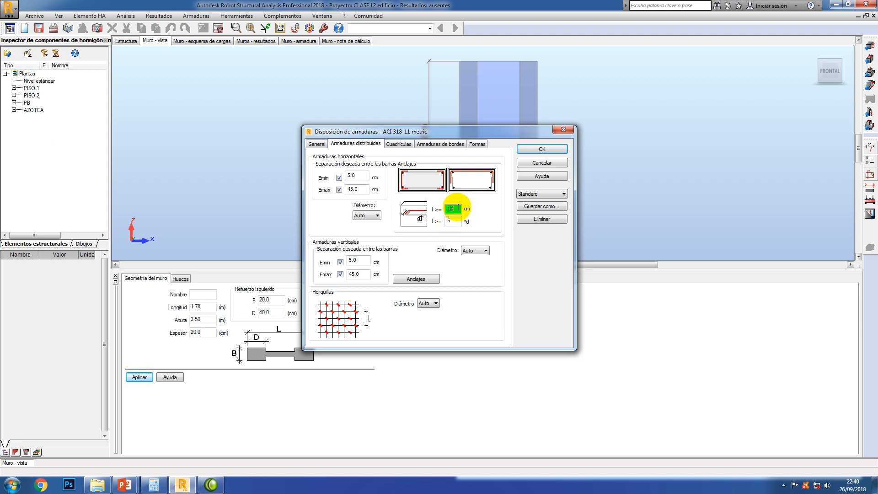
click(456, 221)
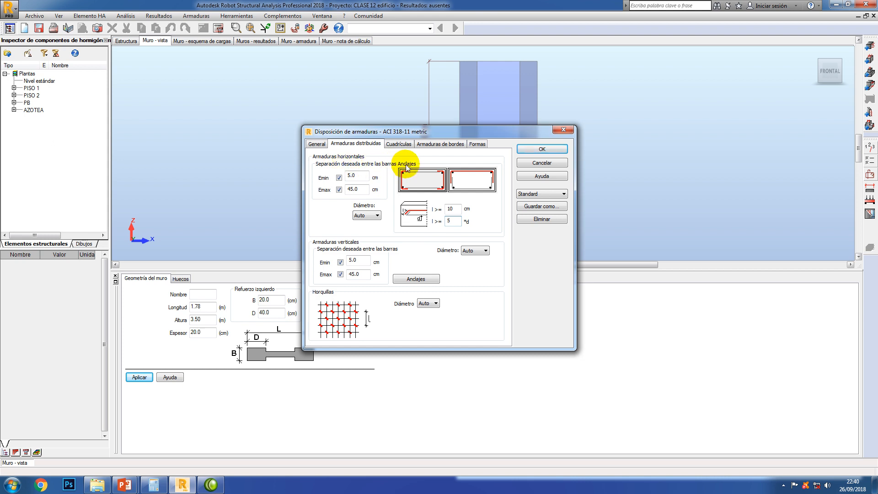
- Consult the GBDS 2017 bar spacing limits in the presentation and set the maximum spacing of the horizontal bars to 15 cm
double_click(350, 178)
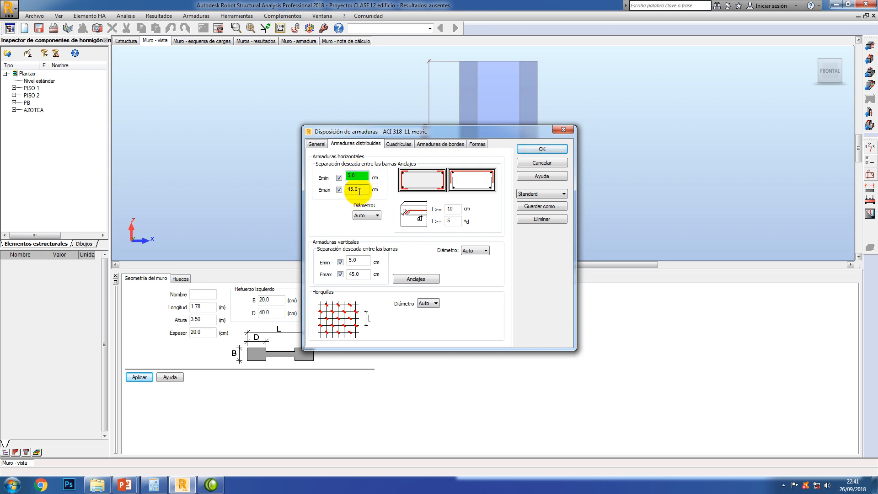
key(alt+Tab)
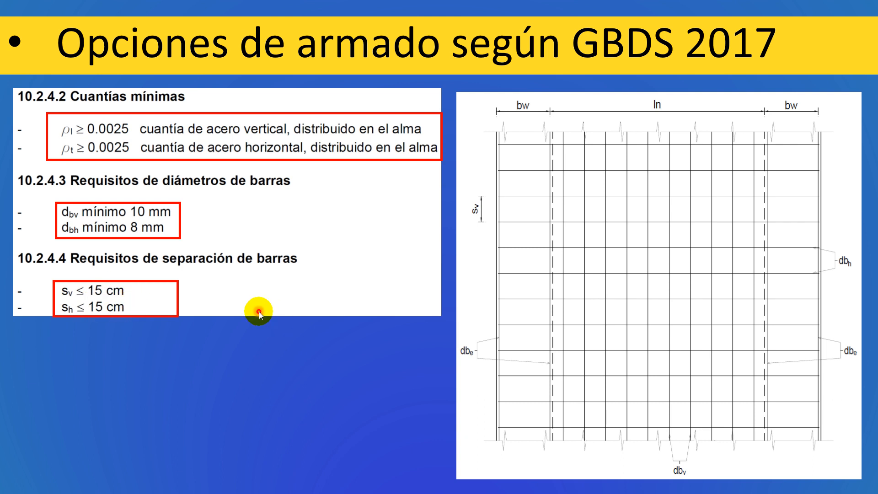
key(alt+Tab)
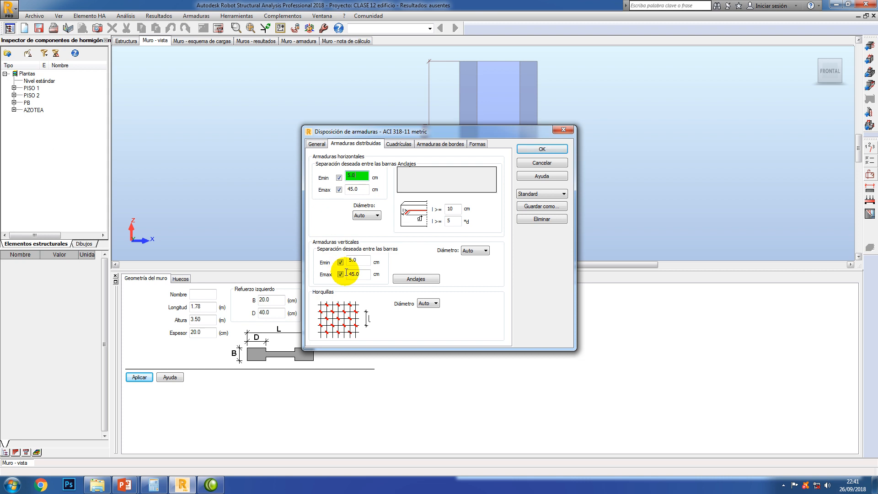
click(350, 190)
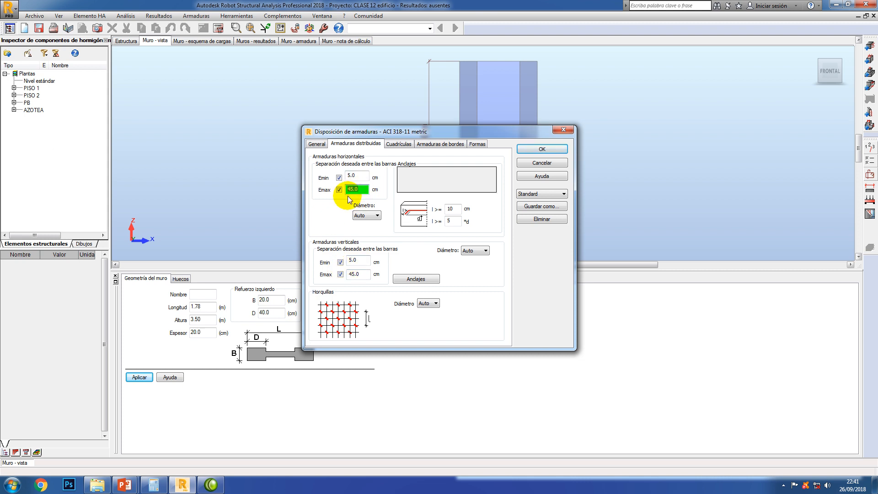
click(360, 176)
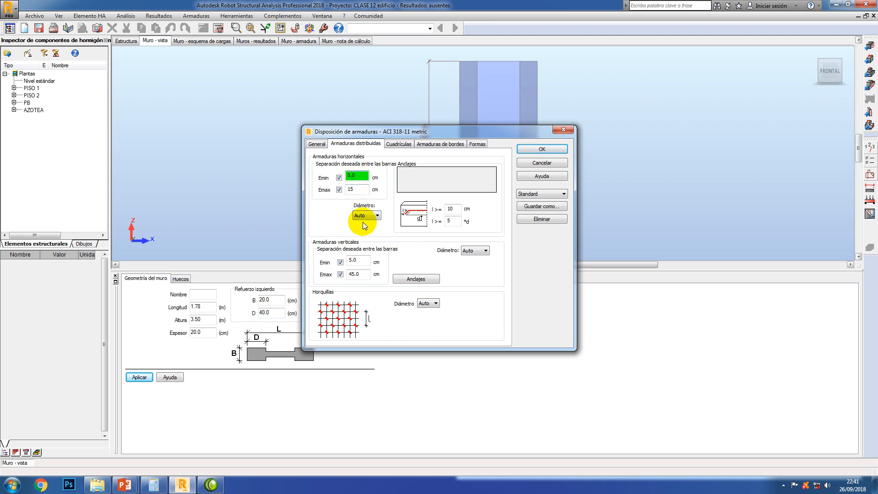
click(421, 180)
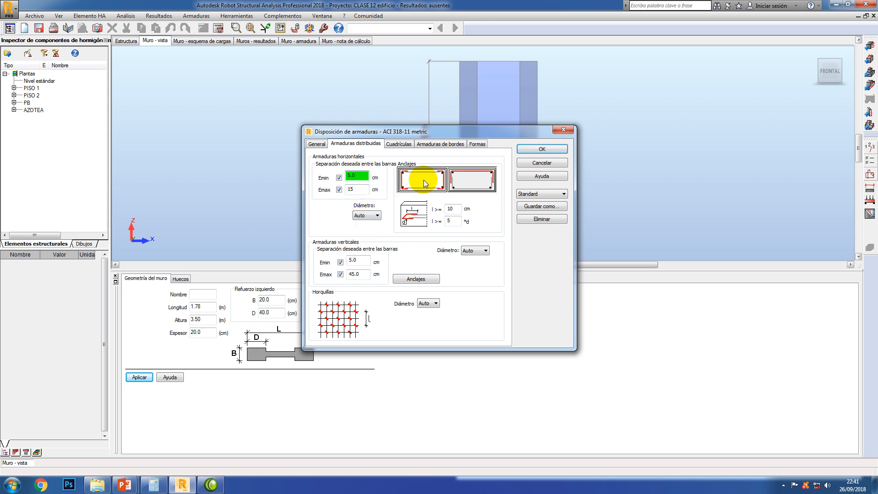
click(473, 179)
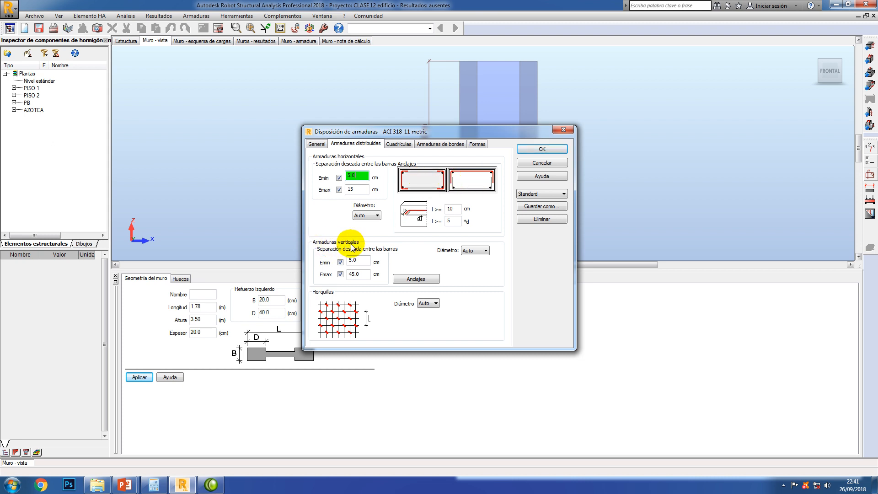
- Set the maximum spacing of the vertical distributed bars to 15 cm
click(358, 261)
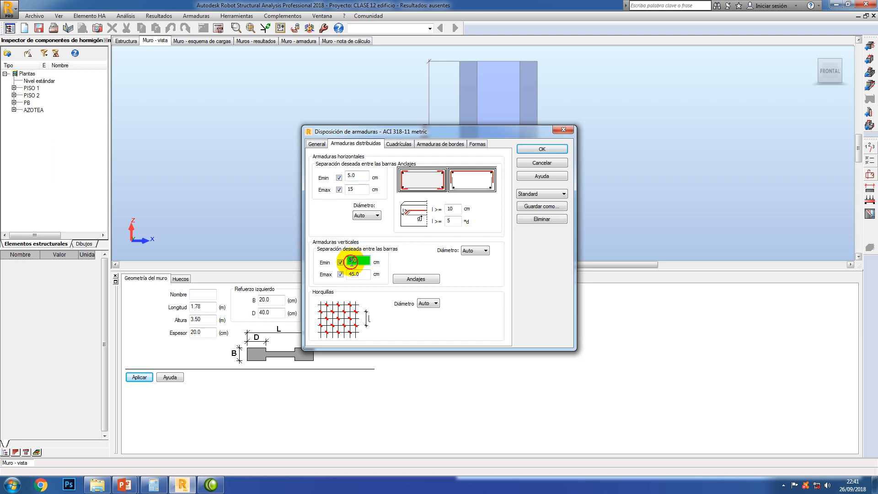
click(350, 273)
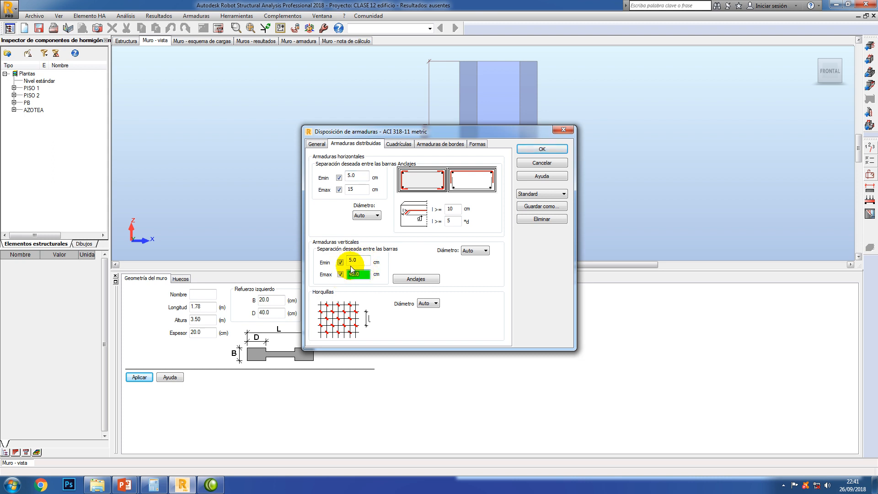
text(15)
click(361, 259)
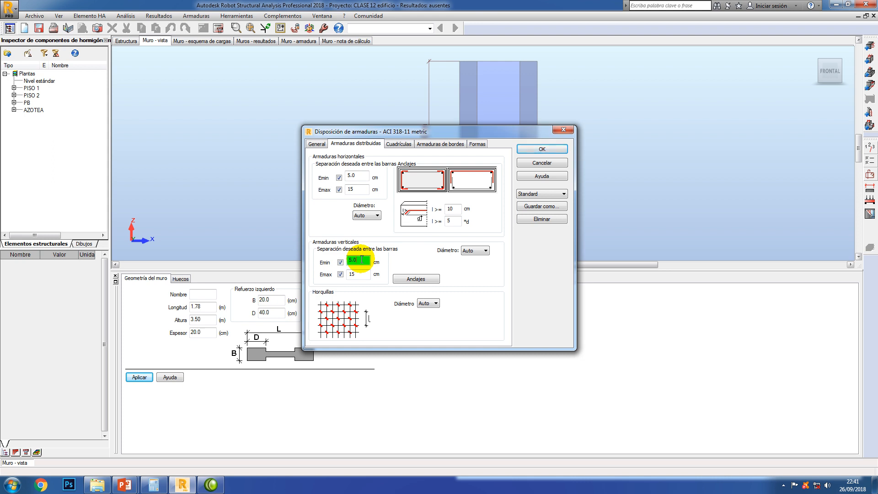
- Anchor the vertical bars with the type that extends above the slab, using a minimum length of 41 bar diameters
click(419, 279)
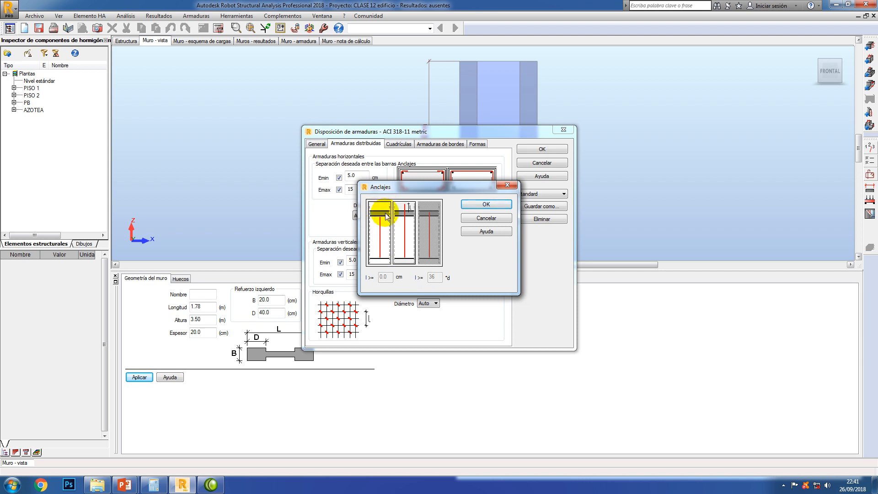
click(403, 213)
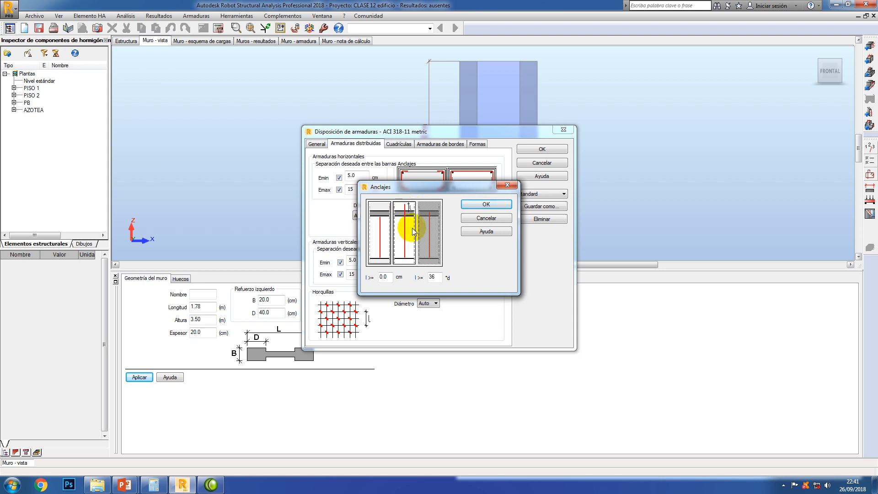
double_click(438, 280)
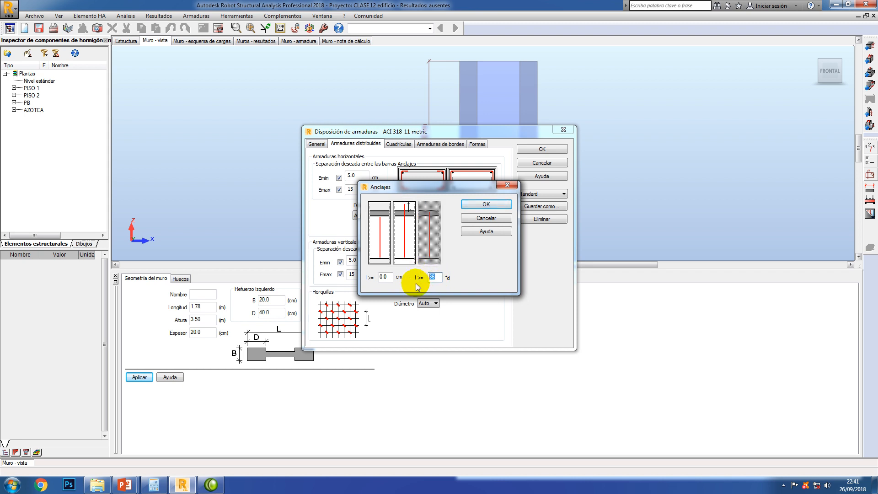
text(41)
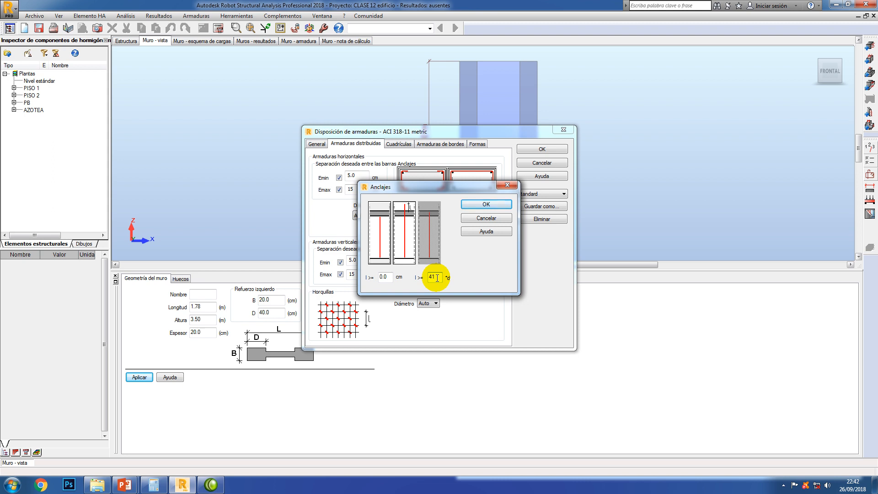
click(486, 206)
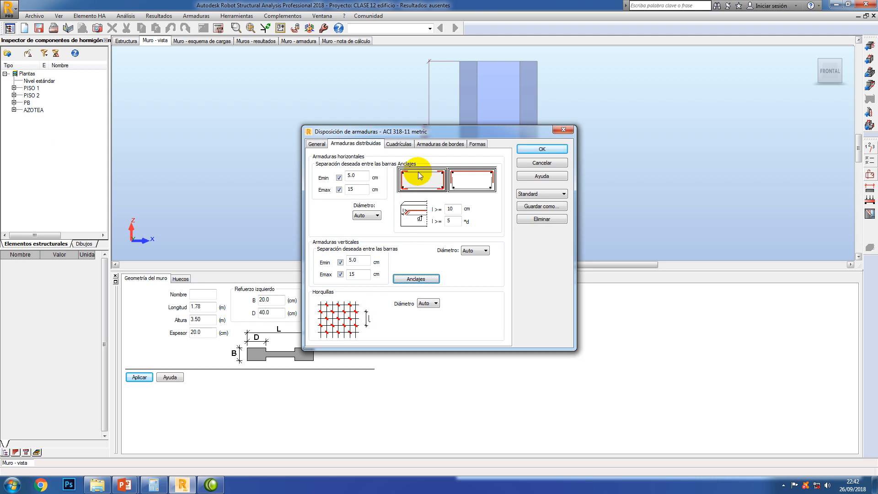
- Consult the GBDS 2017 edge reinforcement requirements in the presentation and set the edge transverse bars' maximum spacing to 20 cm
click(400, 144)
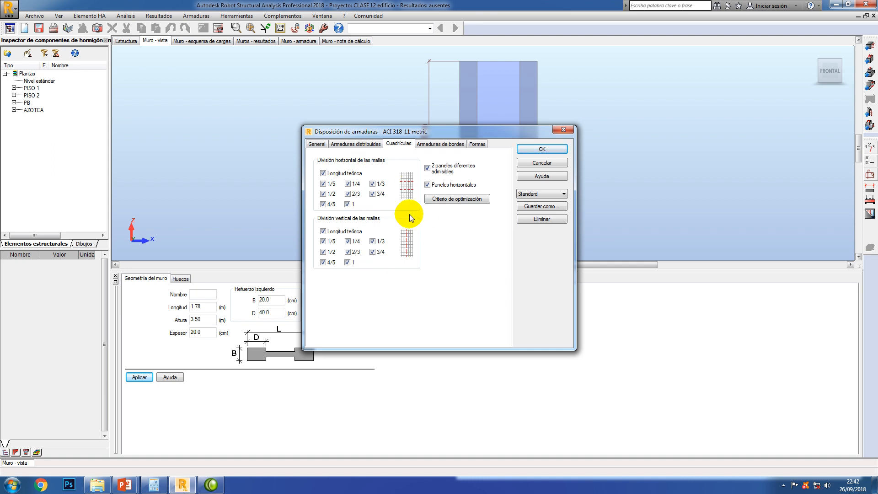
click(437, 145)
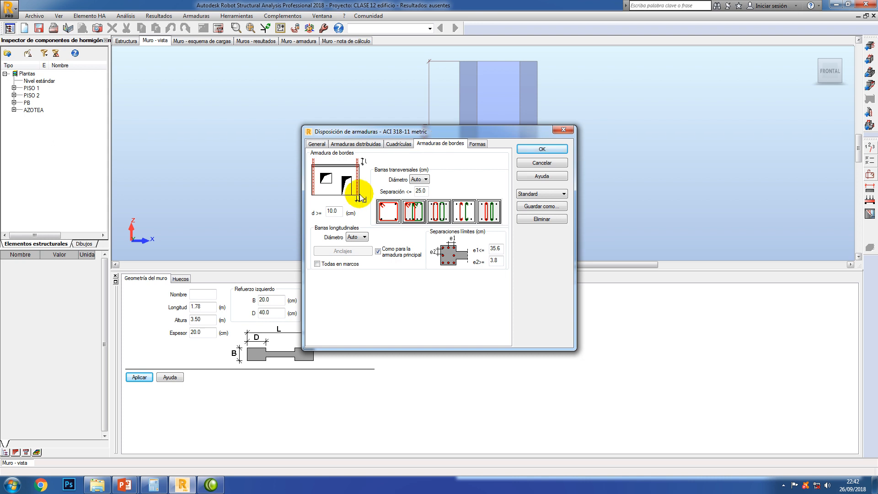
drag(353, 131, 200, 100)
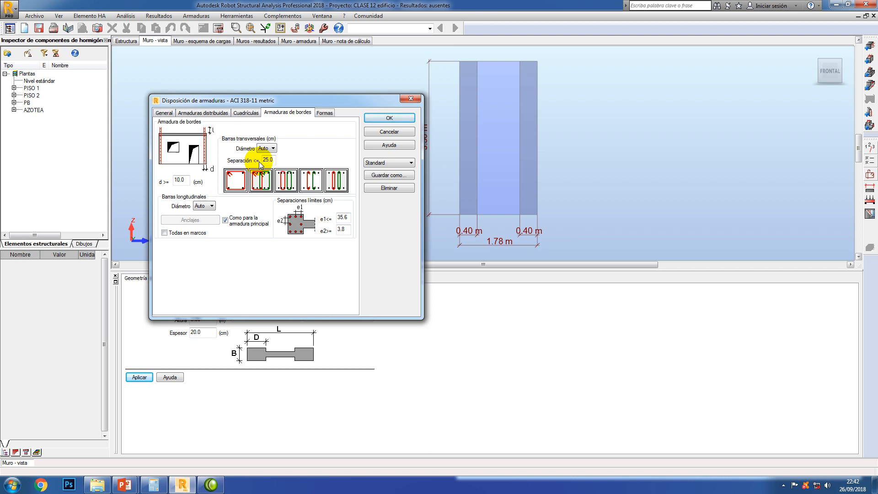
key(alt+Tab)
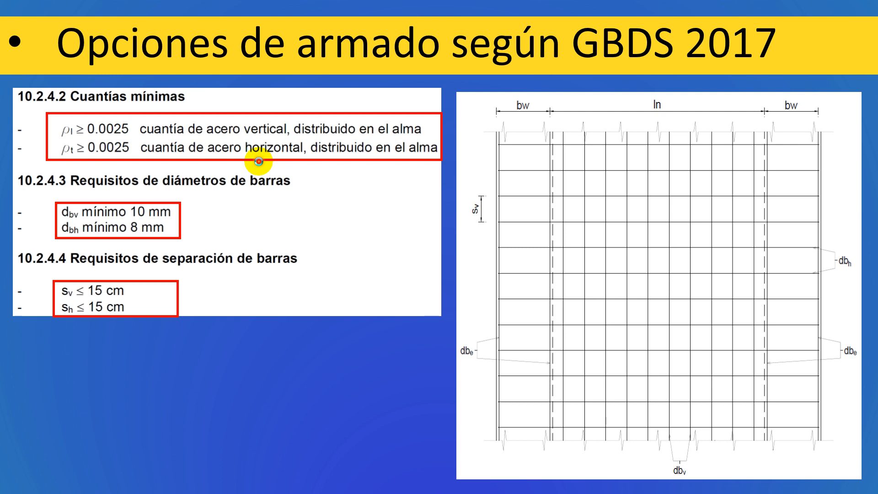
key(Right)
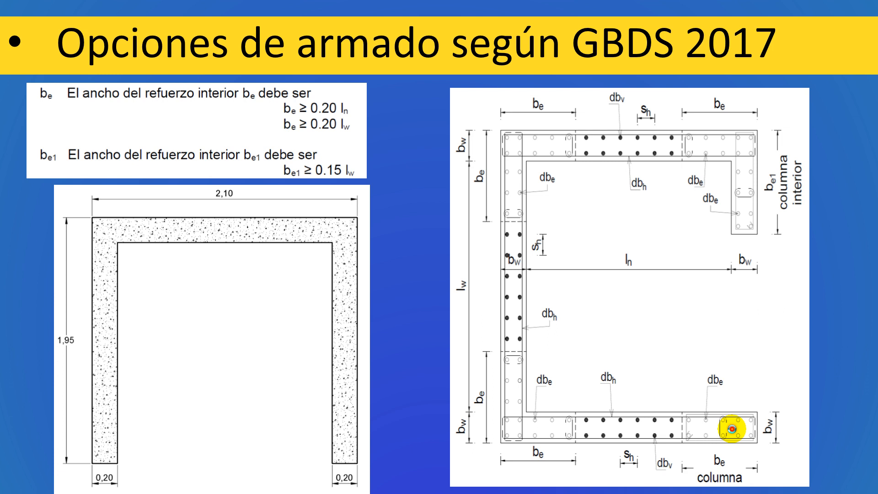
key(alt+Tab)
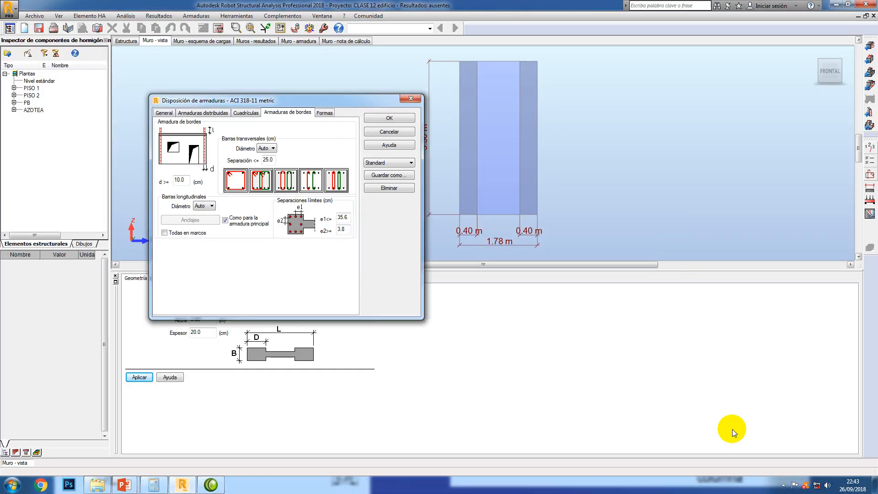
click(258, 159)
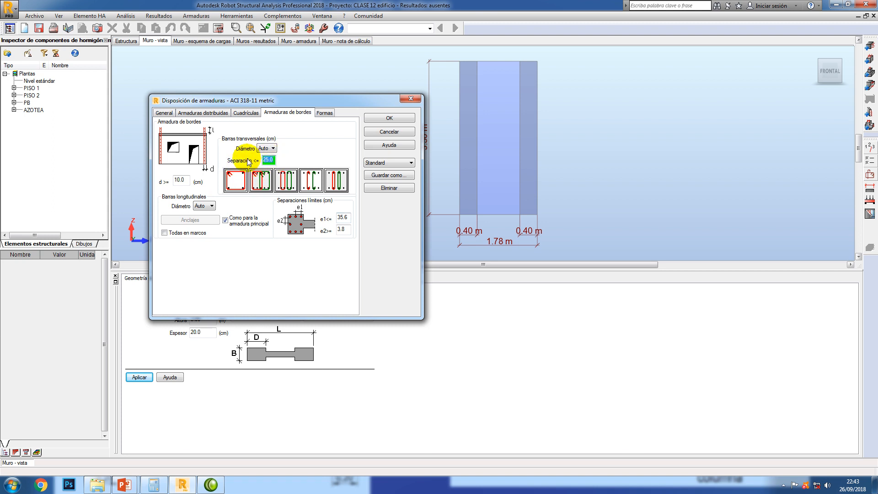
text(20)
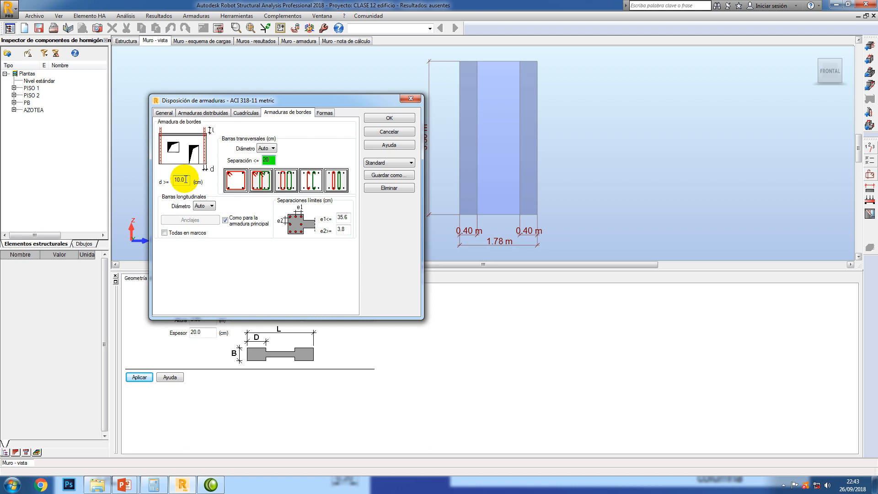
click(175, 180)
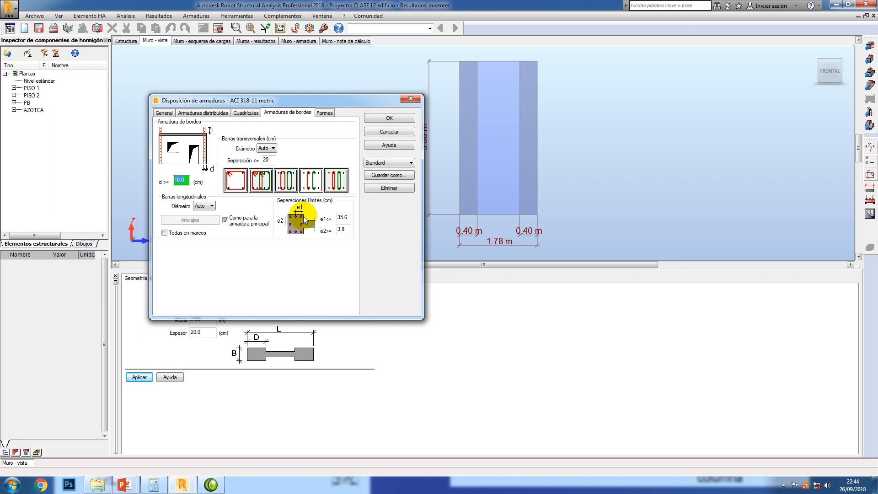
- Set the edge reinforcement's spacing limits to 15 cm for e1 and 4 cm for e2, and place all longitudinal bars in frames
click(350, 218)
text(15)
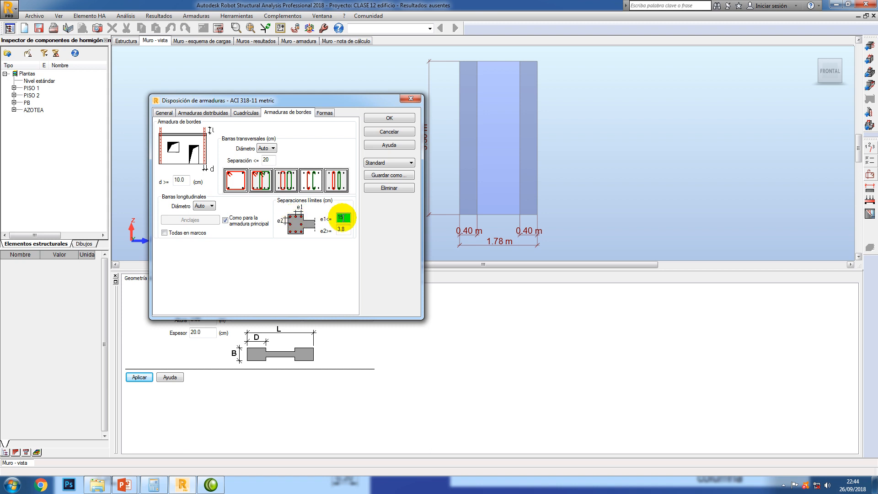
click(346, 217)
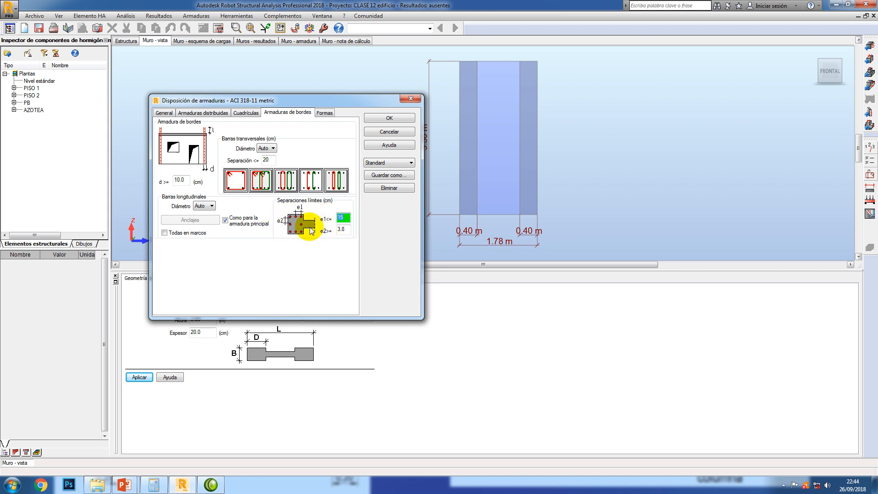
click(331, 227)
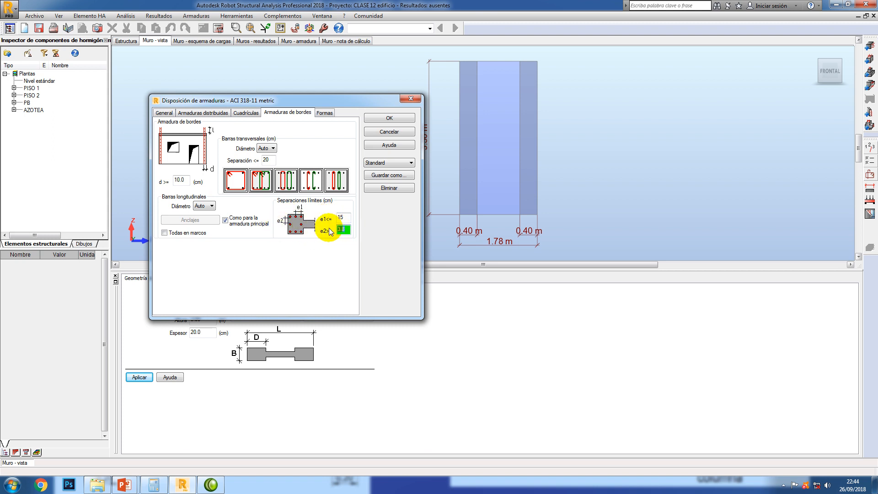
text(4)
click(344, 218)
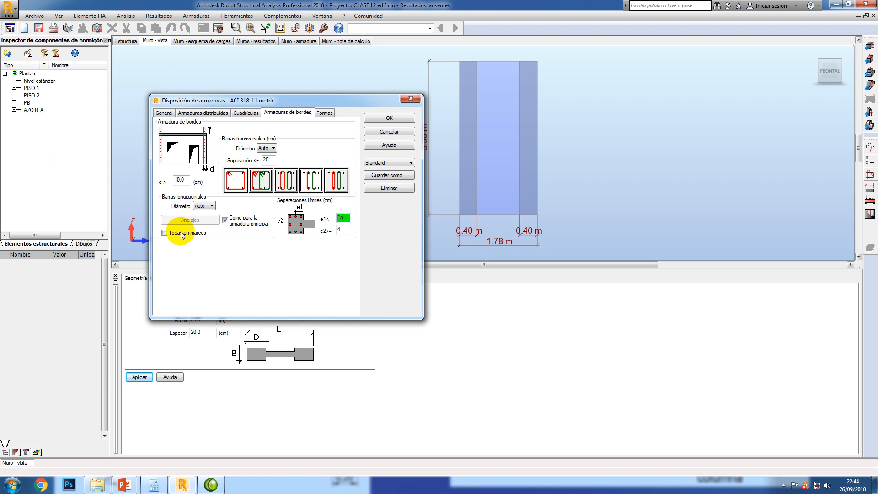
click(164, 234)
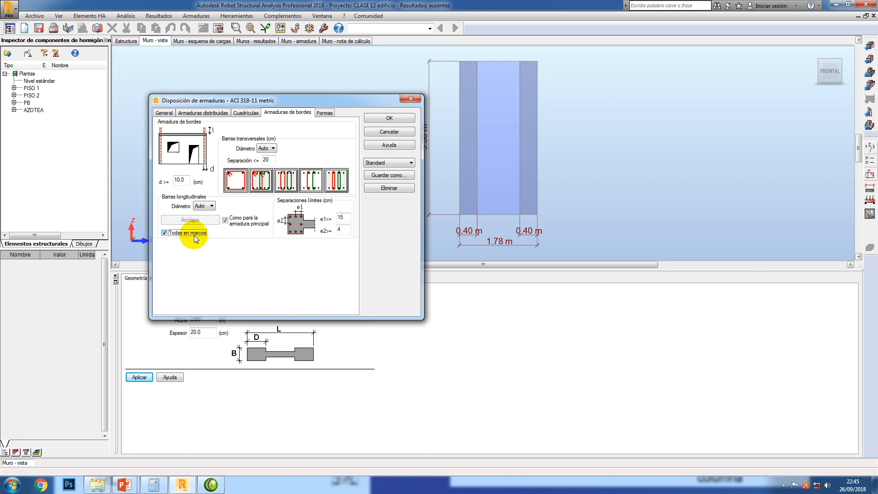
- Examine the hook settings of the Horquilla, Horquilla cerrada, Estribo and Estribo abierto shapes, and recheck the mesh and distributed reinforcement settings
click(325, 112)
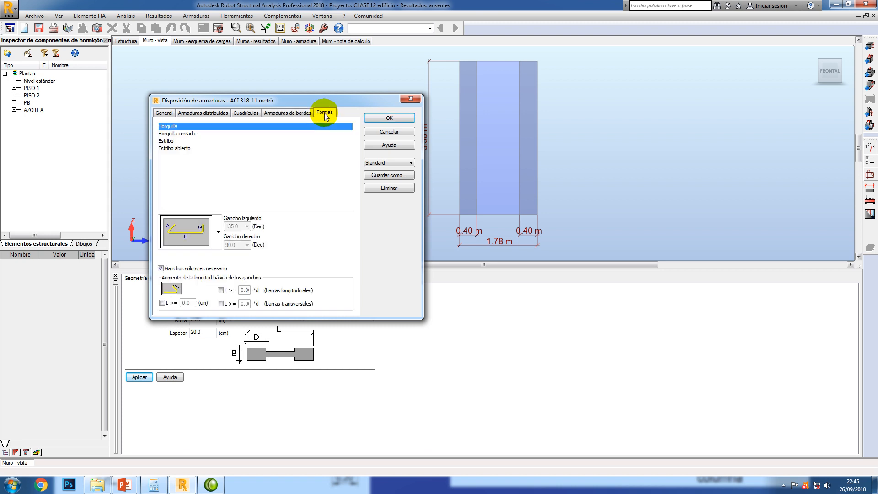
click(176, 133)
click(169, 141)
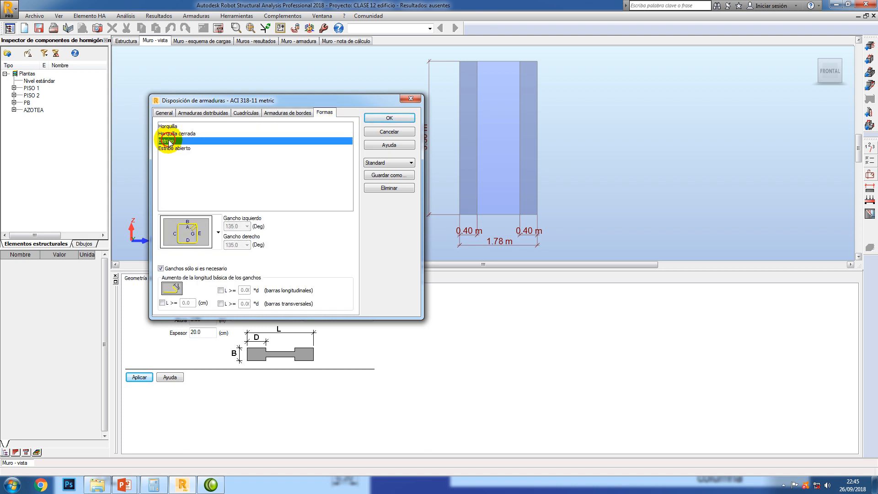
click(170, 149)
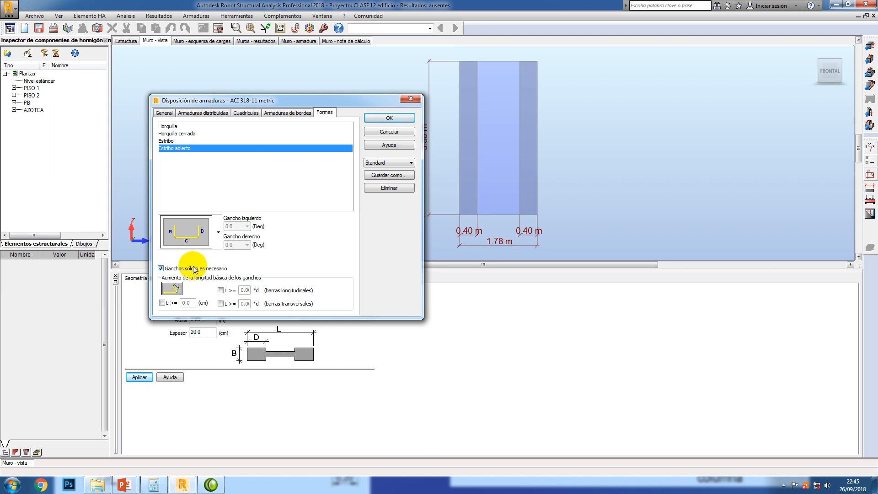
click(164, 268)
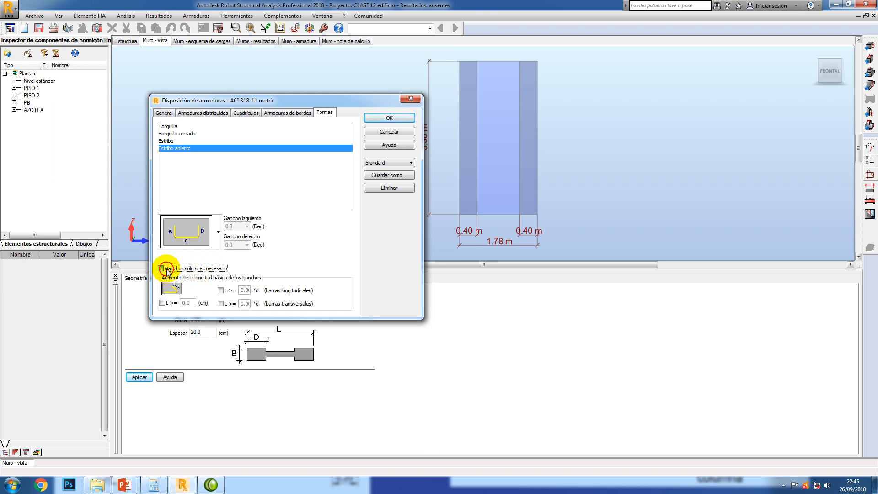
click(165, 268)
click(174, 141)
click(173, 134)
click(172, 126)
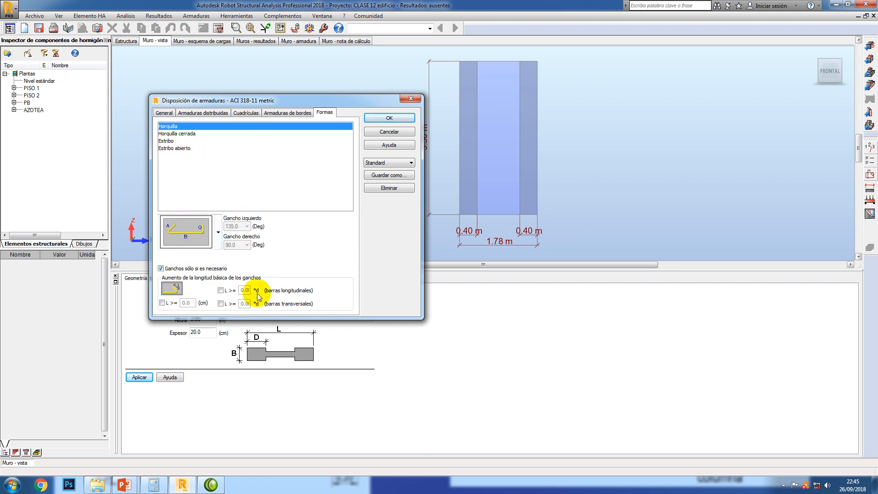
click(235, 112)
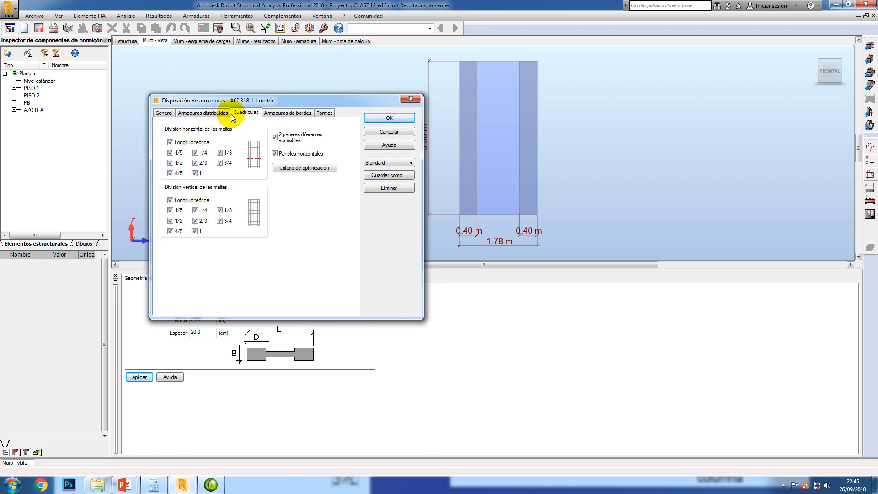
click(204, 115)
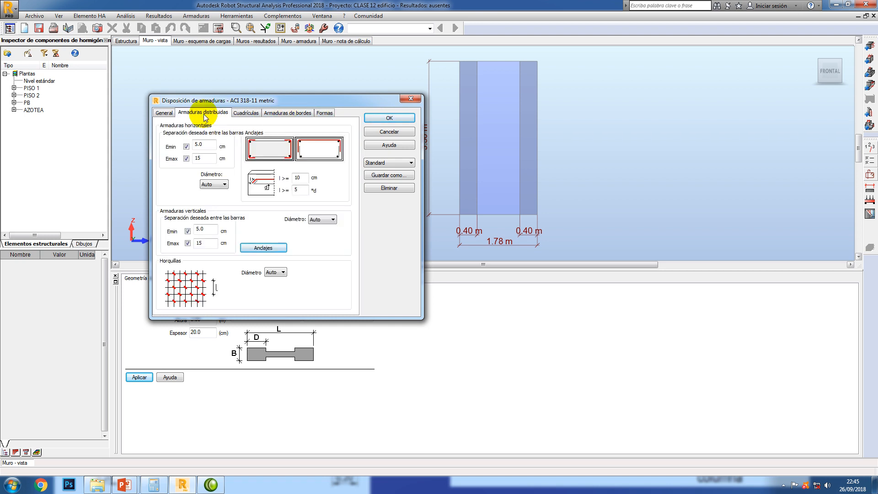
- Save the reinforcement pattern as arm_muros and accept the reinforcement settings
click(378, 176)
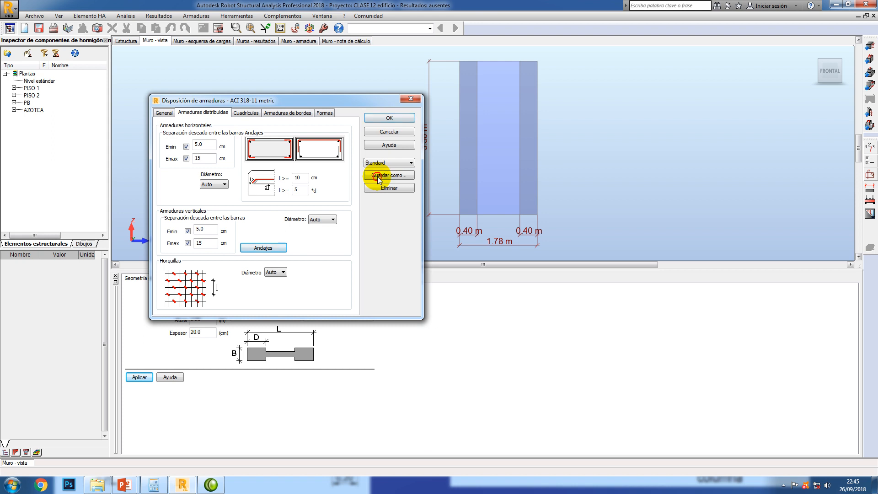
text(a)
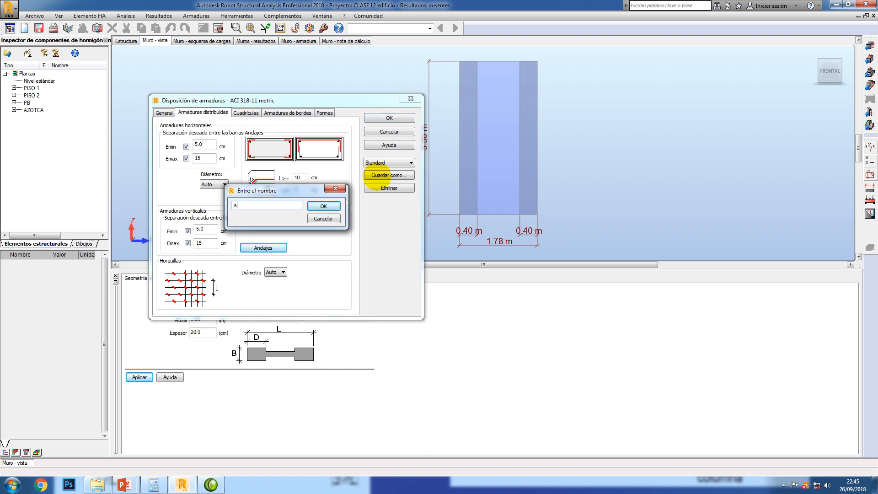
text(rm_m)
click(325, 205)
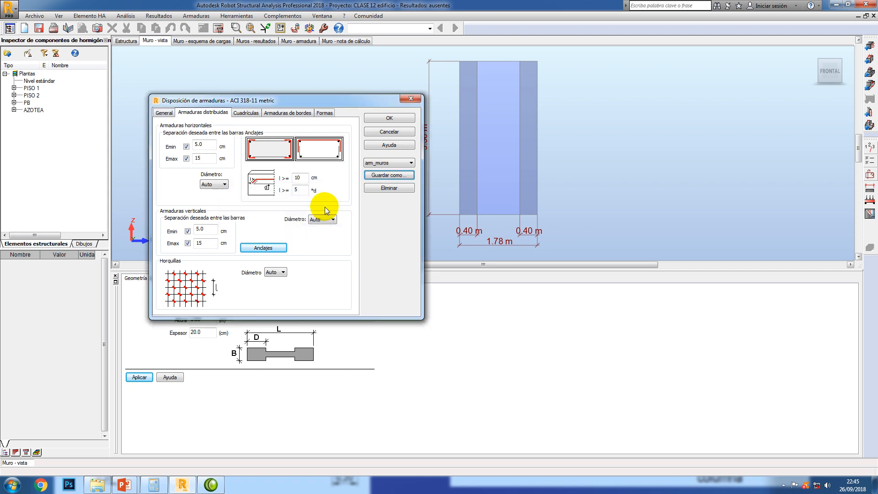
click(381, 120)
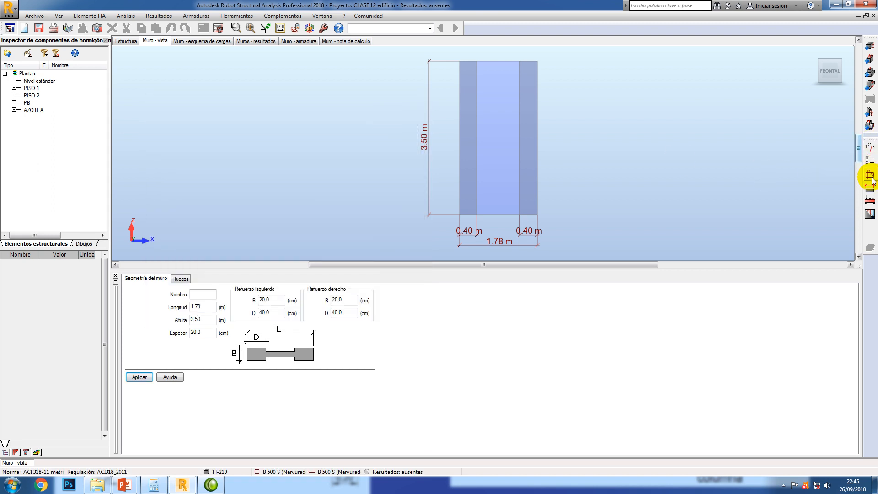
- Calculate the wall's reinforcement without generating drawings or keeping the existing reinforcement
click(219, 29)
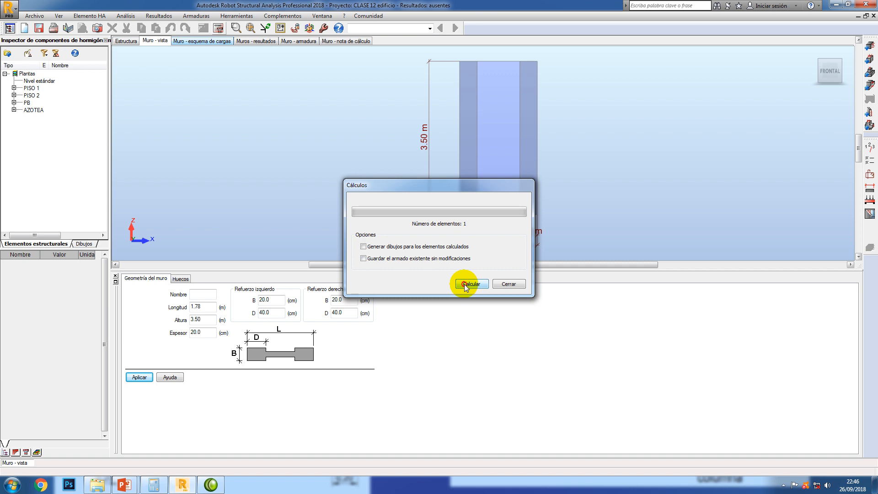
click(466, 284)
middle_drag(406, 191, 338, 198)
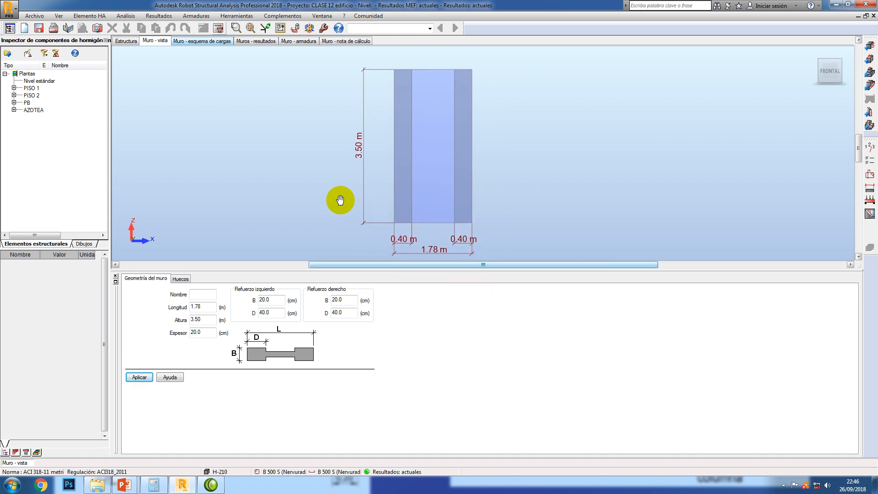
- Examine the axial force, moment and horizontal force of combinations C1 to C6 in the wall's load scheme
click(218, 42)
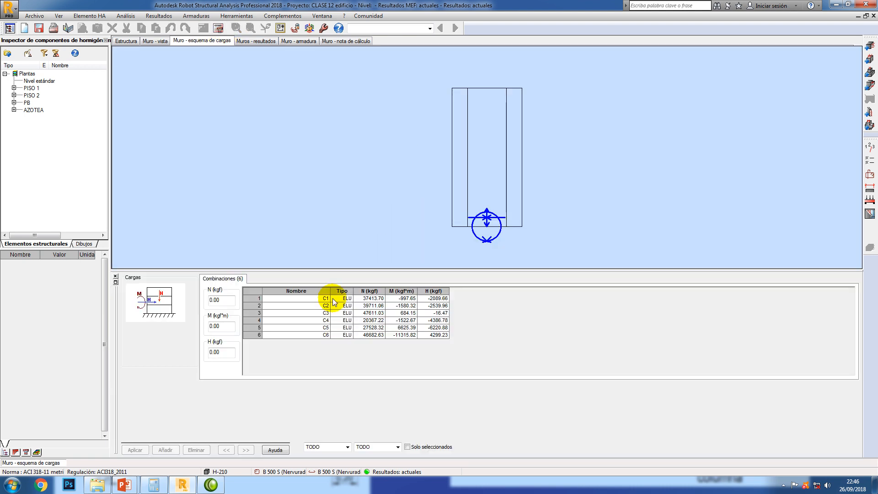
click(373, 306)
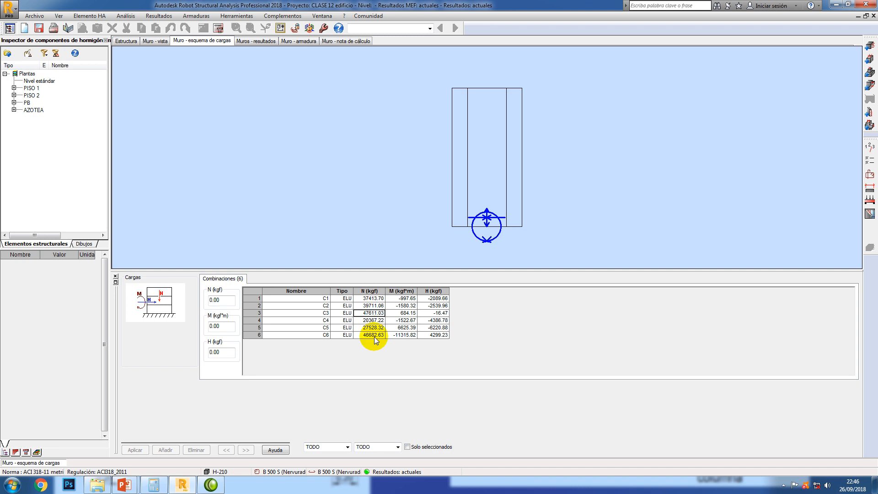
click(402, 298)
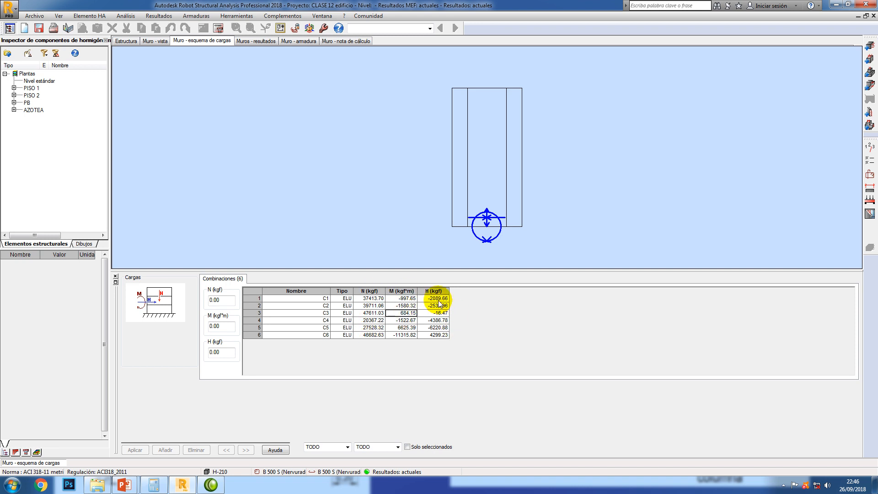
click(435, 327)
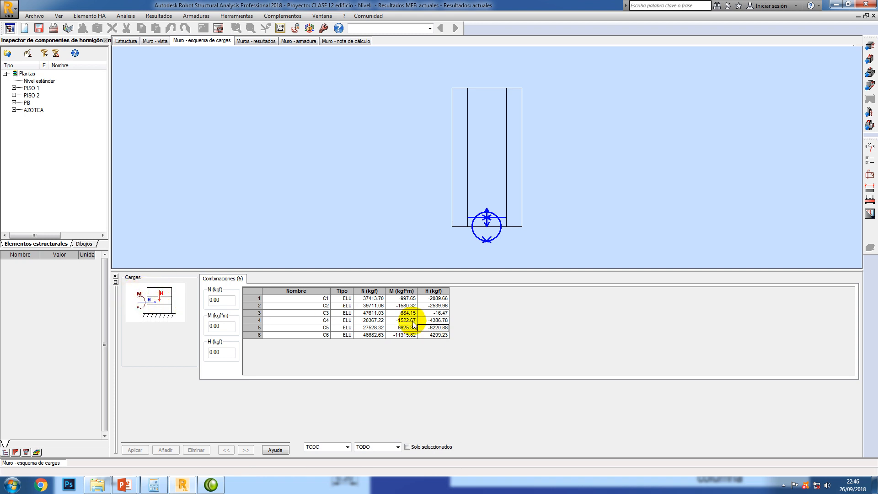
click(435, 299)
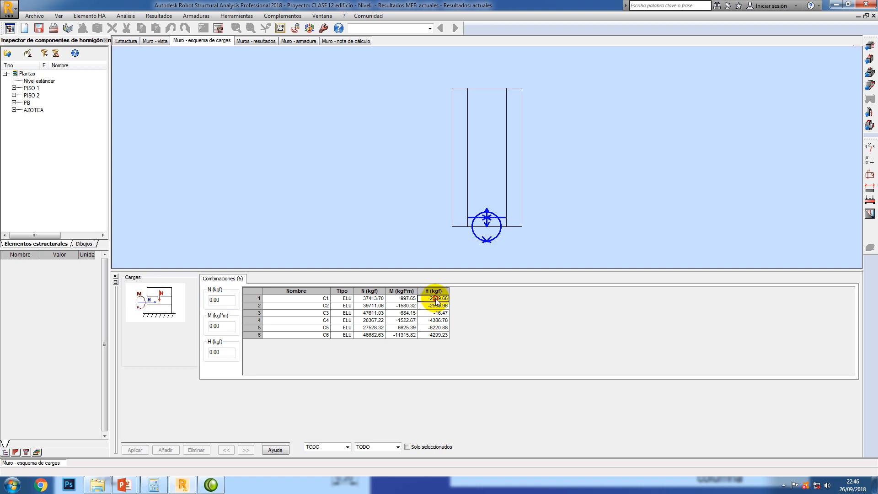
click(430, 336)
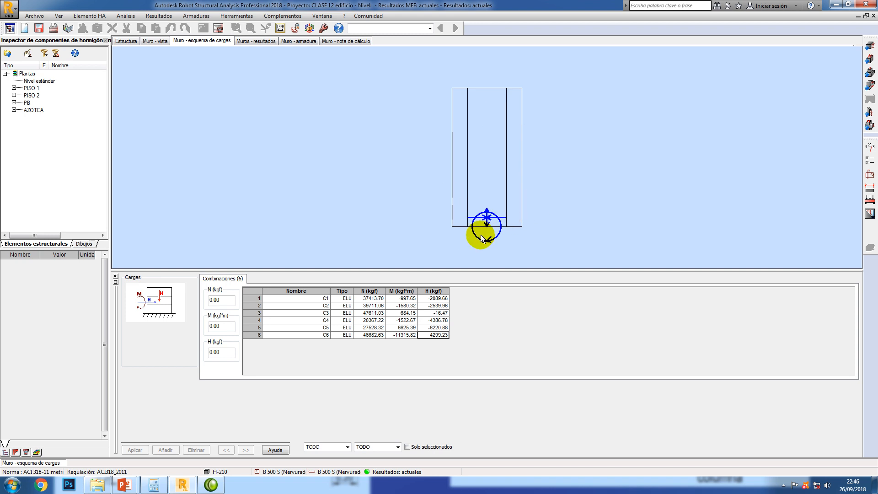
- Display the theoretical and real reinforcement diagrams of the wall for both vertical and horizontal reinforcement
click(254, 40)
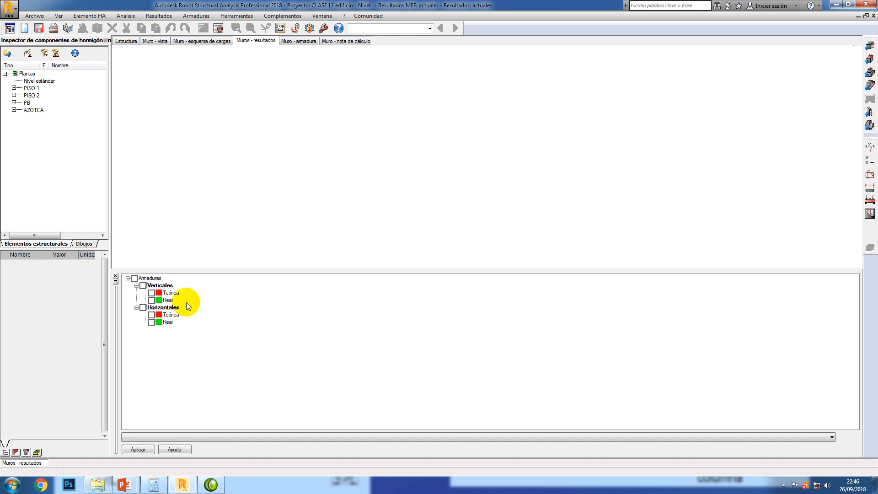
click(135, 278)
double_click(159, 286)
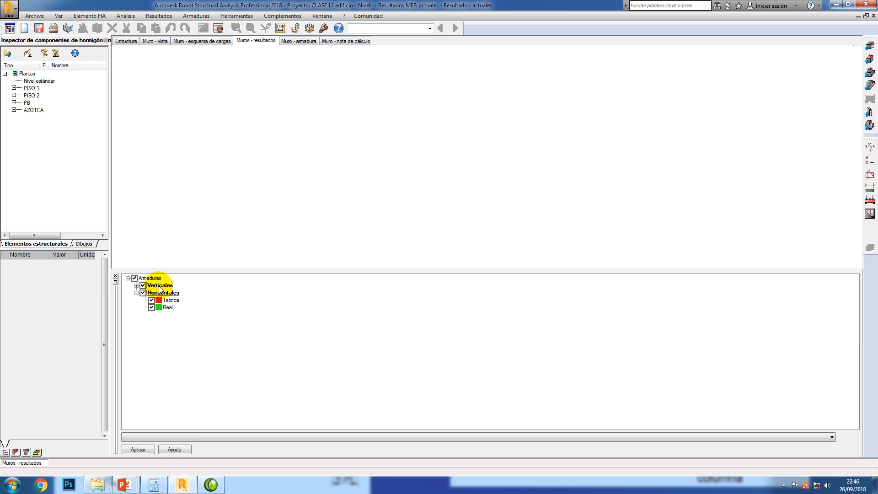
double_click(160, 285)
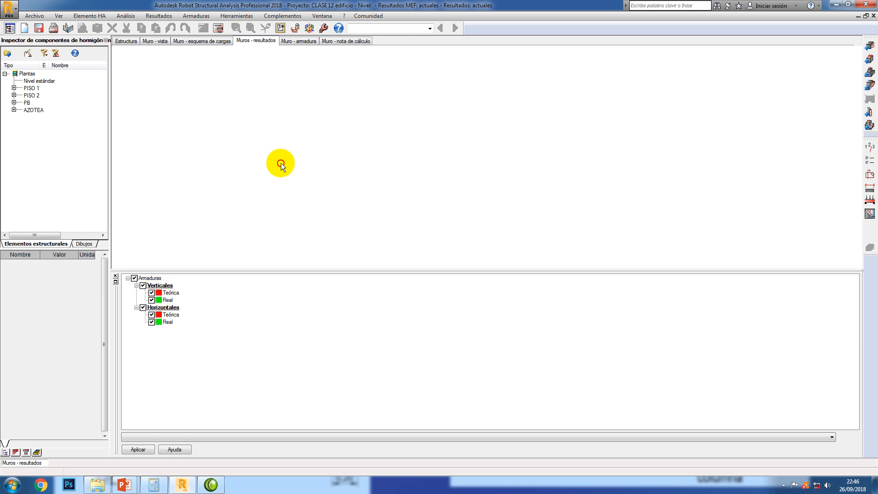
click(202, 40)
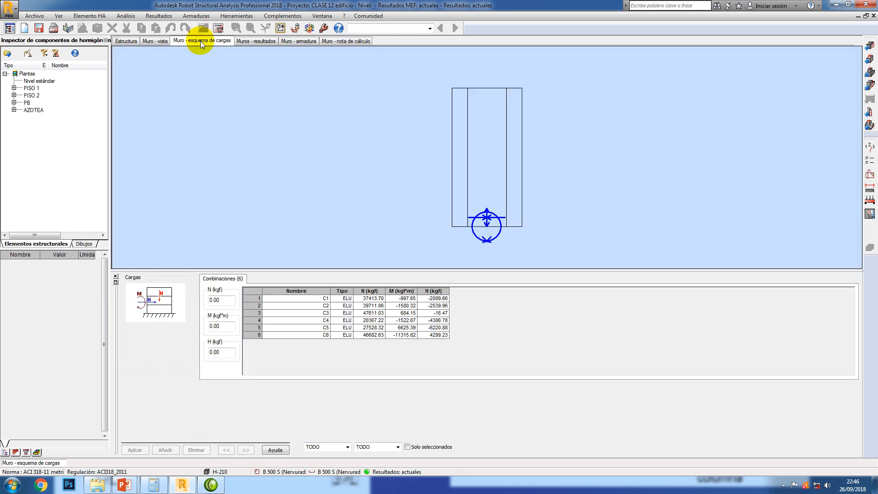
click(252, 41)
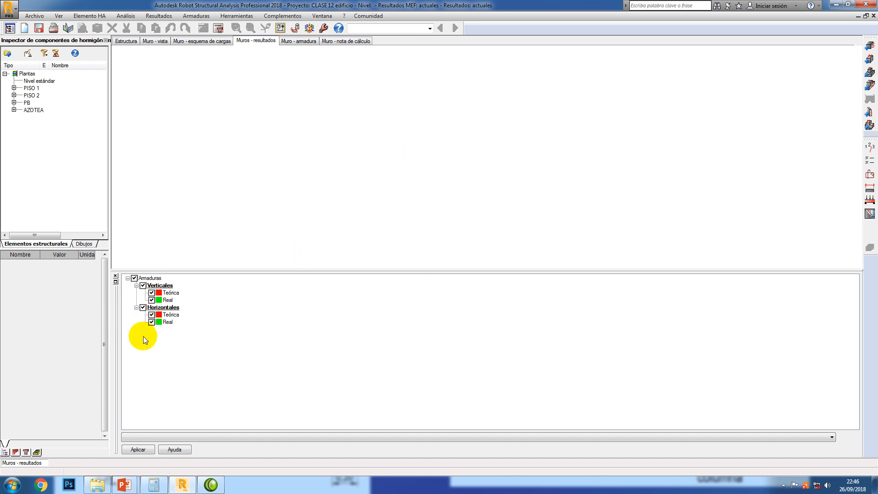
click(136, 449)
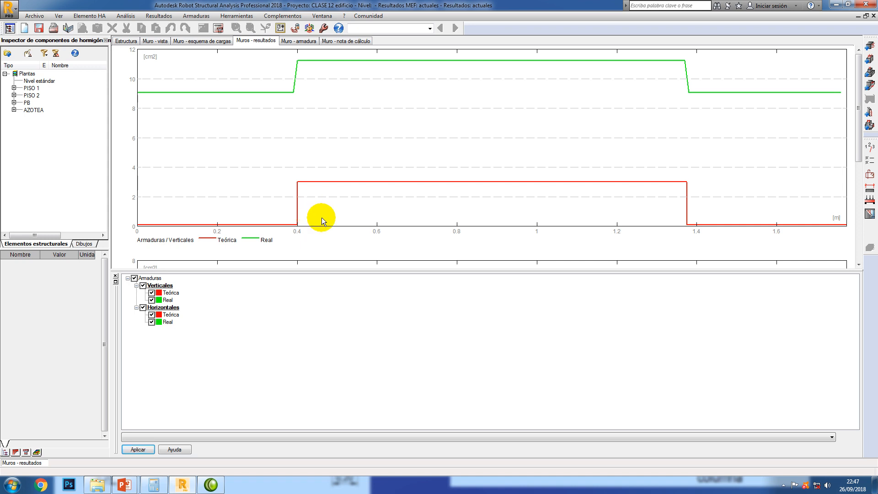
- Show the wall's vertical reinforcement diagram alone, followed by the horizontal reinforcement diagram alone, comparing theoretical and real areas
click(143, 307)
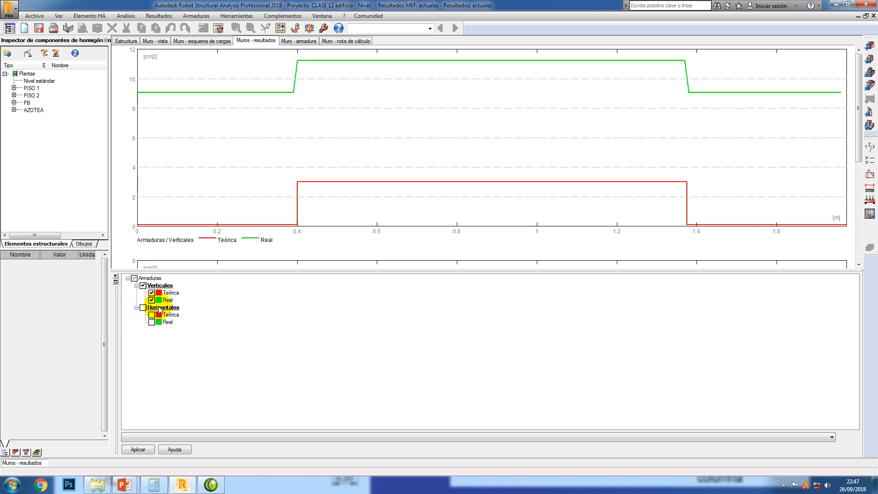
click(138, 449)
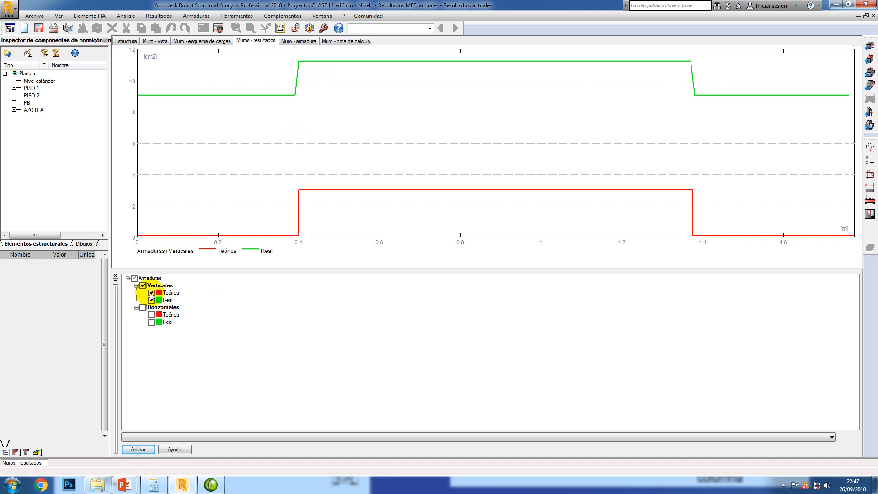
click(134, 278)
click(143, 308)
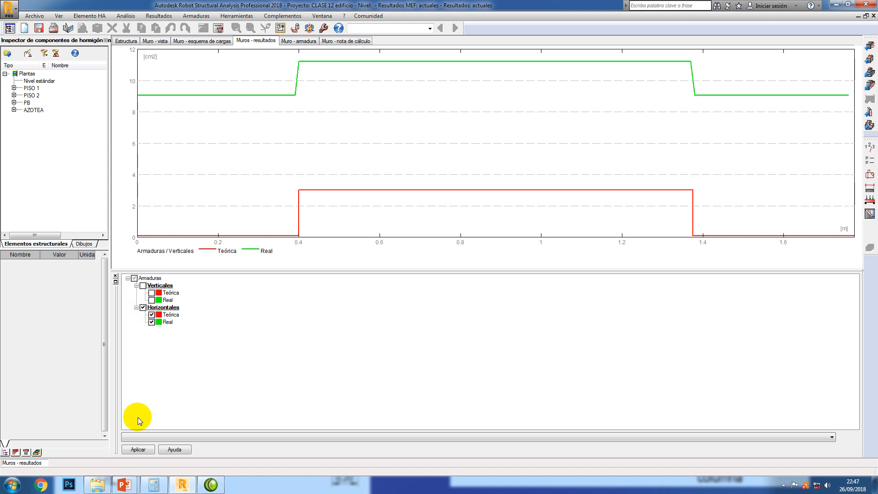
click(137, 451)
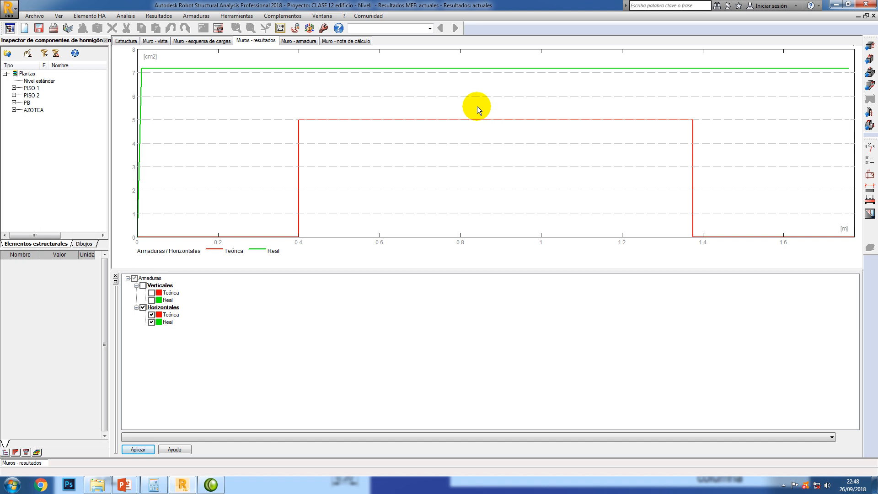
- Open the wall's reinforcement view and rotate the bar model in 3D to examine the reinforcement cage
click(299, 42)
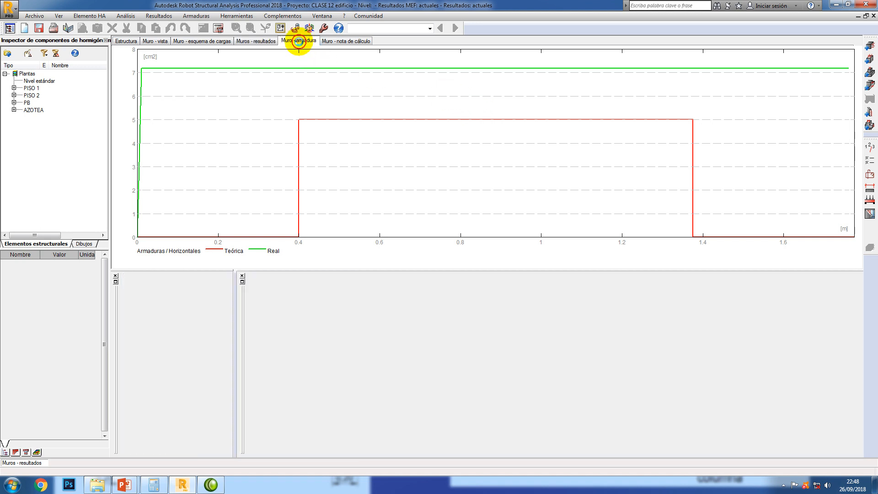
middle_drag(543, 202, 541, 187)
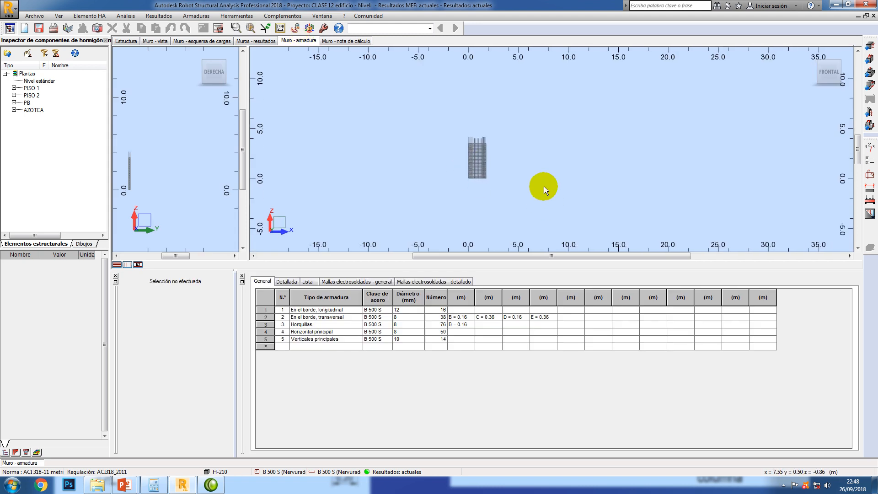
scroll(185, 139, up, 5)
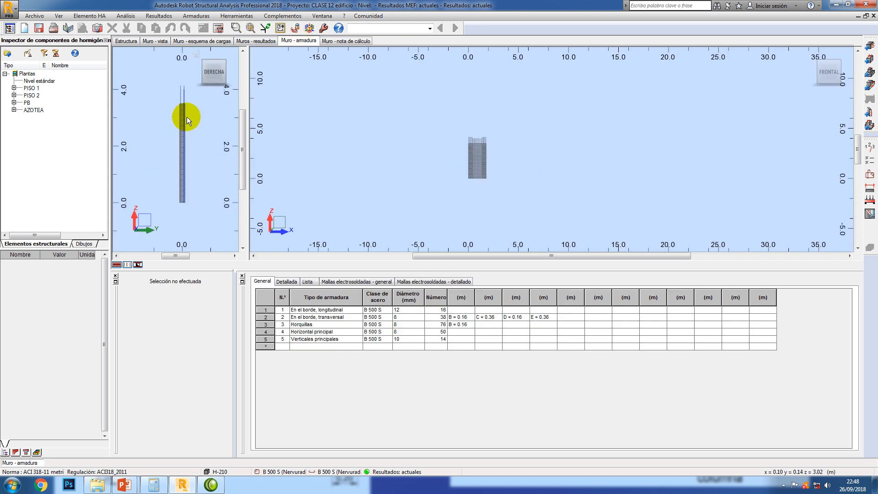
scroll(487, 156, up, 3)
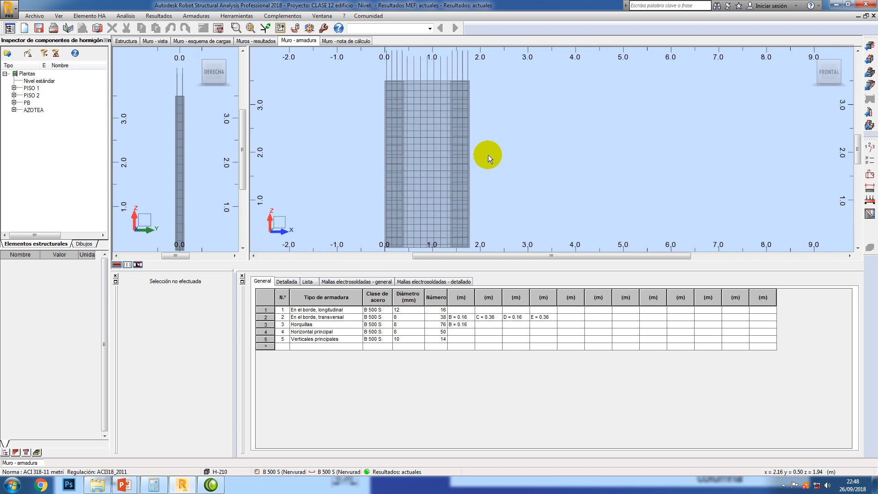
scroll(510, 164, down, 2)
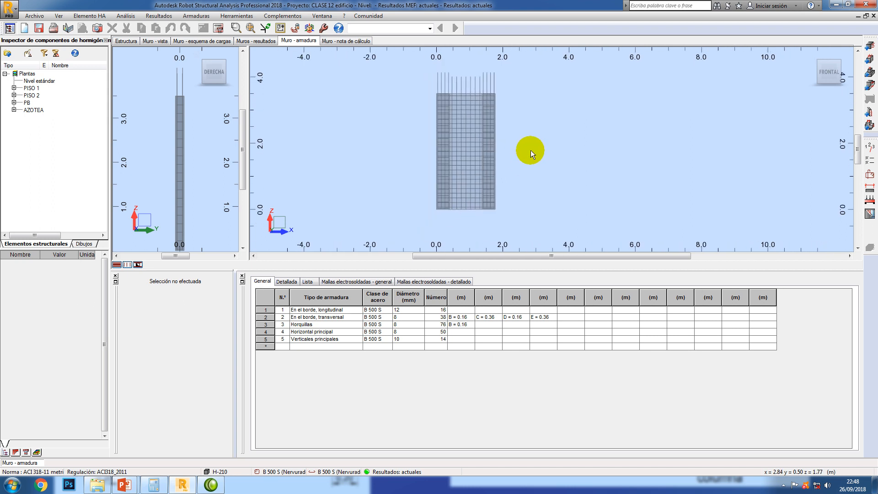
right_click(533, 105)
mouse_move(540, 133)
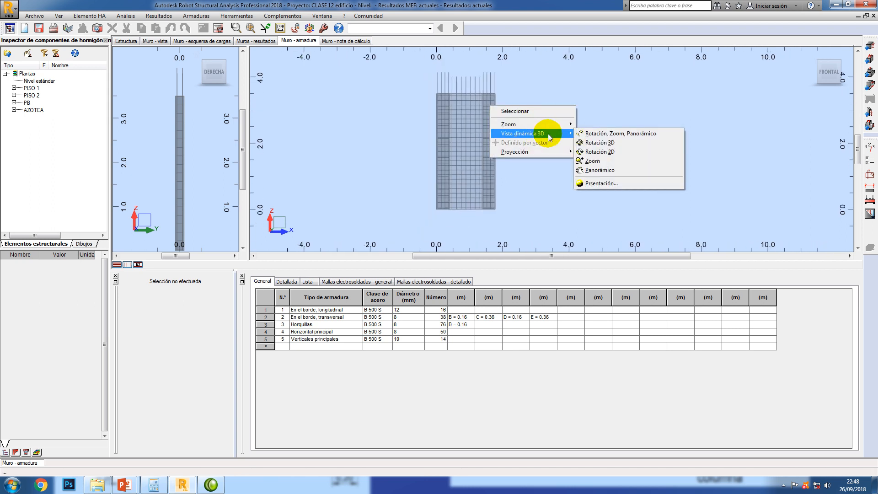
click(597, 143)
drag(502, 157, 444, 178)
middle_drag(556, 129, 556, 187)
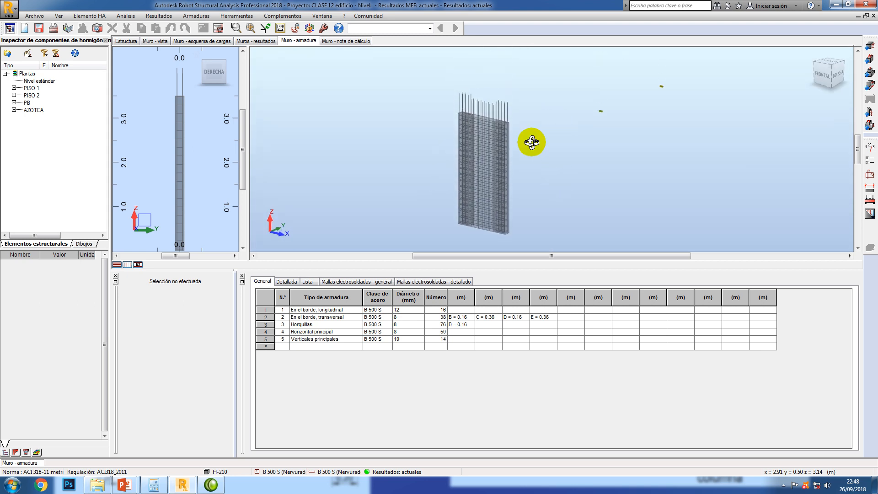
scroll(503, 124, up, 4)
mouse_move(554, 144)
middle_down()
mouse_move(565, 128)
mouse_move(566, 154)
middle_up()
- Return to selection mode and inspect the longitudinal edge bars in the wall's 3D reinforcement model
right_click(563, 109)
click(565, 114)
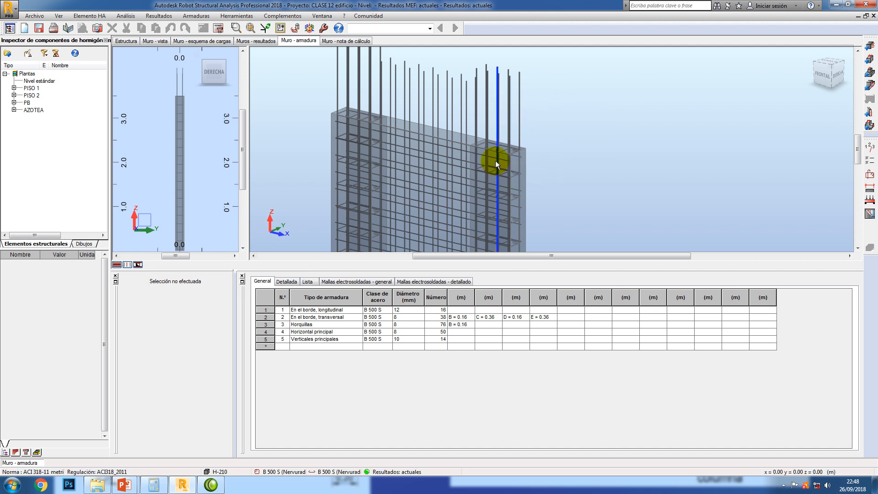
click(517, 111)
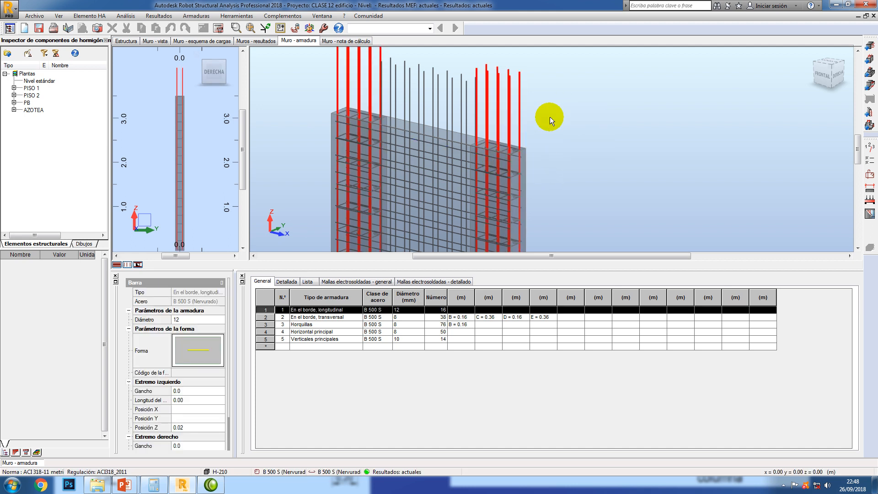
scroll(566, 119, down, 1)
mouse_move(584, 153)
middle_down()
mouse_move(580, 131)
mouse_move(582, 147)
middle_up()
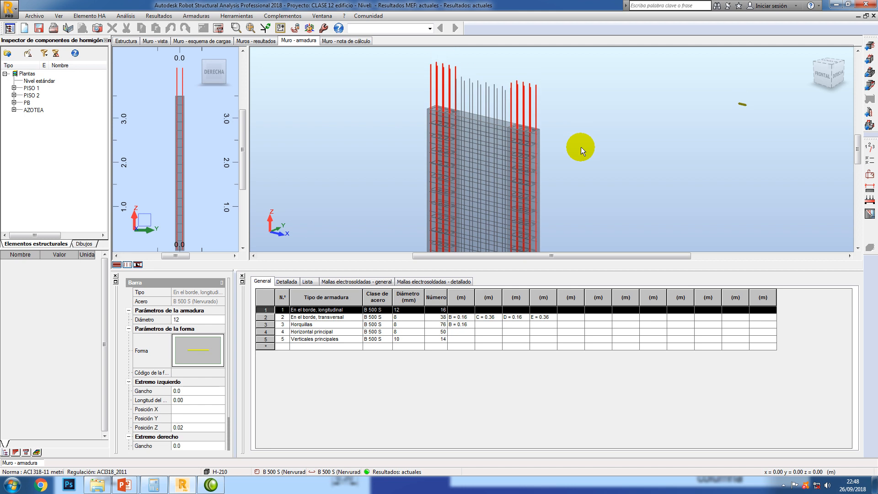
scroll(531, 84, up, 1)
click(572, 155)
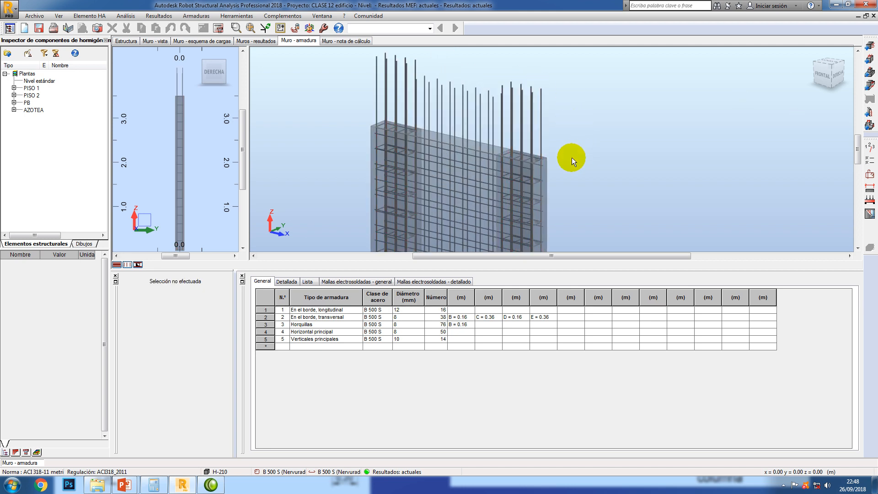
- Inspect the main vertical bars and the main horizontal bars of the wall in the 3D reinforcement model
click(483, 111)
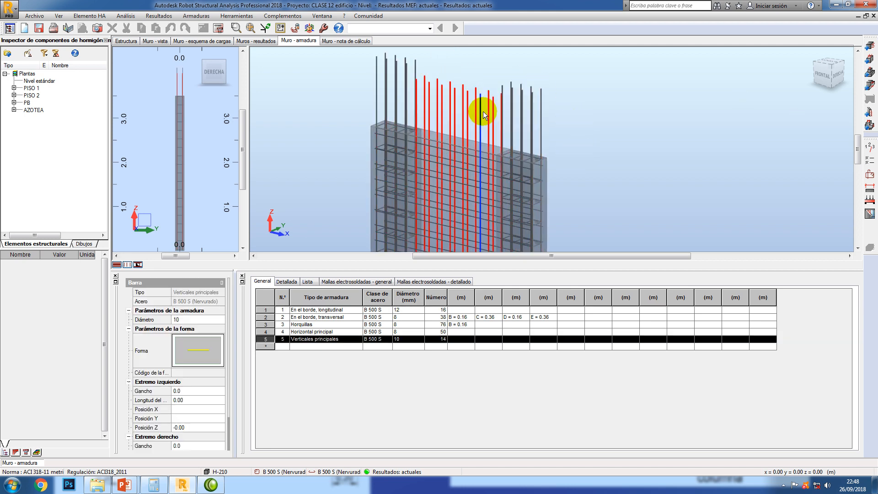
click(420, 138)
scroll(616, 171, down, 5)
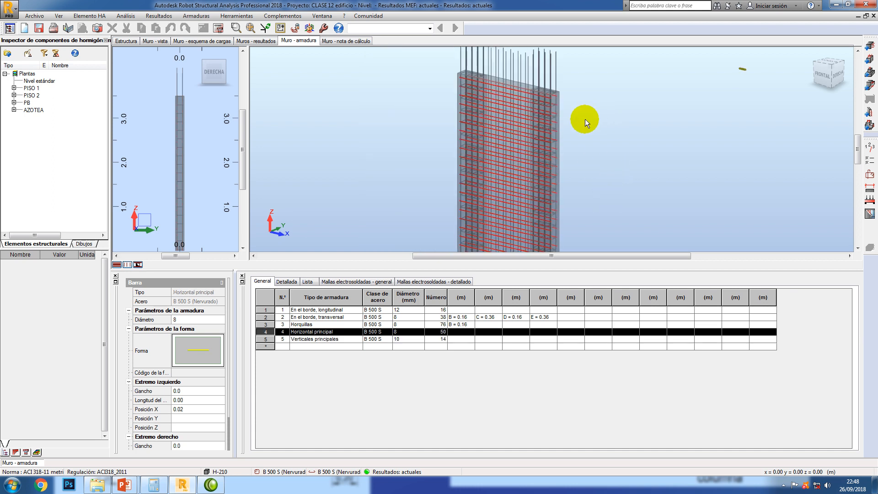
- Inspect the Horquillas ties in the wall's edge elements in close-up and over the full height, then clear the selection
scroll(535, 94, up, 5)
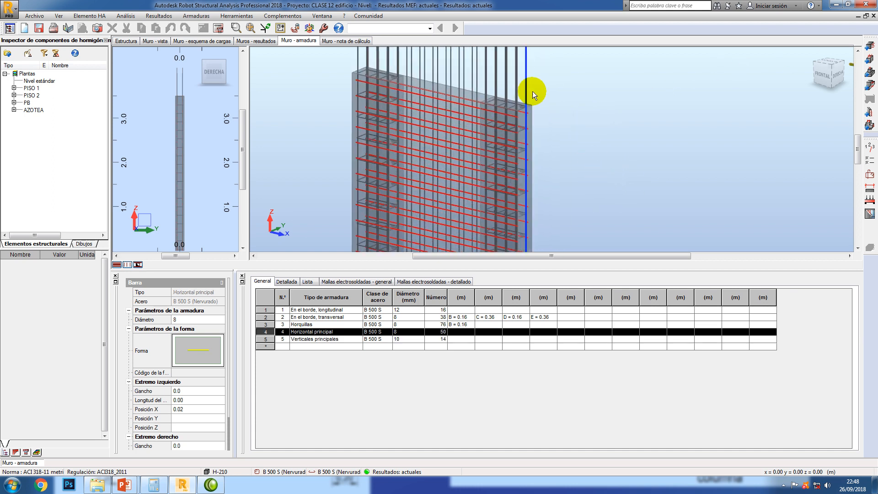
scroll(500, 97, up, 3)
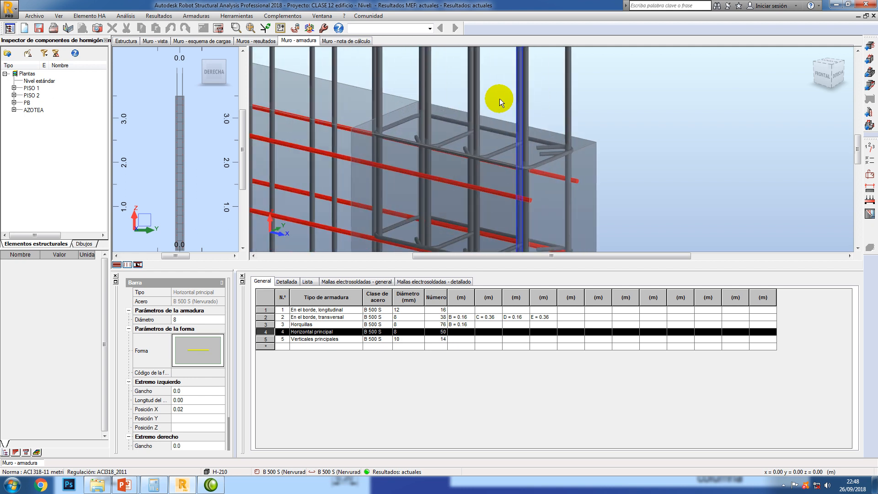
click(496, 151)
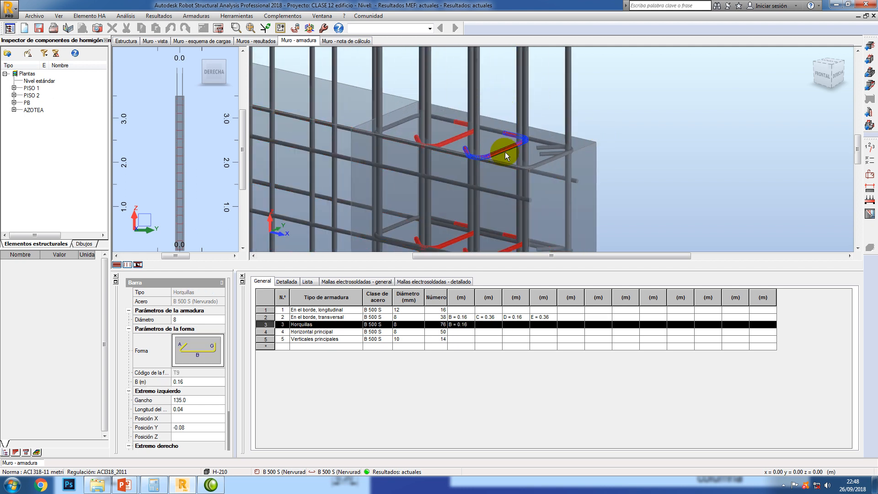
scroll(608, 112, down, 5)
middle_drag(652, 187, 567, 80)
scroll(577, 159, down, 3)
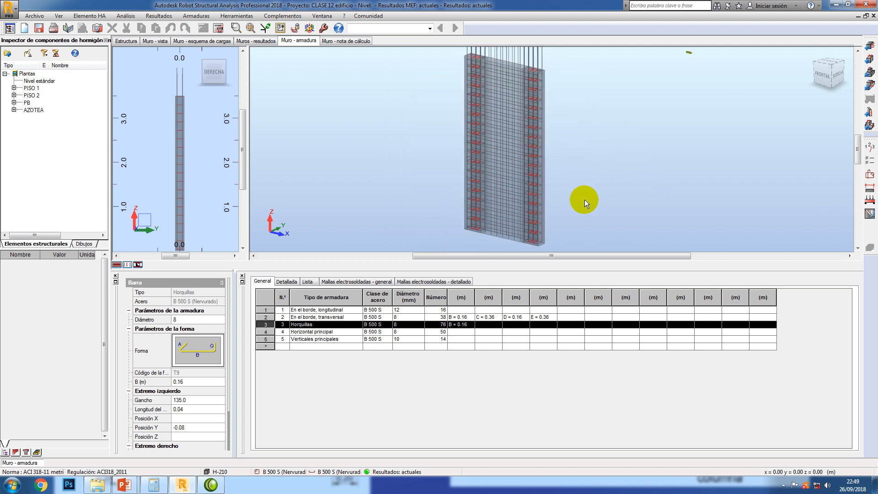
click(621, 198)
middle_drag(621, 197, 597, 200)
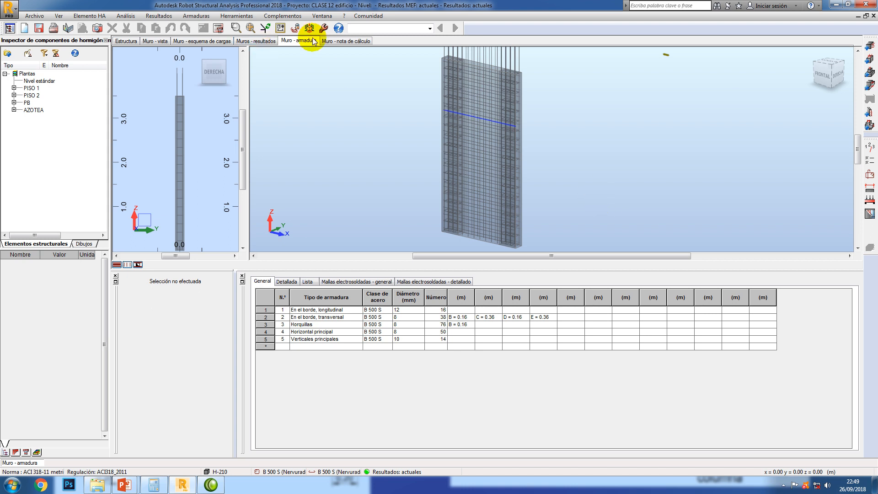
- Review the wall's calculation note, from materials and geometry through shear and compression/bending results to reinforcement tables and material quantities
click(342, 41)
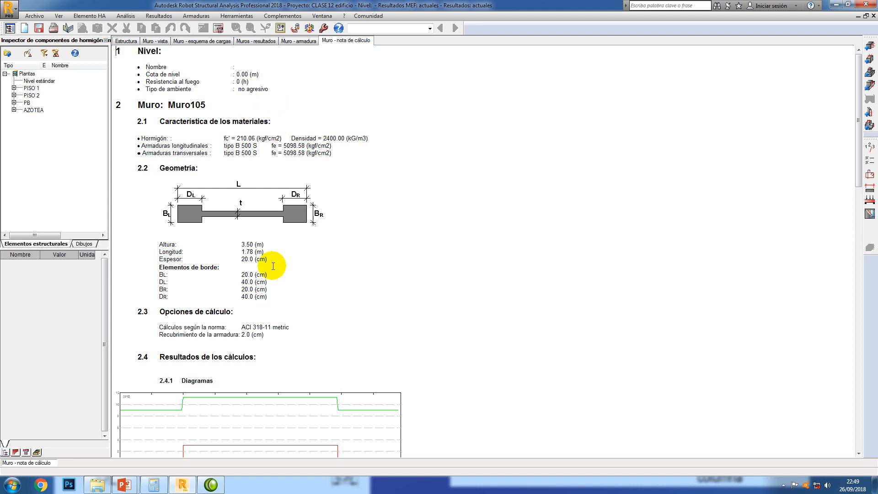
scroll(383, 233, down, 3)
scroll(383, 234, down, 15)
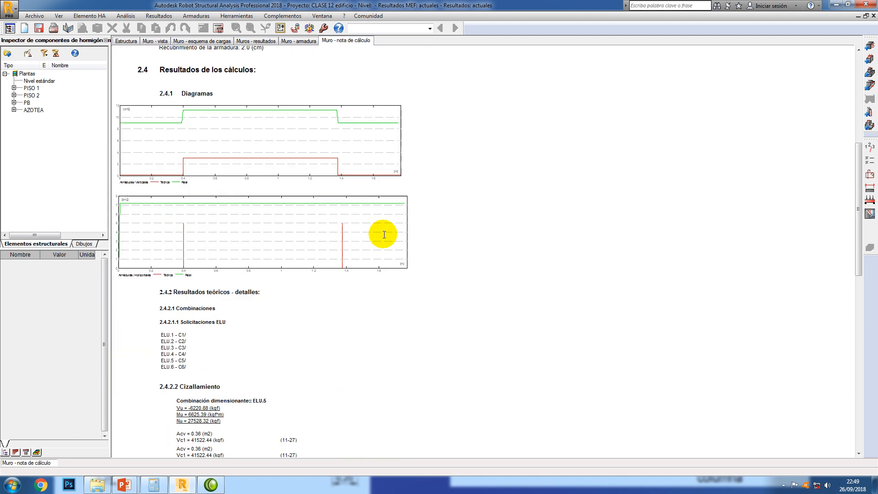
scroll(355, 224, down, 13)
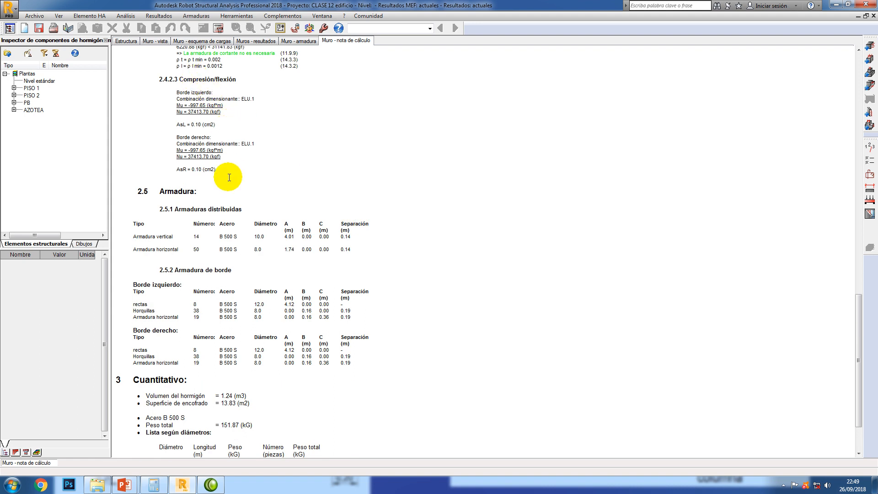
scroll(415, 230, down, 3)
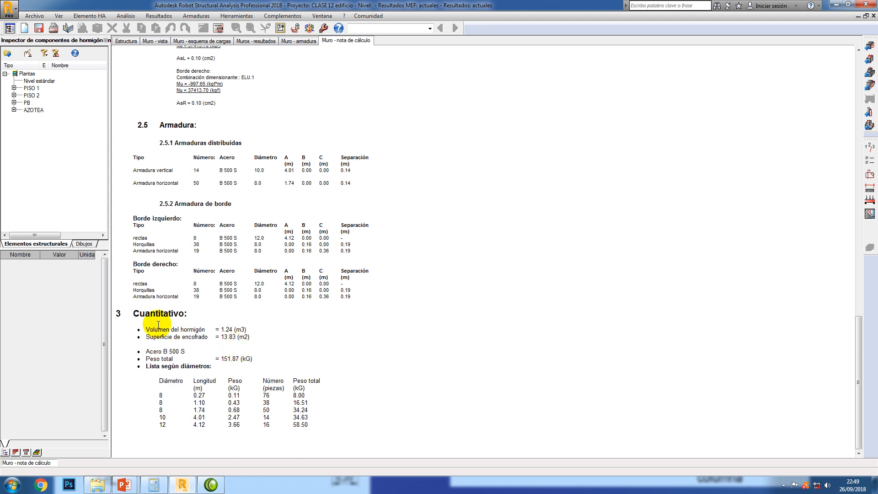
drag(154, 329, 308, 424)
click(307, 424)
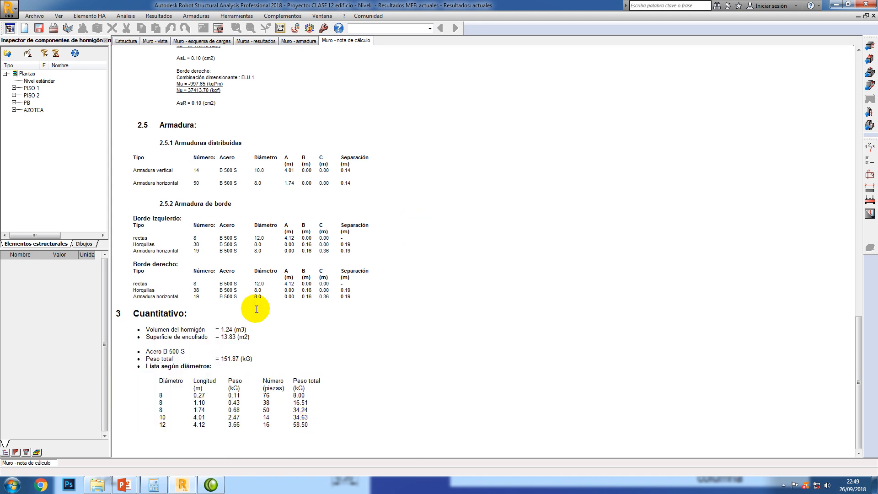
- Save the wall's calculation note in Rich Text Format as MEMORIA DE CALCULO MURO 1
click(39, 29)
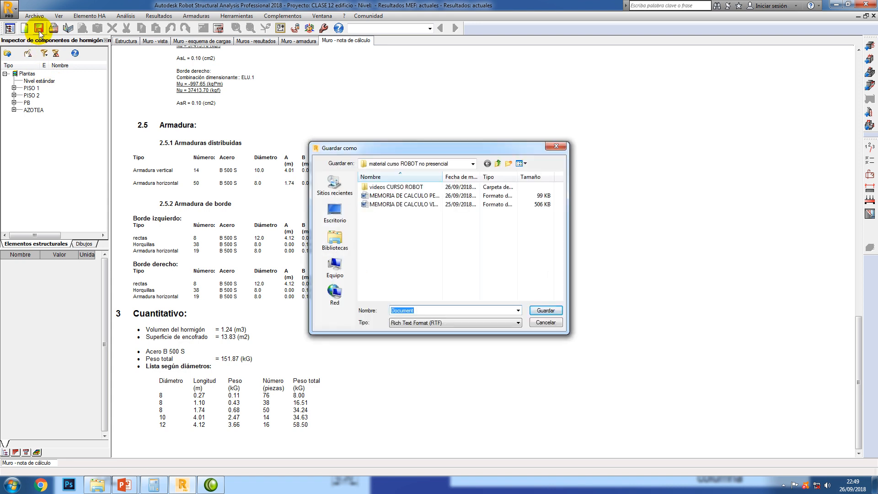
text(me)
key(BackSpace)
key(BackSpace)
text(MEMORIA D)
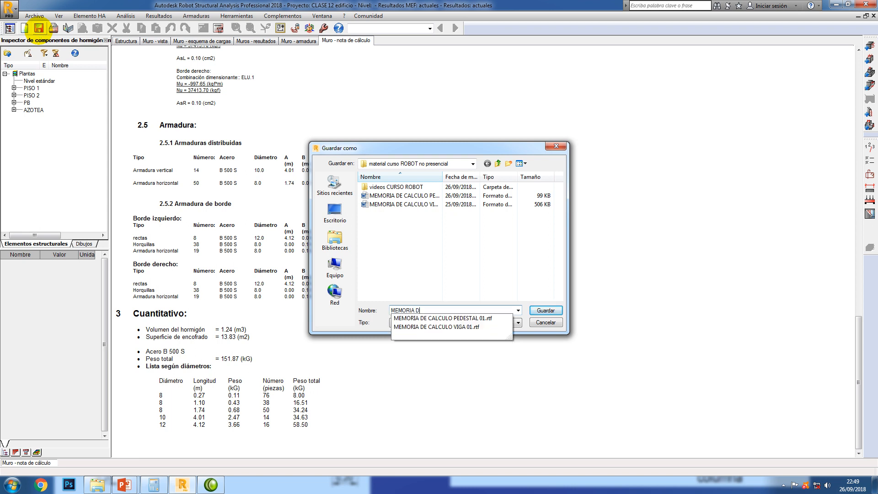
text(E CALCULO MURO 1)
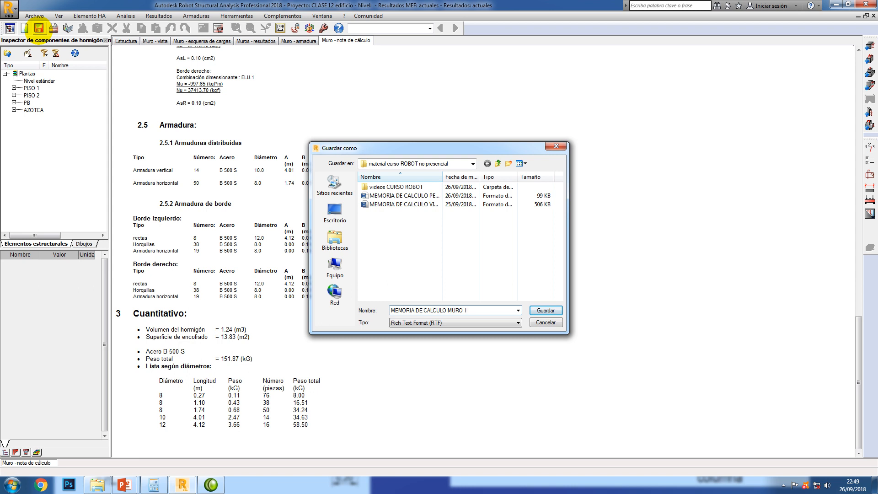
click(546, 310)
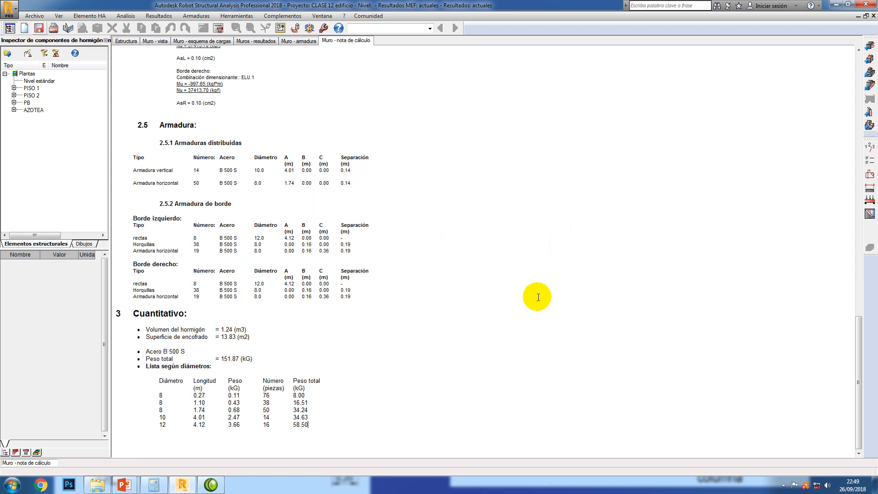
- Return to the wall's 3D reinforcement view and generate its execution drawings
click(298, 40)
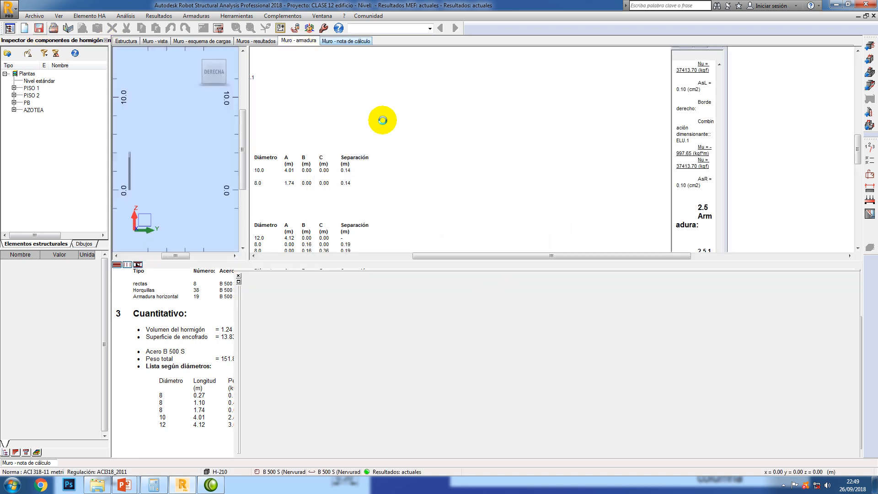
scroll(533, 179, up, 6)
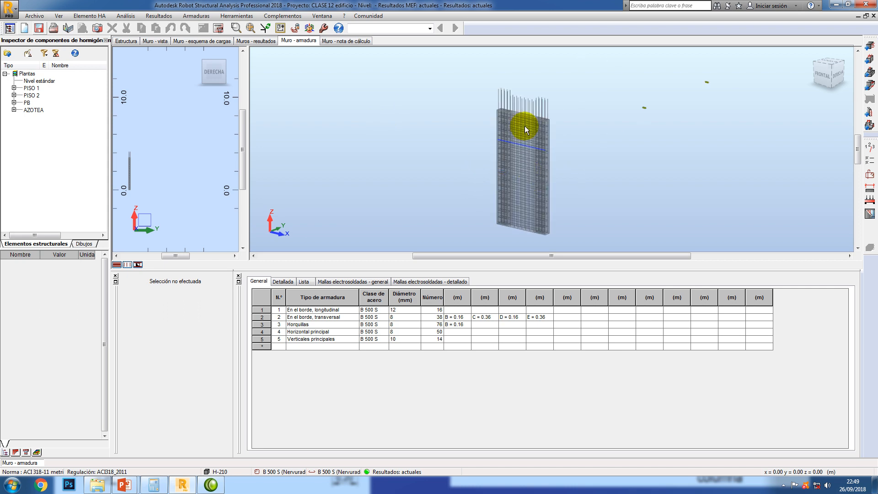
scroll(653, 202, down, 5)
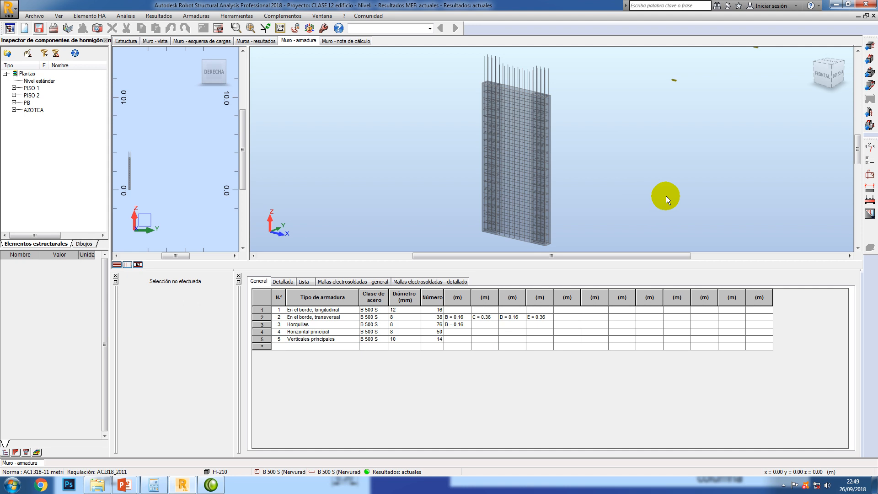
click(870, 214)
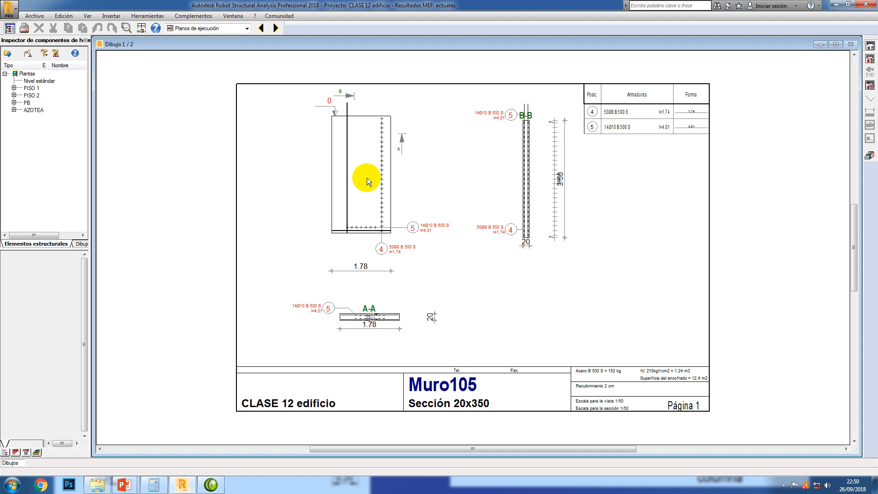
- Examine the edge reinforcement and section C-C on the second drawing sheet, and return to the first sheet
click(276, 29)
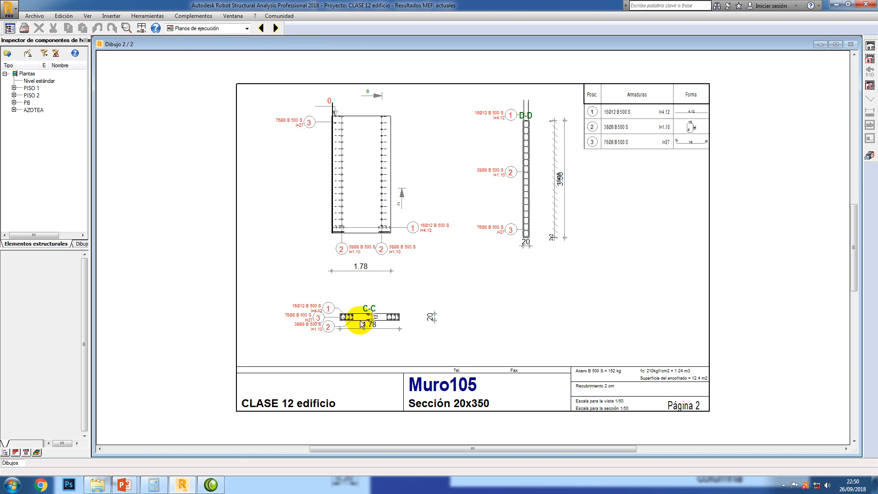
scroll(366, 343, up, 5)
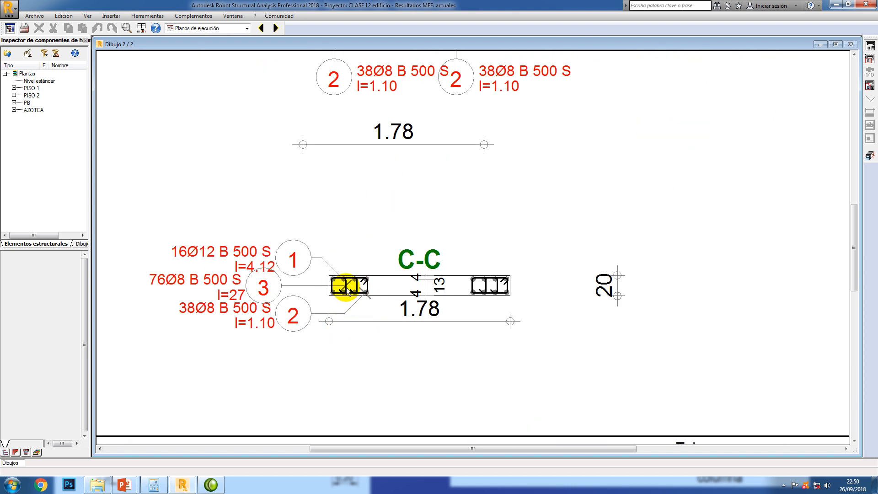
scroll(418, 307, down, 3)
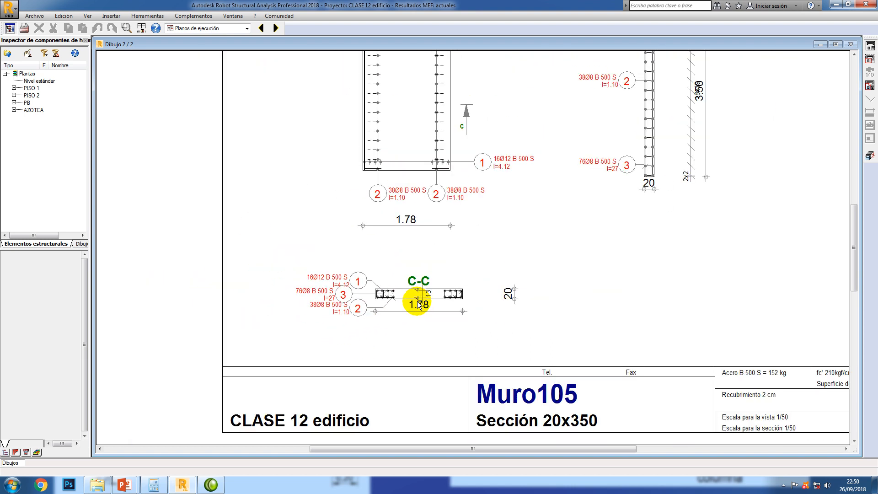
scroll(419, 306, down, 2)
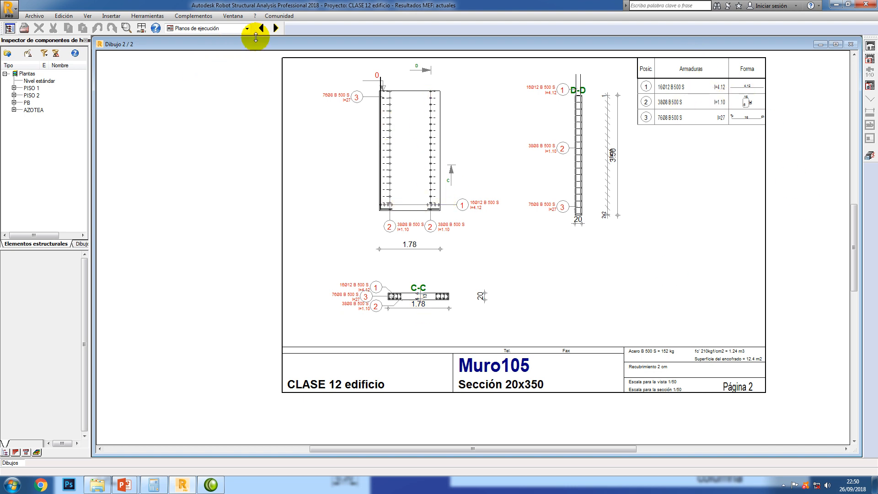
click(261, 28)
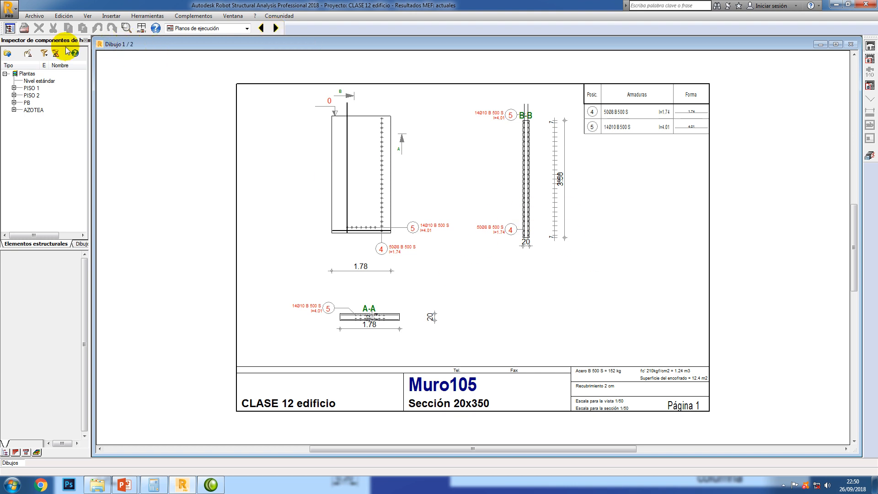
- Save the first drawing sheet of the wall as a DXF file named MURO 1 A
click(33, 16)
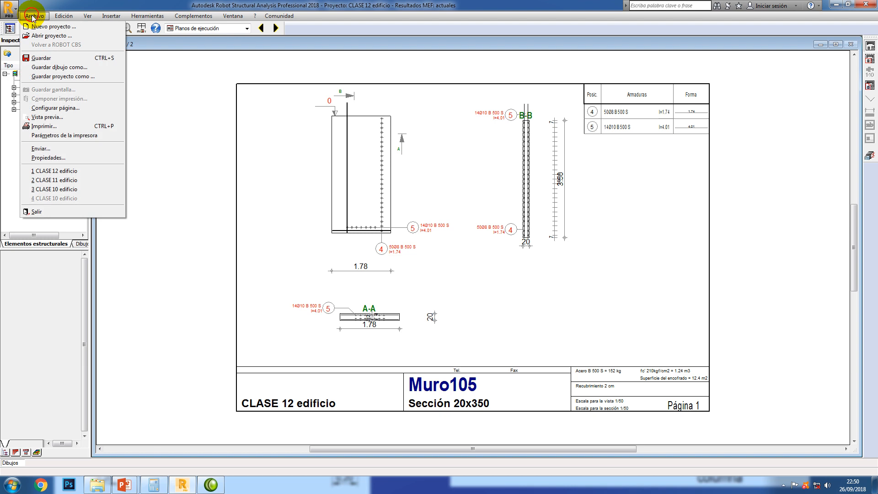
click(59, 67)
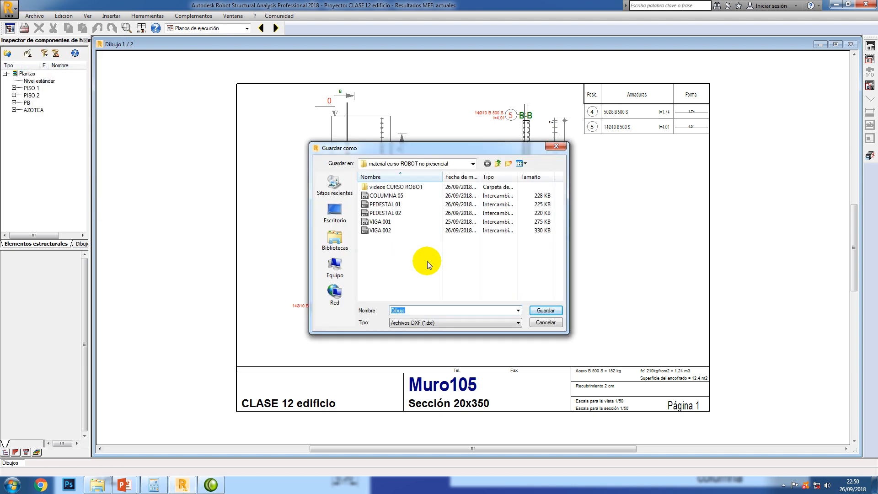
text(MURO 1 A)
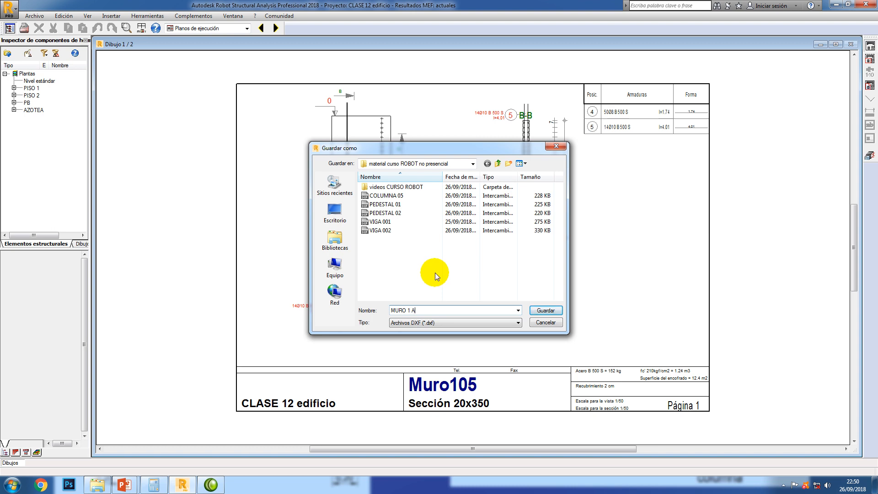
click(544, 311)
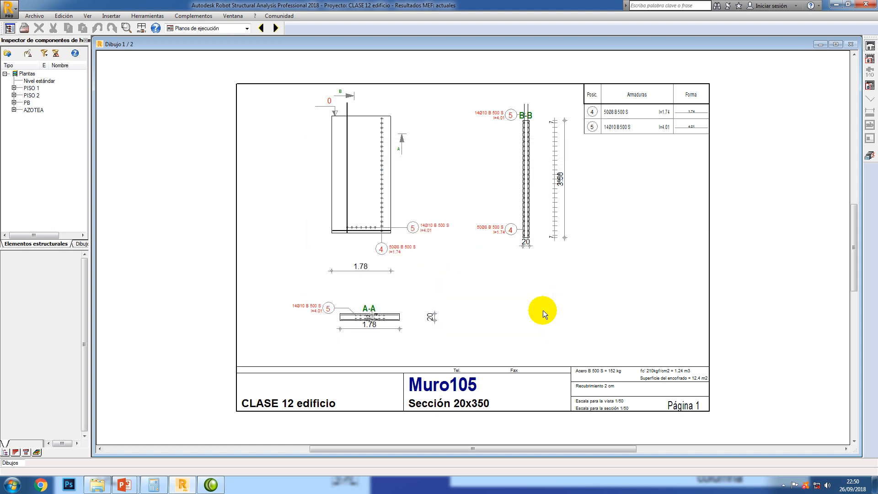
- Switch to the course folder in File Explorer and open the MURO 1 A DXF file in AutoCAD
click(98, 483)
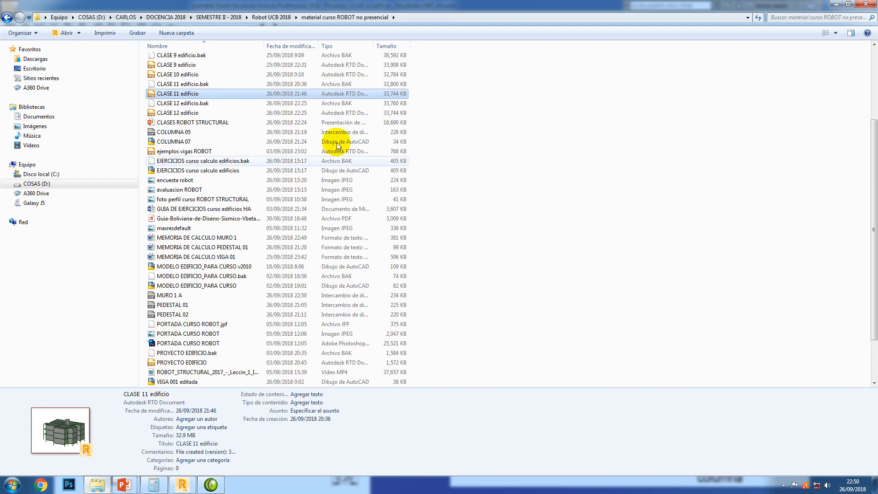
click(577, 278)
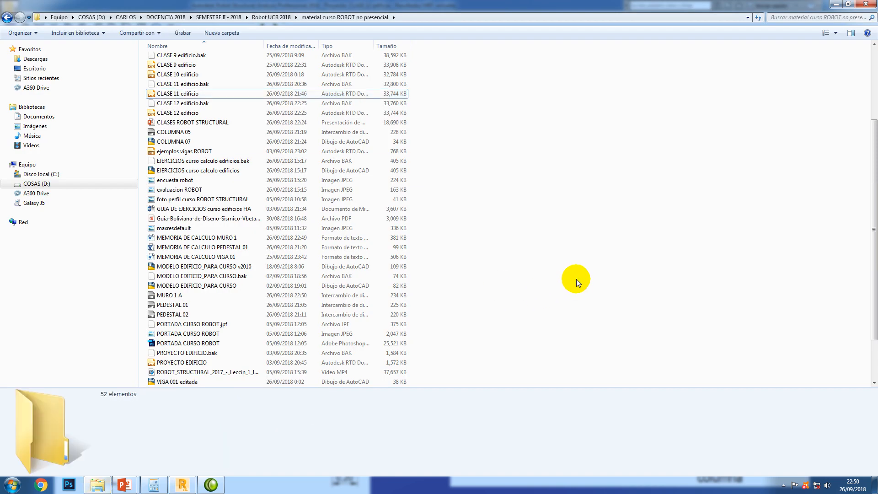
double_click(183, 295)
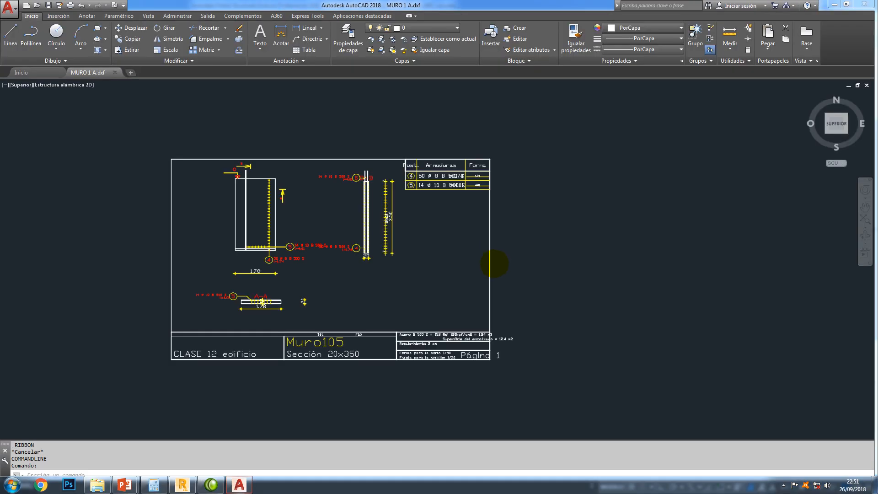
click(469, 279)
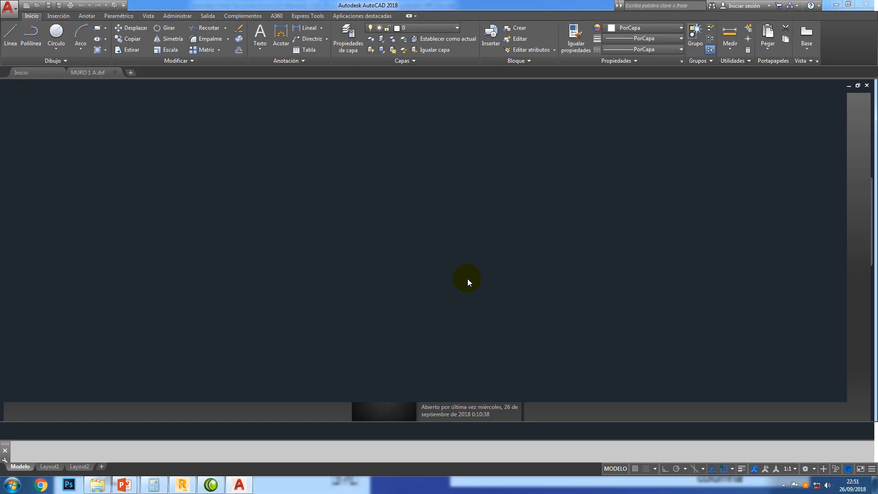
middle_drag(308, 284, 328, 278)
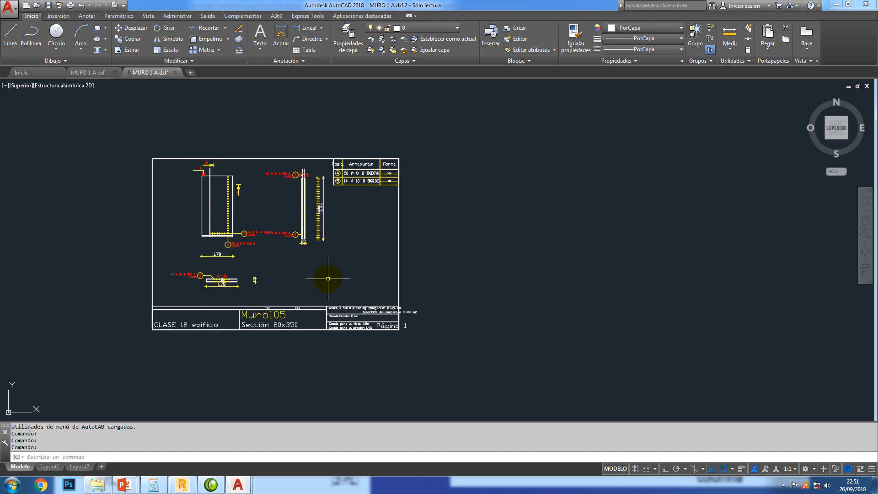
- Switch back to Robot Structural Analysis and save the second drawing sheet of the wall as a DXF file named MURO 1 B
click(182, 484)
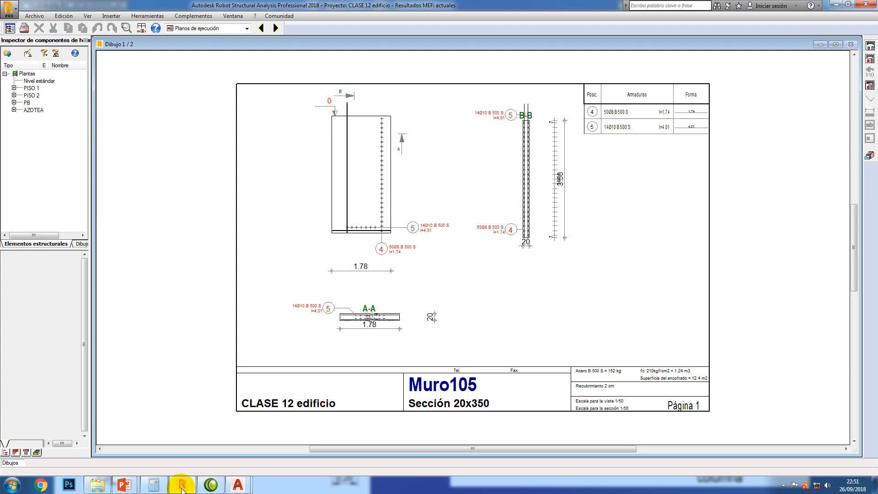
click(276, 28)
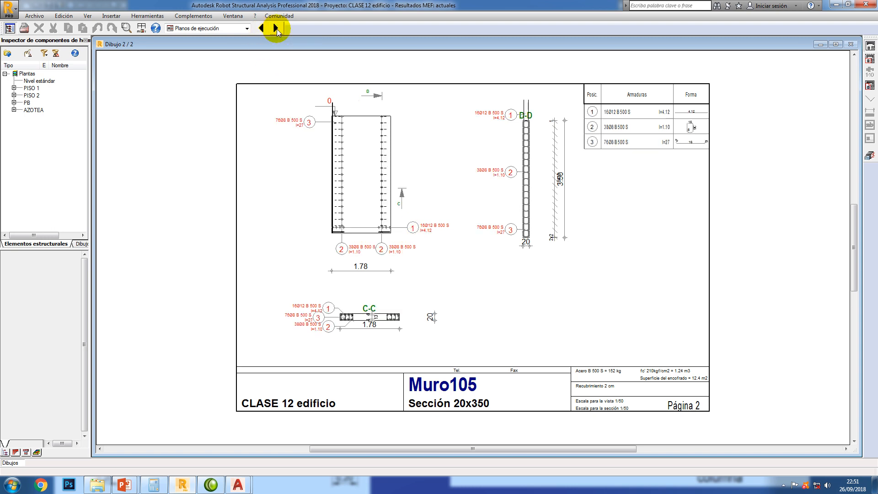
click(34, 16)
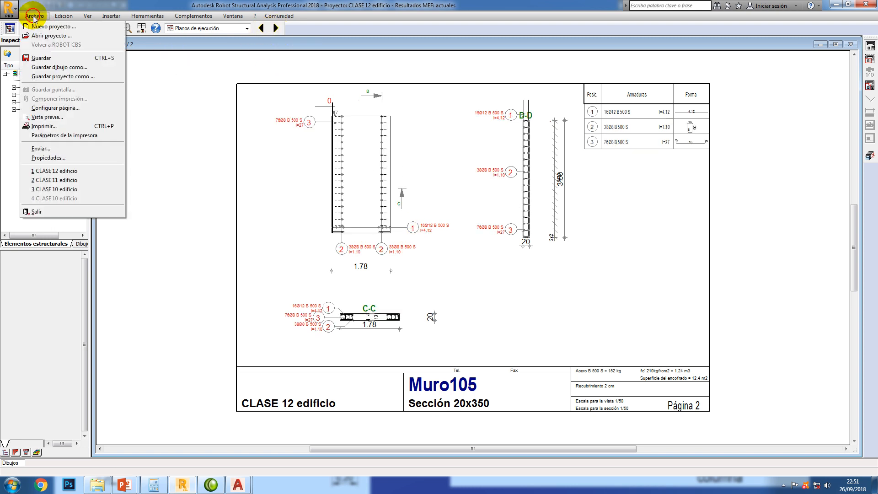
click(62, 68)
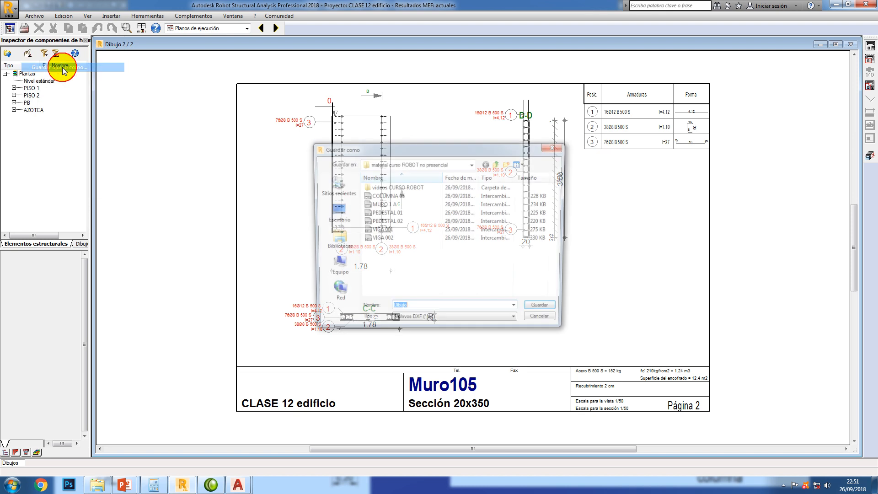
click(384, 205)
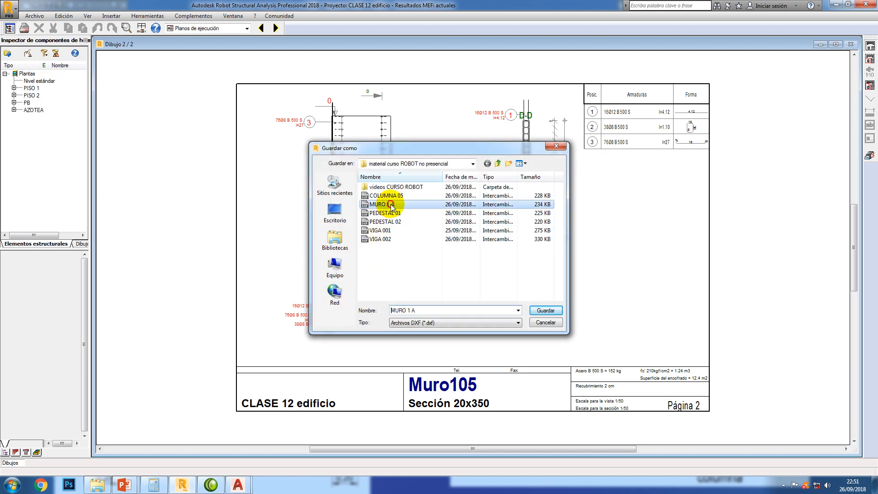
click(417, 312)
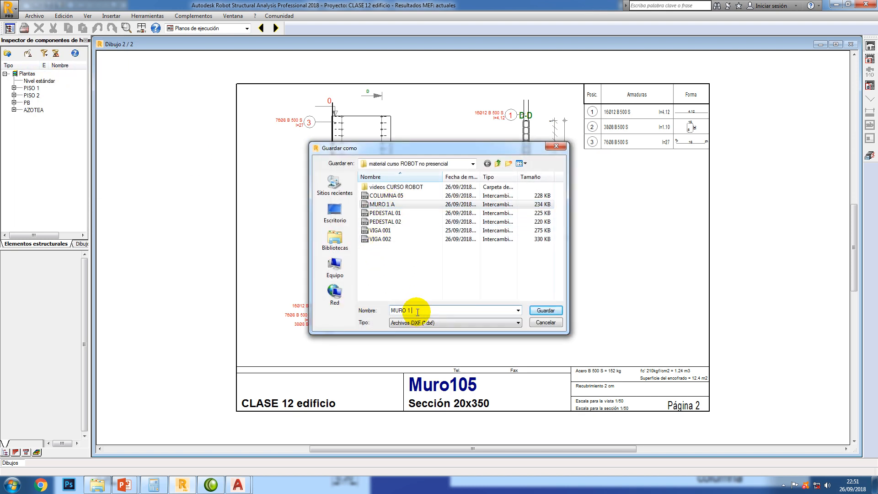
text(B)
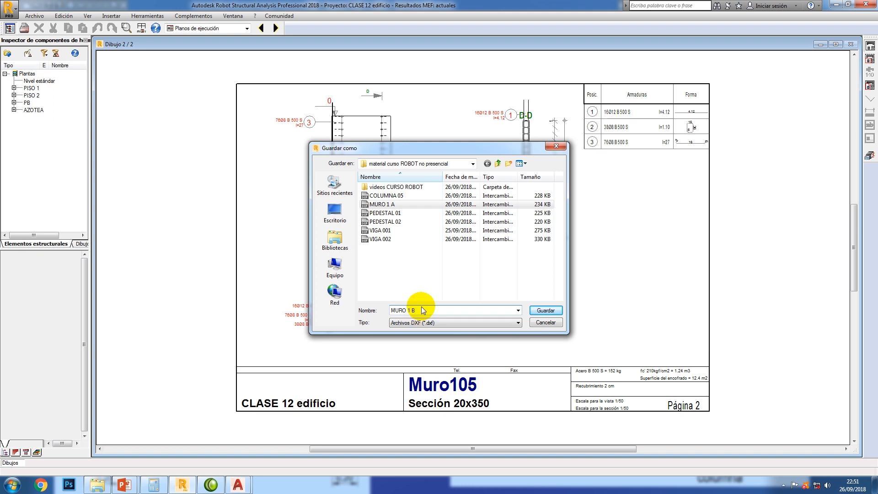
click(537, 310)
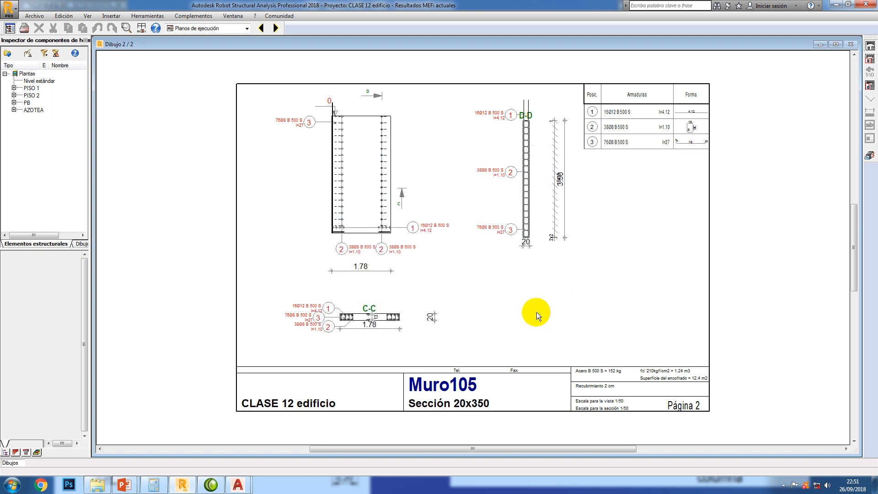
- Open the MURO 1 B DXF file from the course folder in AutoCAD and bring the read-only MURO 1 A drawing to the front
click(97, 484)
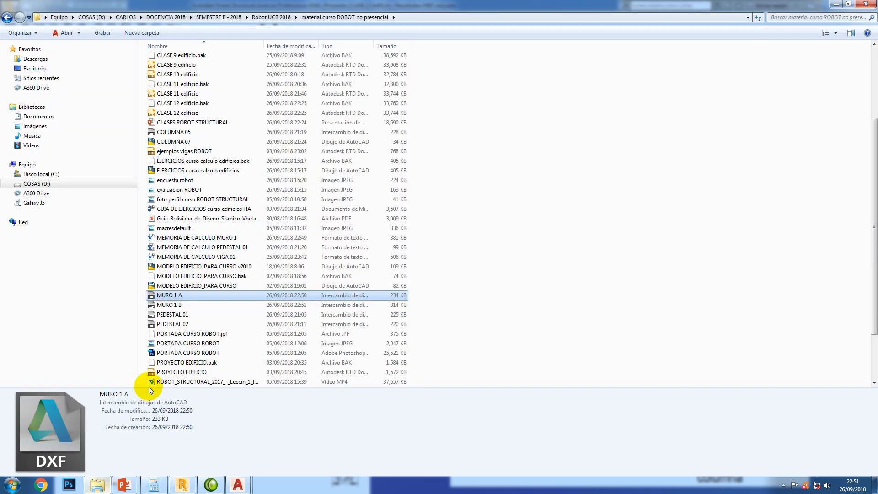
double_click(185, 305)
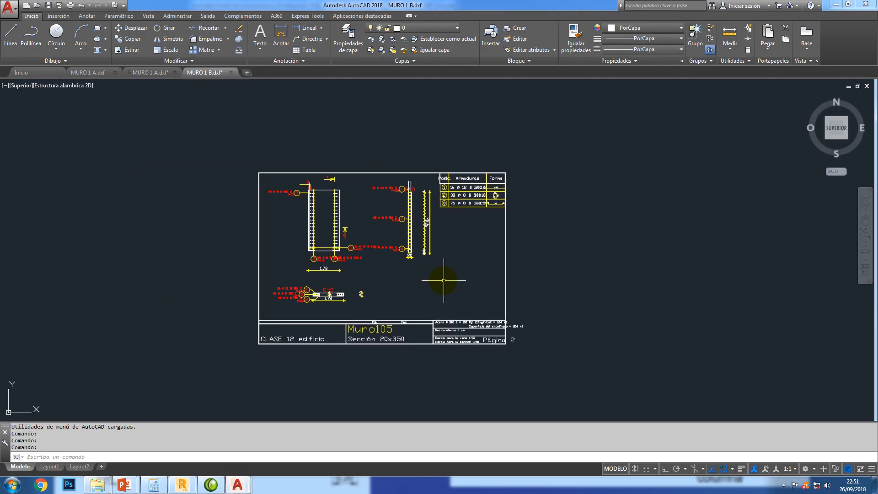
right_click(420, 160)
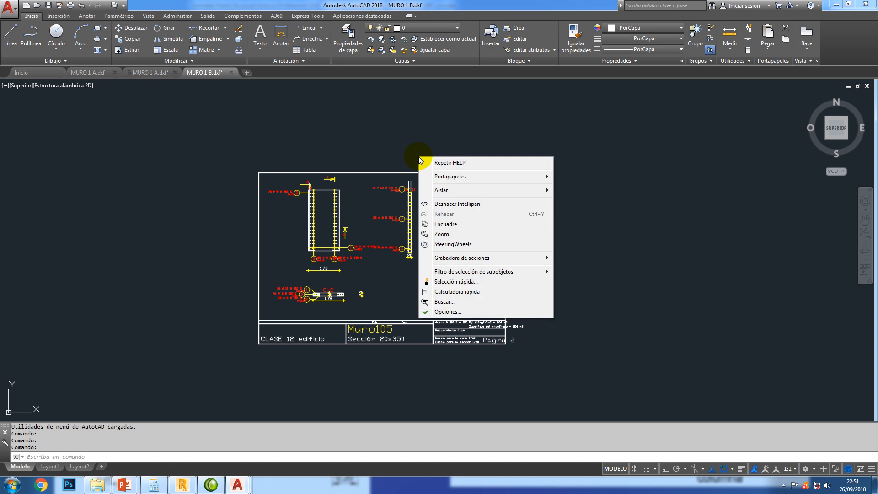
click(288, 113)
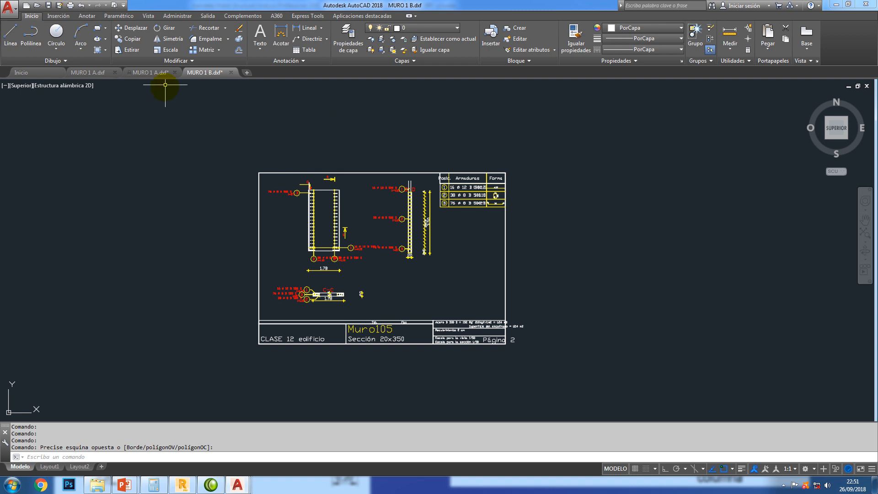
click(147, 72)
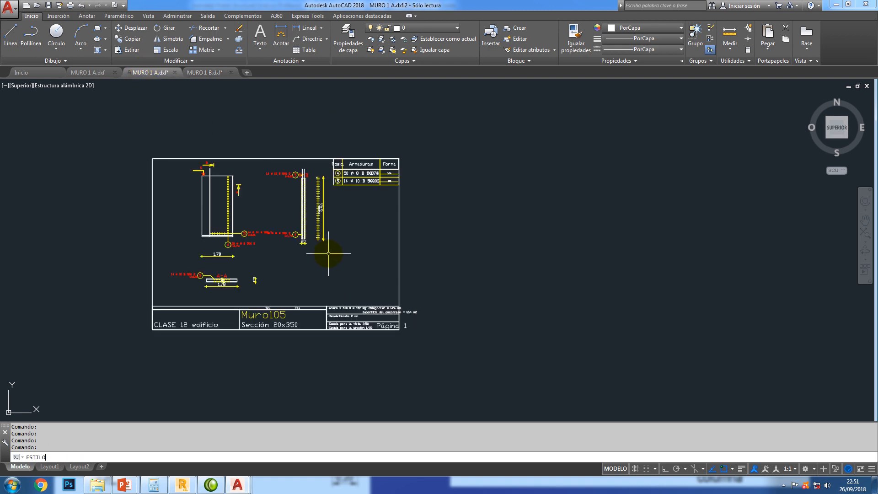
- Change the font of the Standard text style to Verdana and apply it to the MURO 1 A drawing
key(Return)
click(446, 197)
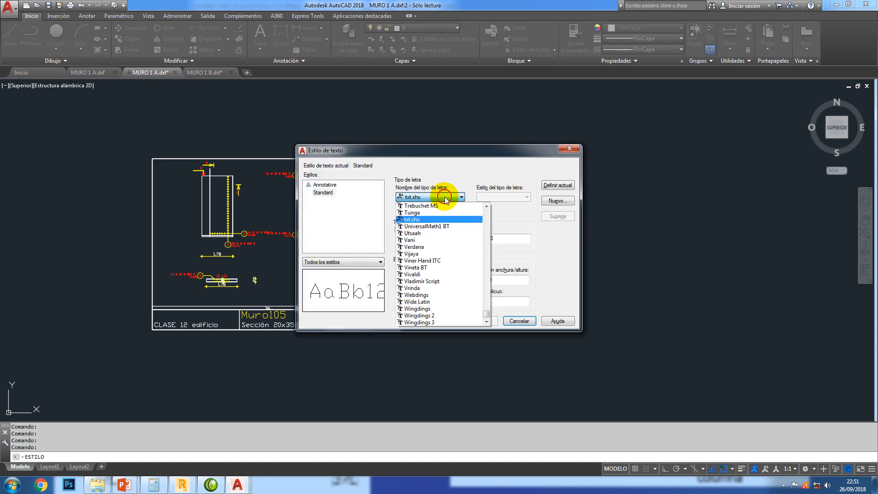
click(416, 246)
click(481, 321)
click(511, 322)
scroll(369, 284, down, 2)
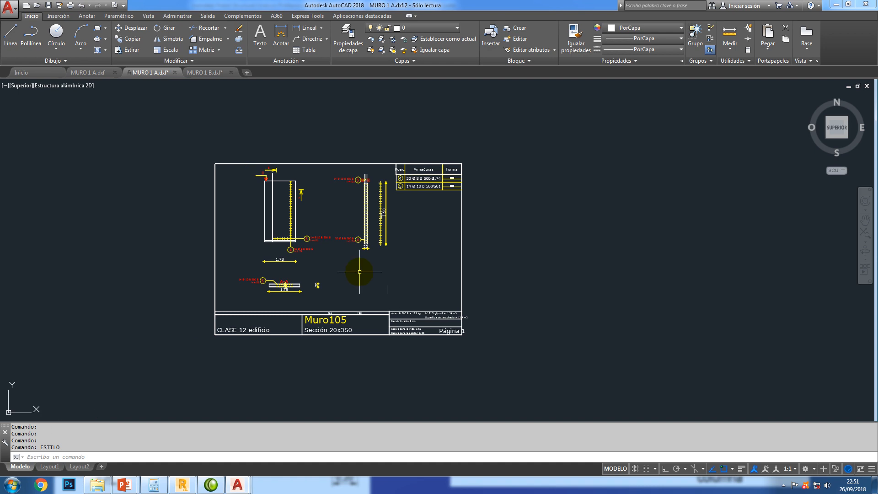
scroll(360, 272, up, 3)
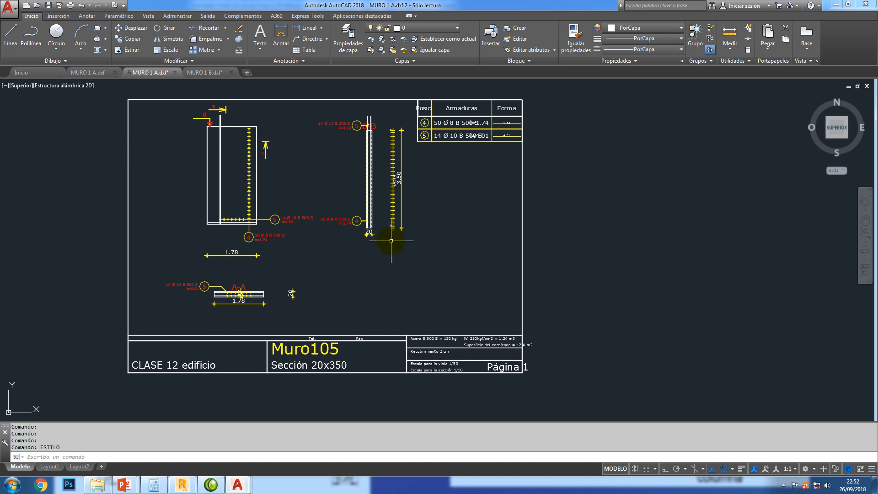
scroll(394, 241, down, 2)
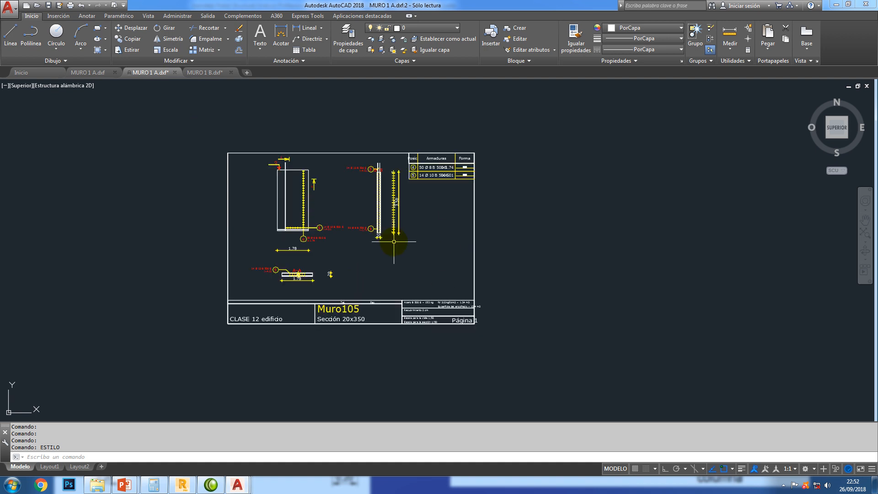
- Copy the whole MURO 1 B sheet with the upper-left corner of its frame as the base point
click(211, 72)
right_click(295, 133)
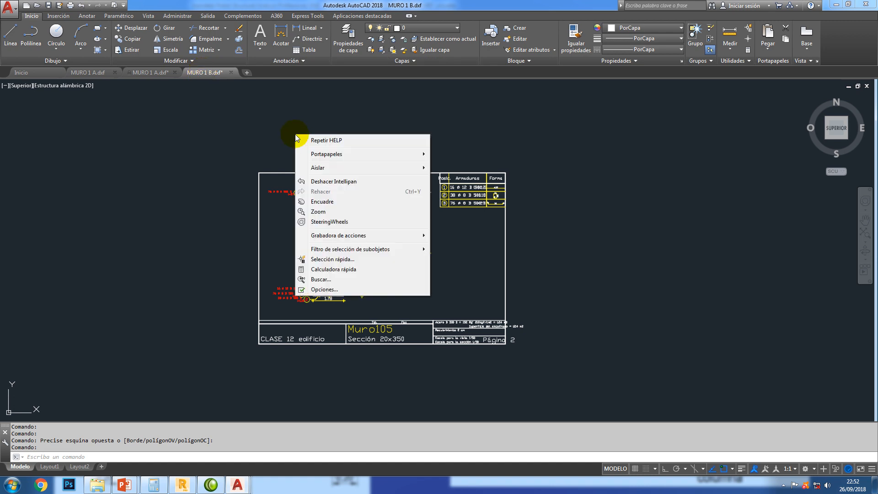
mouse_move(346, 157)
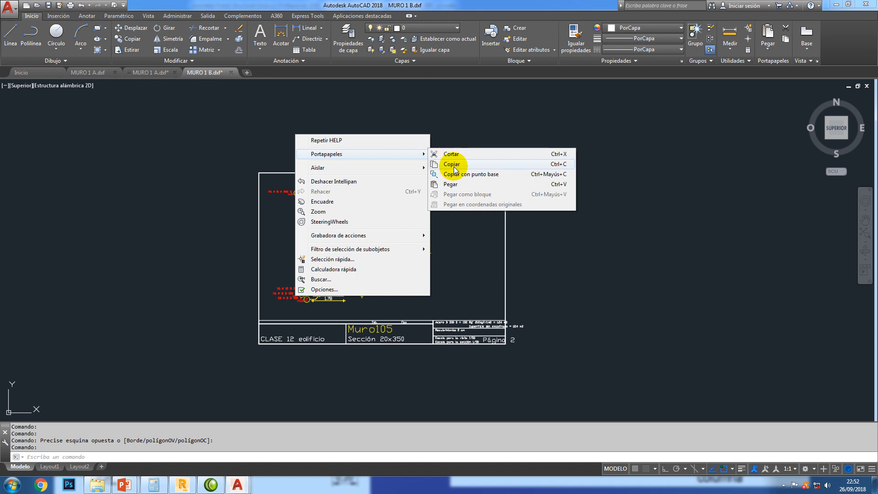
click(489, 174)
click(258, 172)
click(229, 142)
click(589, 381)
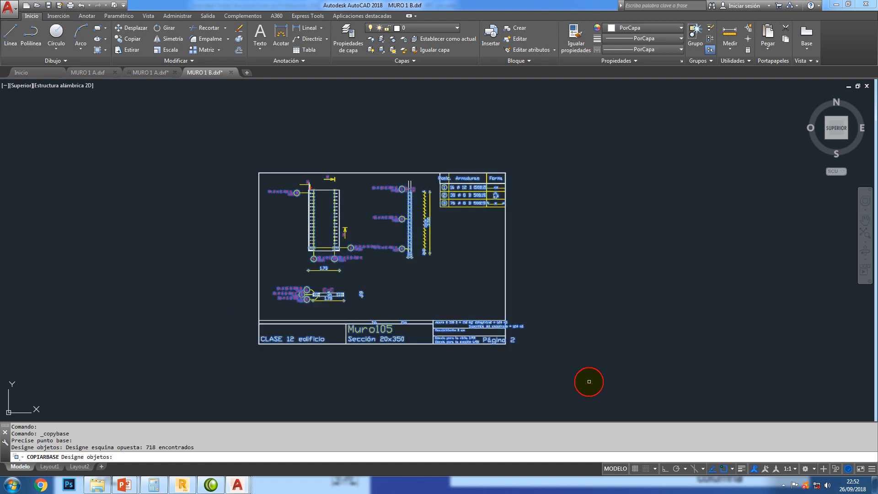
key(Return)
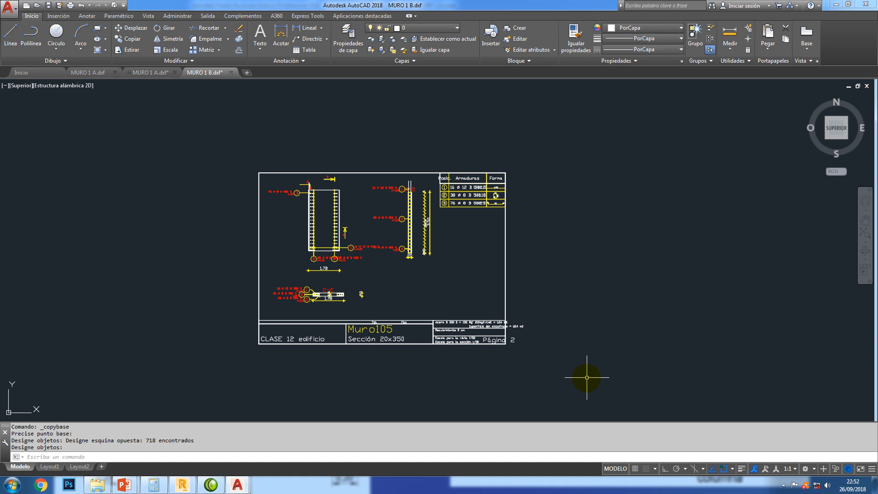
- Paste the copied sheet into the MURO 1 A drawing, to the right of the existing sheet and aligned with its upper edge
click(146, 73)
middle_drag(574, 324, 484, 342)
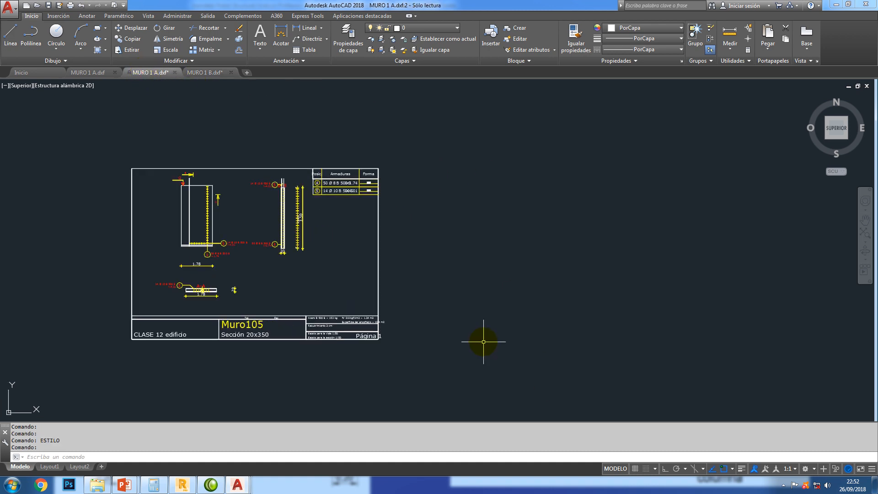
key(ctrl+v)
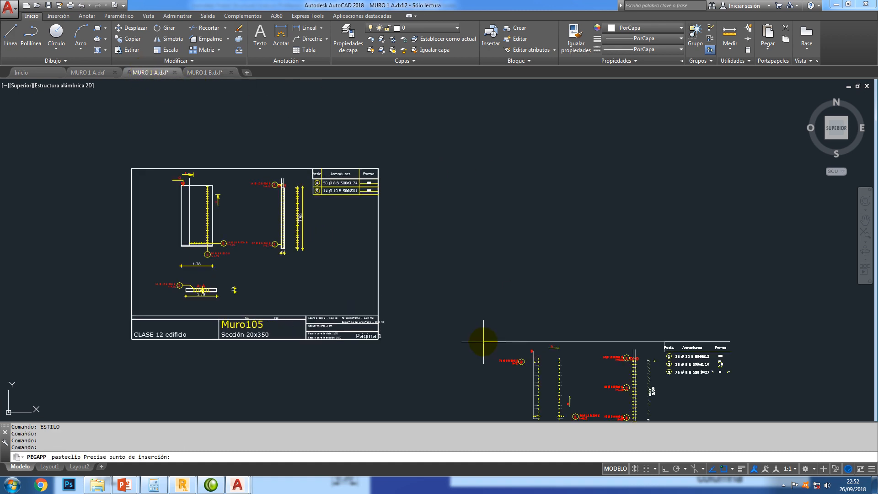
click(401, 169)
mouse_move(610, 384)
middle_down()
mouse_move(706, 372)
mouse_move(650, 377)
middle_up()
scroll(363, 254, up, 2)
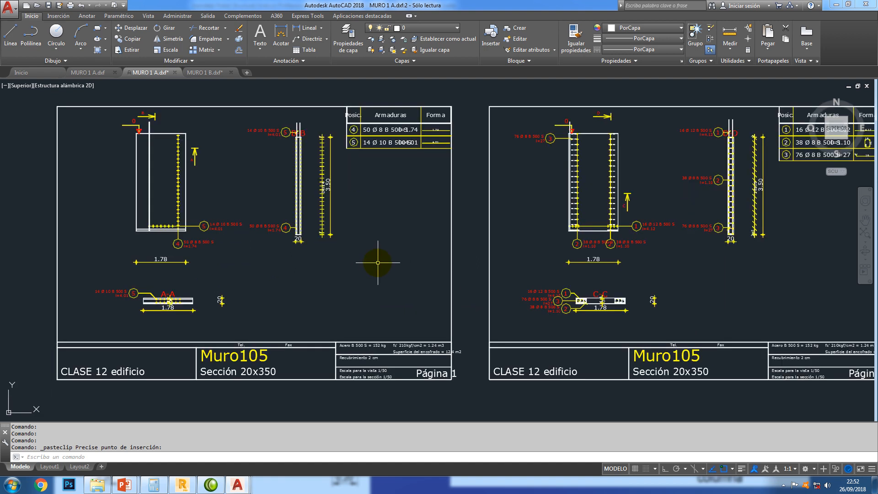
scroll(377, 262, down, 4)
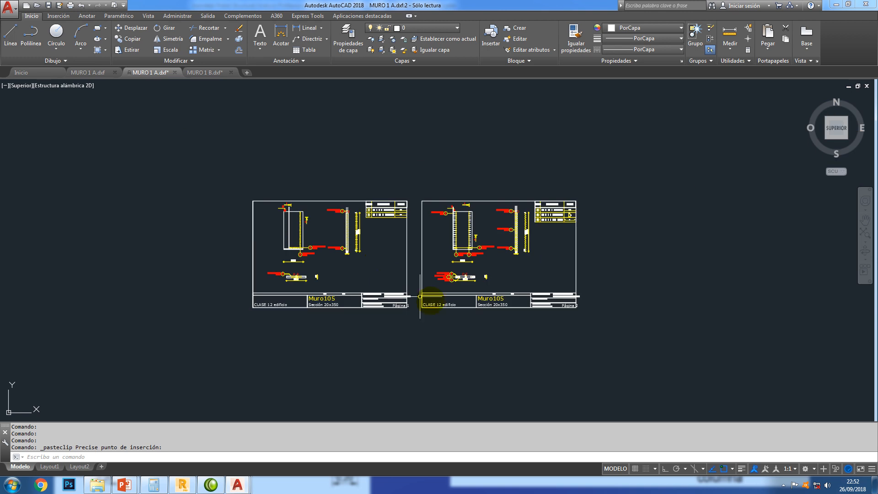
scroll(489, 270, up, 2)
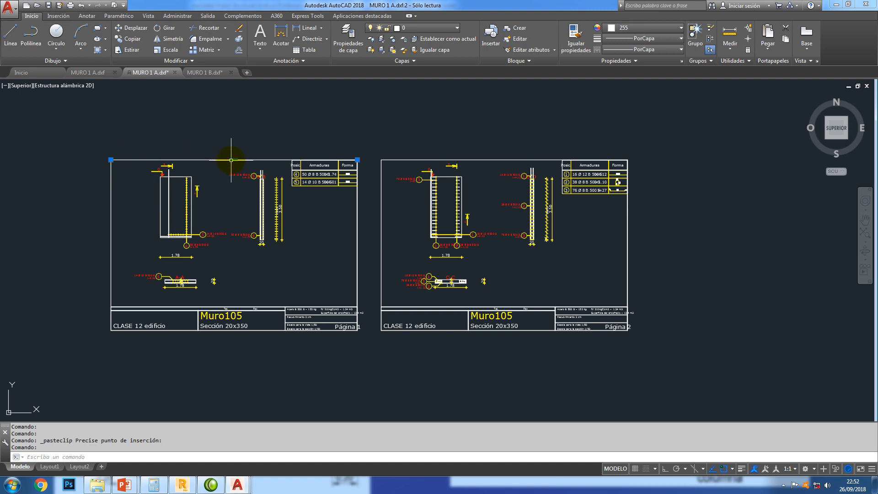
key(Escape)
key(Escape)
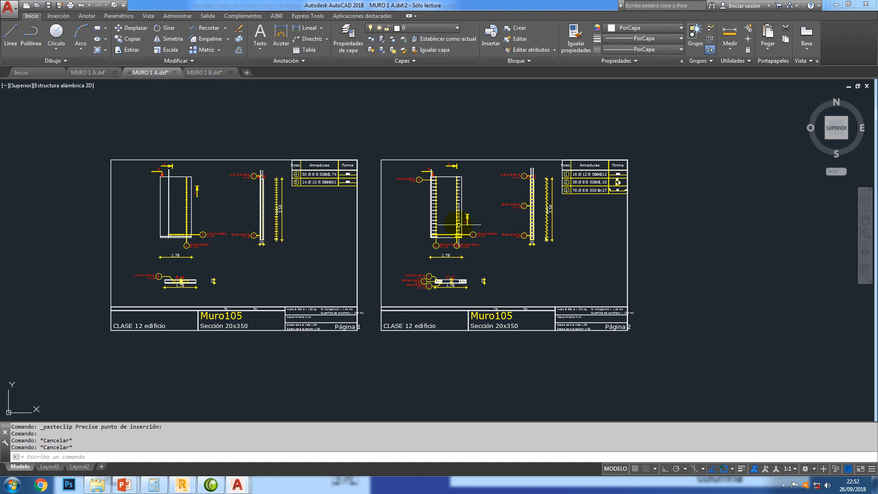
mouse_move(434, 235)
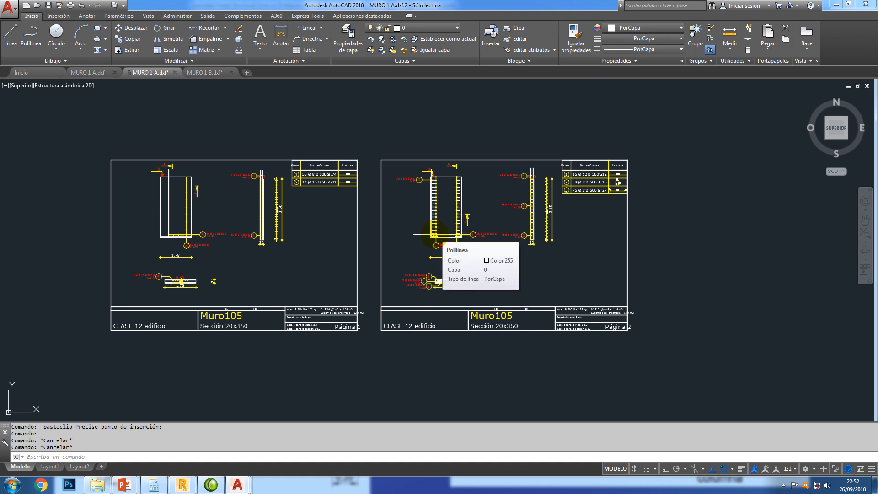
- Switch to the PowerPoint slide on GBDS 2017 reinforcement options to review the boundary reinforcement widths
key(alt+Tab)
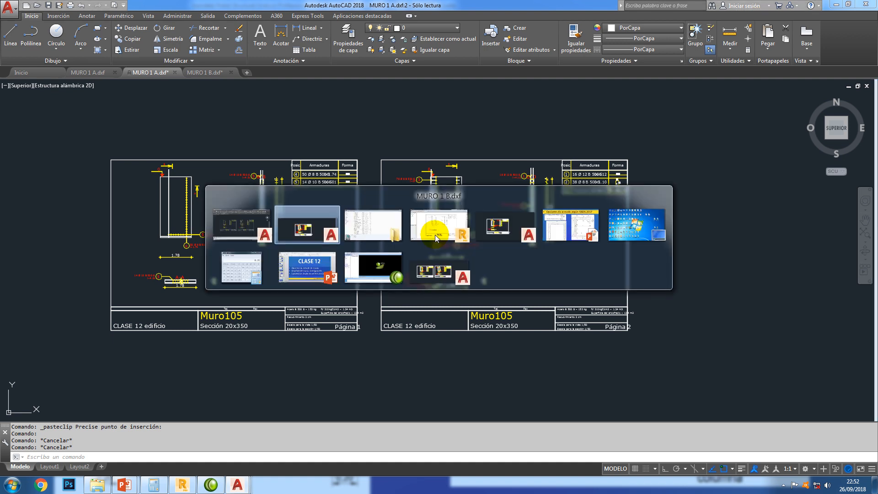
key(Tab)
key(Tab)
key(Tab)
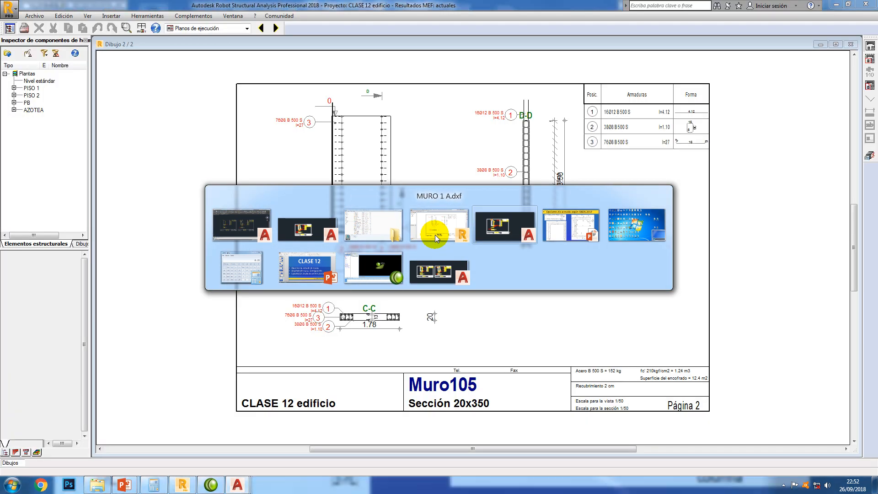
key(Tab)
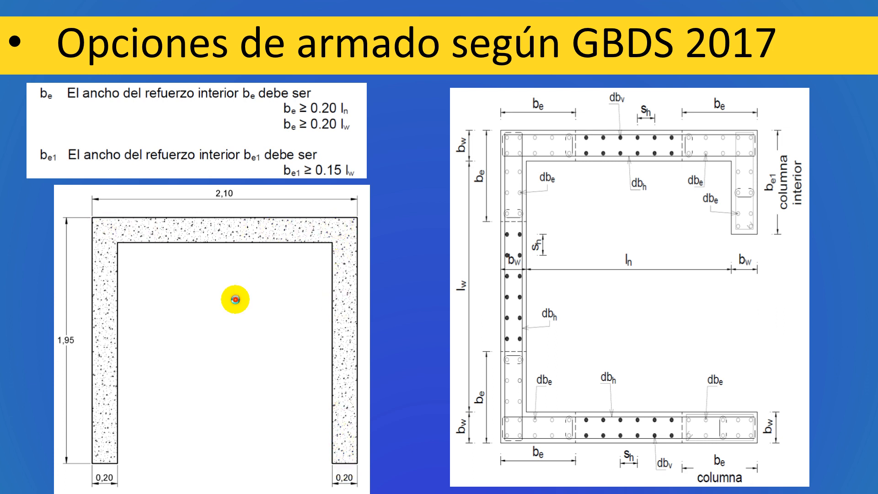
- Switch back to Robot Structural Analysis and return to the Geometría layout of the building model
key(alt+Tab)
key(alt+Tab)
key(alt+Tab)
key(alt+Tab)
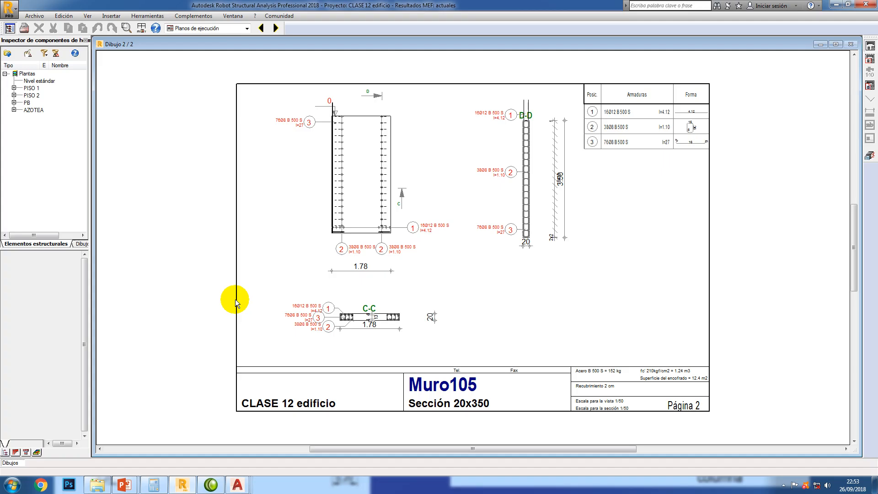
click(247, 28)
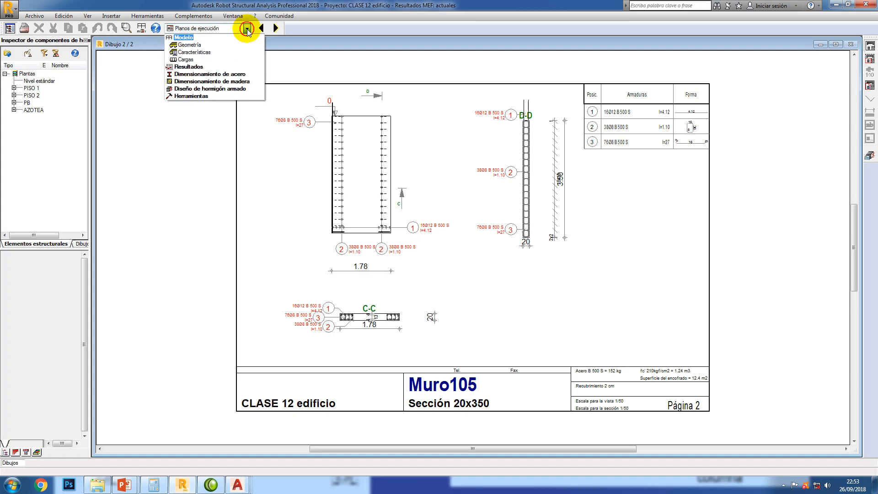
click(191, 46)
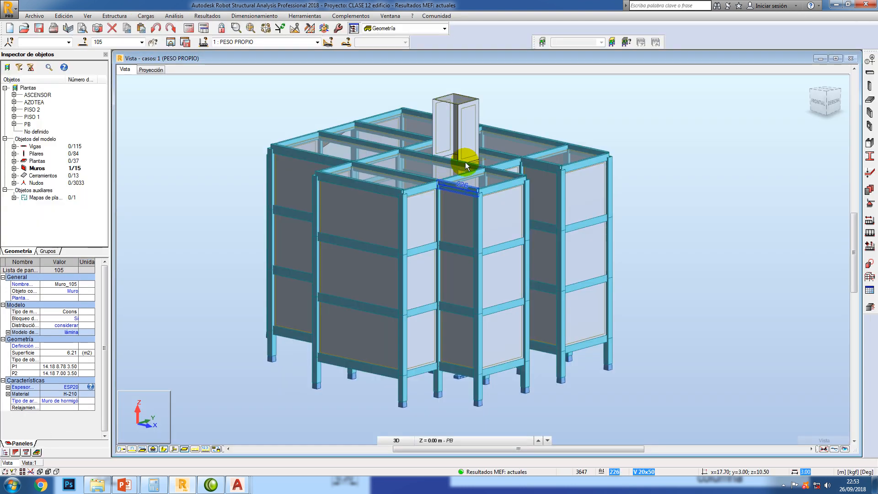
- Select all panels with the same thickness as the elevator shaft wall and isolate them in a separate view window
click(471, 113)
right_click(471, 114)
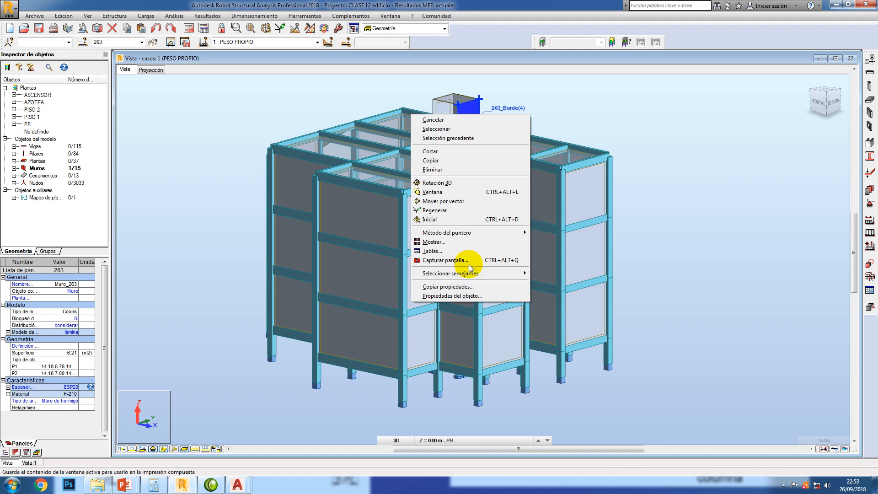
mouse_move(473, 274)
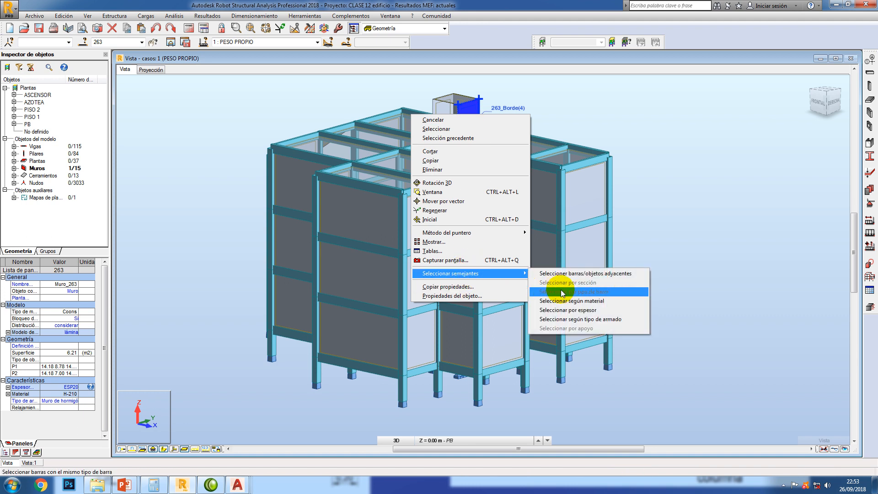
click(566, 311)
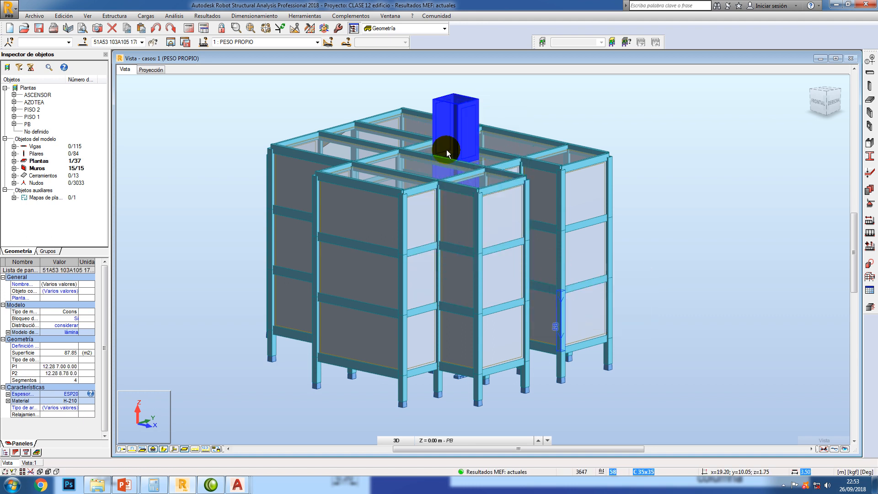
click(170, 46)
click(479, 267)
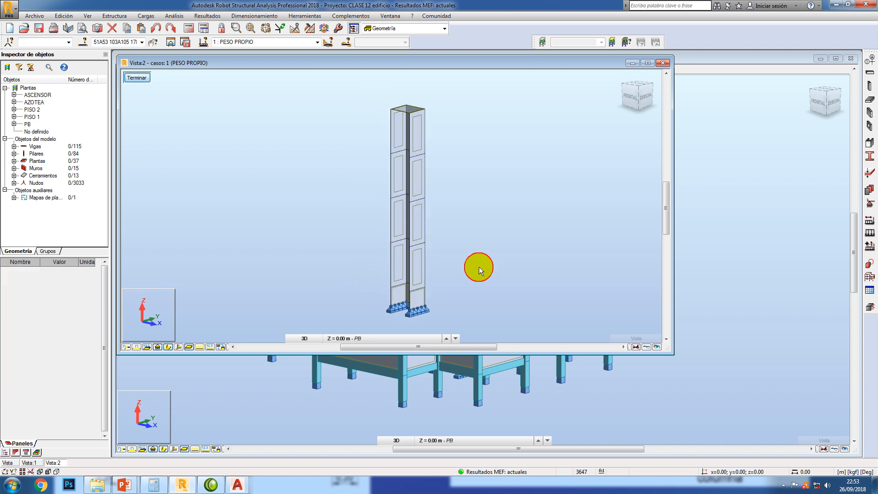
- Load the elevator core's ground-floor back wall (104) into the reinforced concrete wall design using the manual combinations
mouse_move(449, 288)
shift+middle_down()
mouse_move(509, 290)
mouse_move(437, 281)
shift+middle_up()
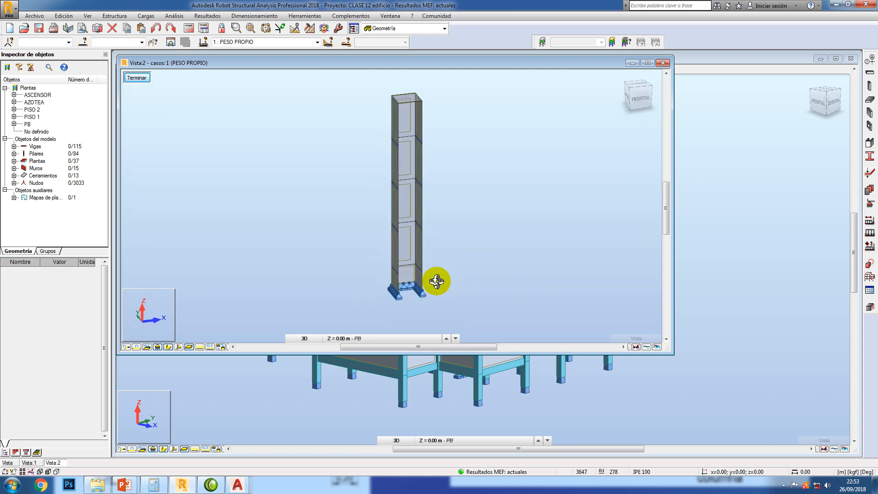
scroll(405, 248, up, 4)
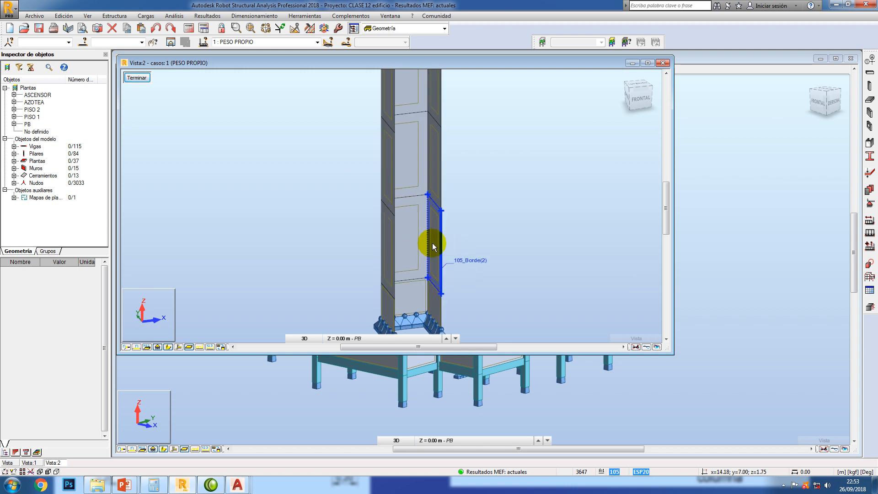
click(409, 234)
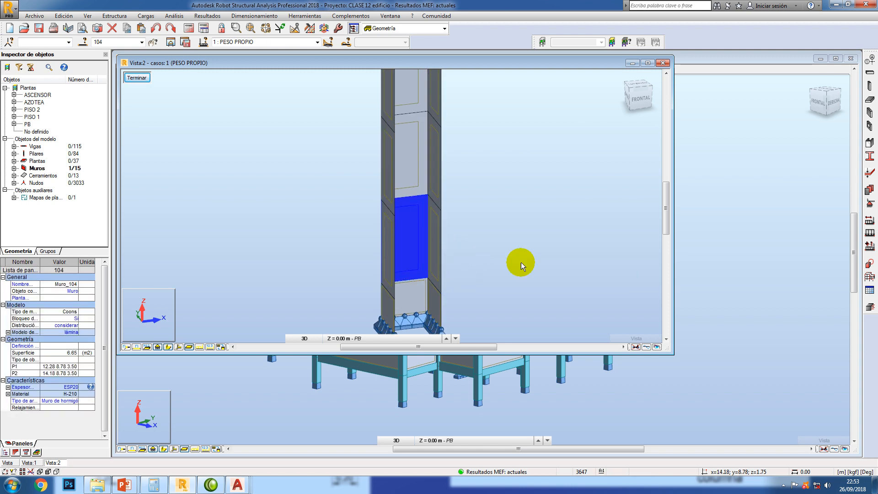
click(869, 309)
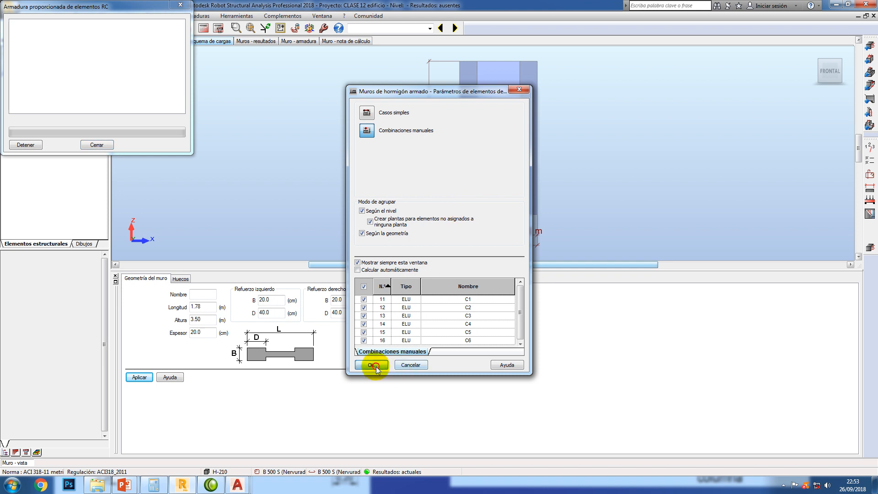
click(372, 365)
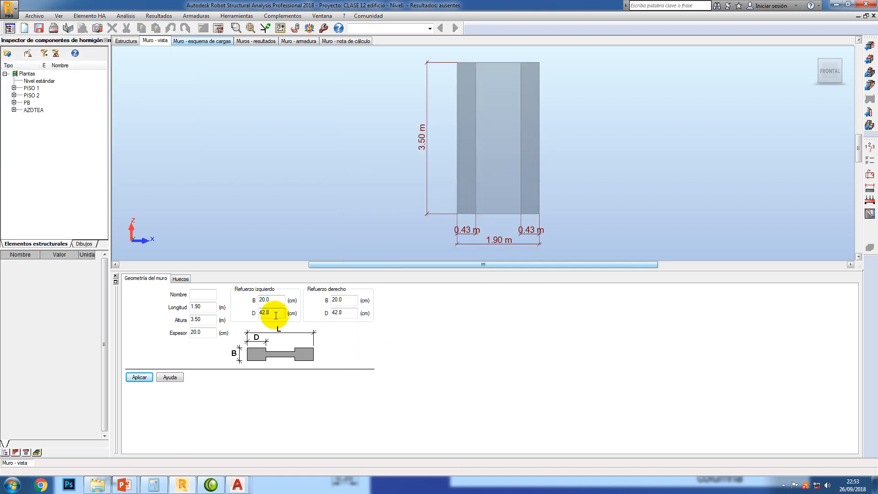
- Set the width D of both the left and right wall reinforcements to 40 cm and apply the geometry
drag(270, 314, 242, 320)
text(40)
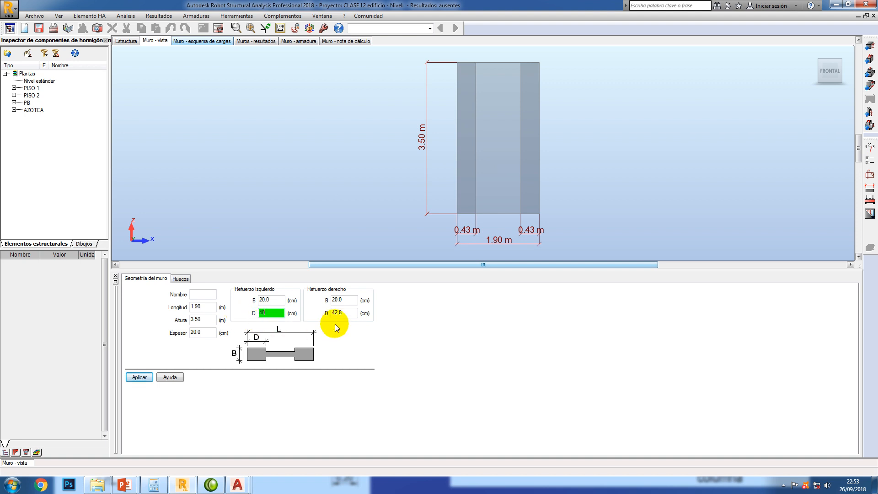
drag(355, 313, 328, 320)
text(40)
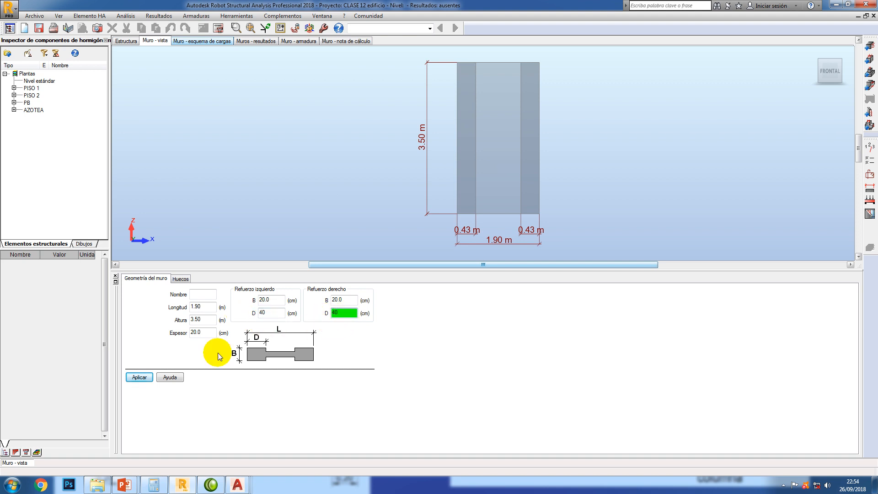
click(138, 378)
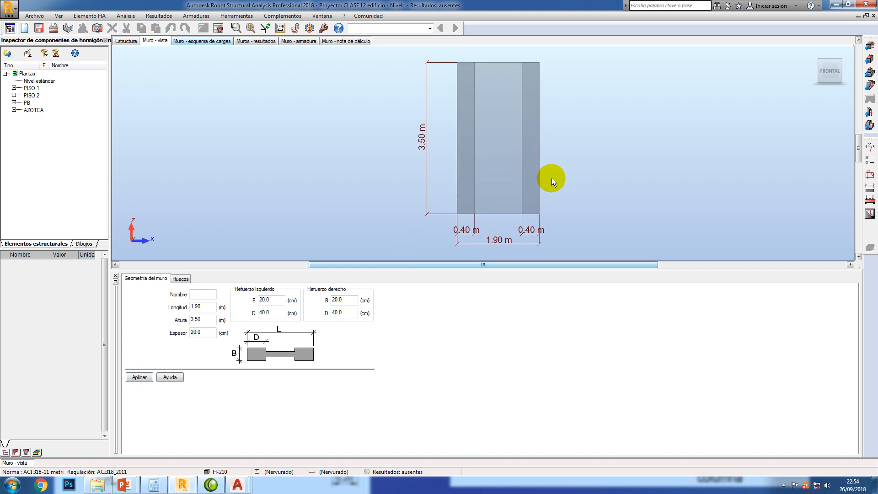
- Load the saved COLUMNAS set in the wall's level parameters and apply it
click(868, 147)
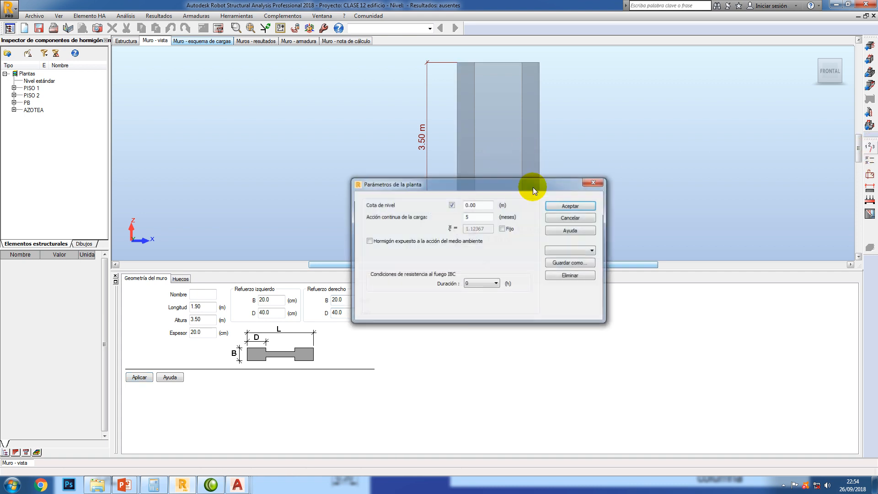
click(564, 250)
click(564, 257)
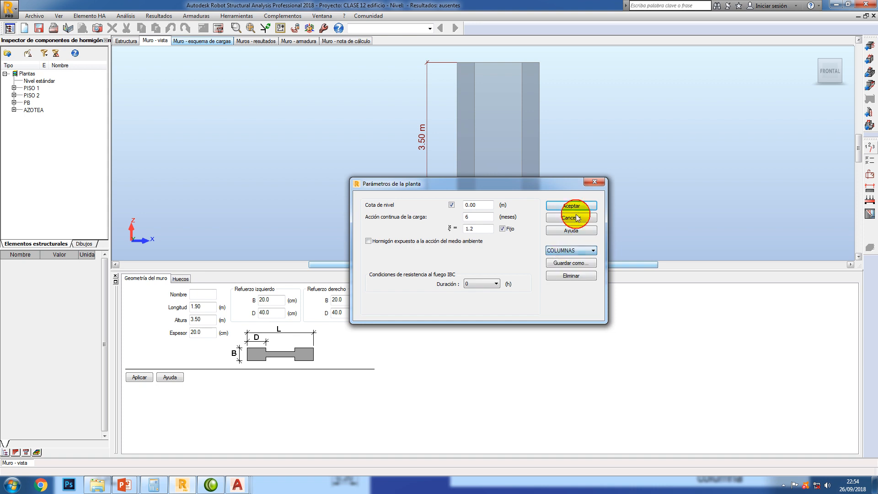
click(572, 205)
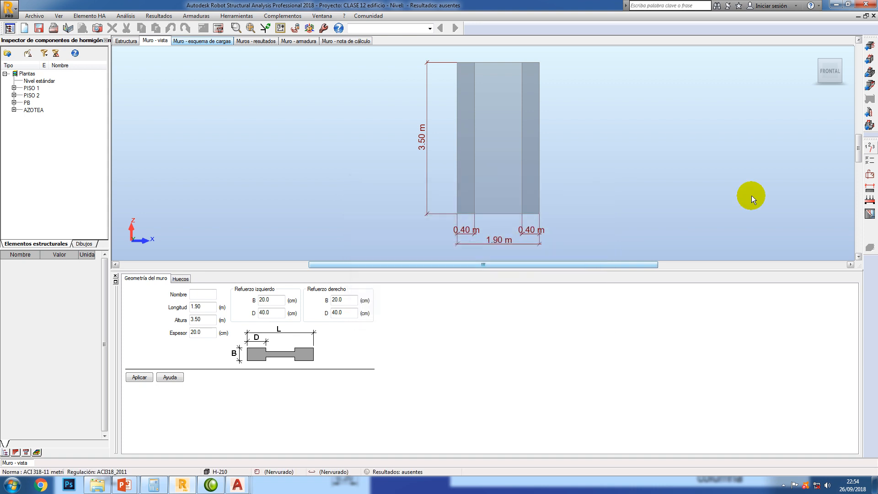
- Apply calculation options with B 500 S steel for both bar types, and apply the wall's reinforcement parameters
click(871, 161)
click(530, 170)
click(548, 125)
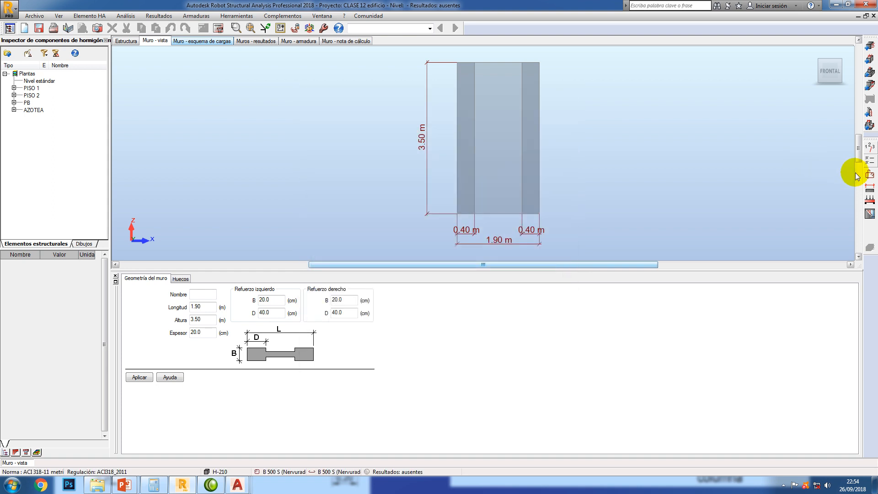
click(868, 174)
click(530, 202)
click(541, 149)
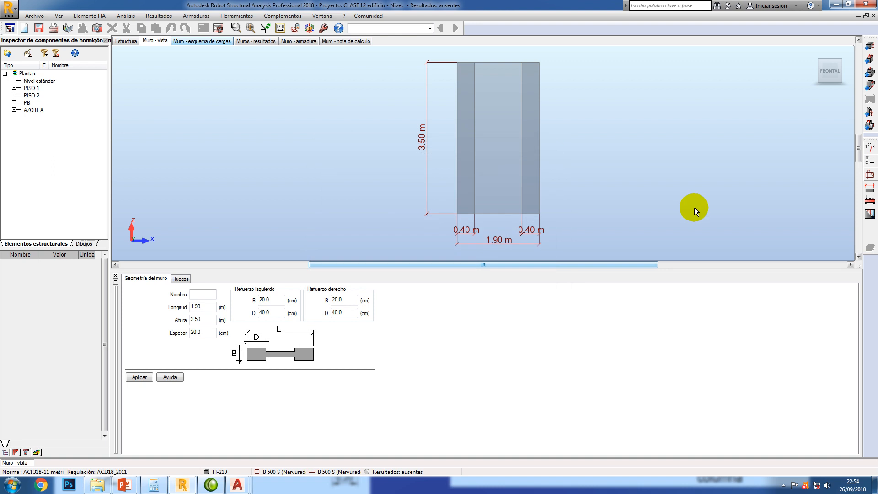
- Calculate the reinforcement of wall 104 and open its reinforcement layout
click(218, 28)
click(463, 286)
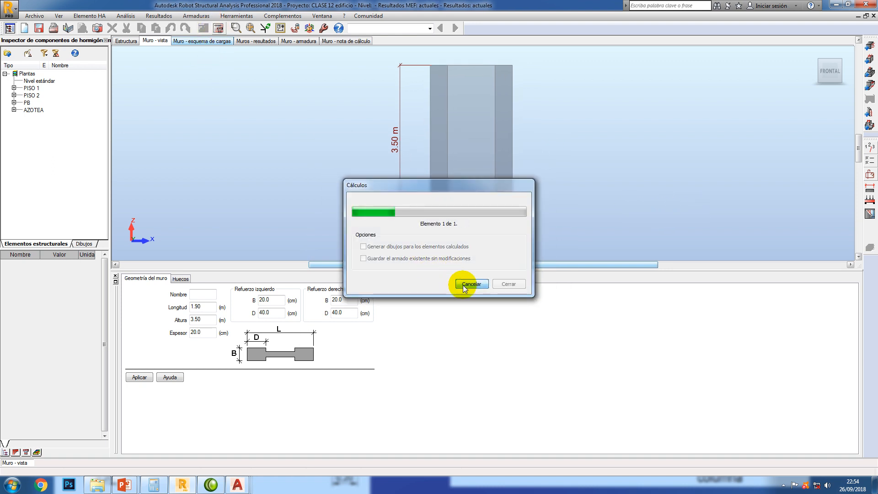
click(293, 41)
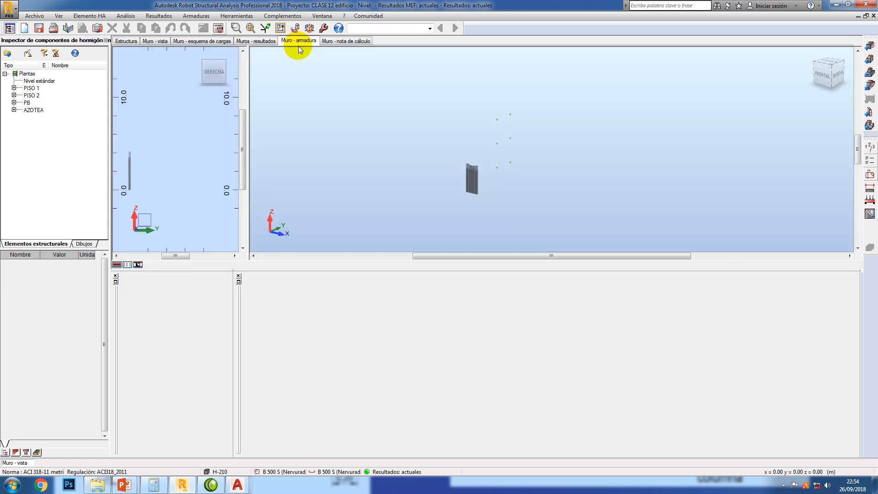
- Examine the wall's edge, vertical and horizontal bars in the 3D model, highlighting the main horizontal bars
scroll(489, 156, up, 5)
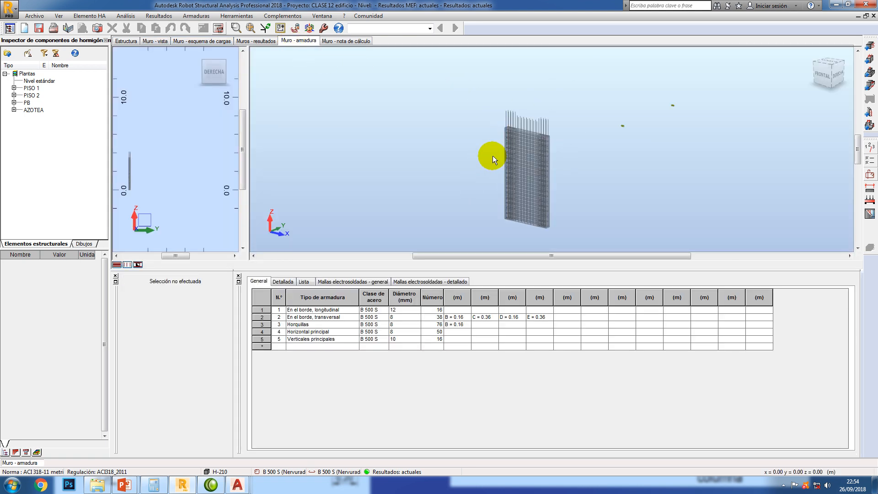
scroll(622, 96, up, 3)
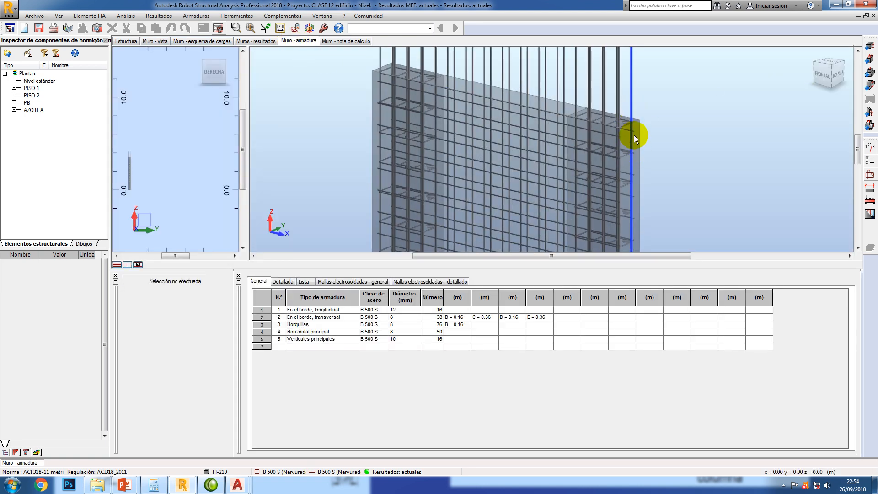
scroll(667, 141, up, 2)
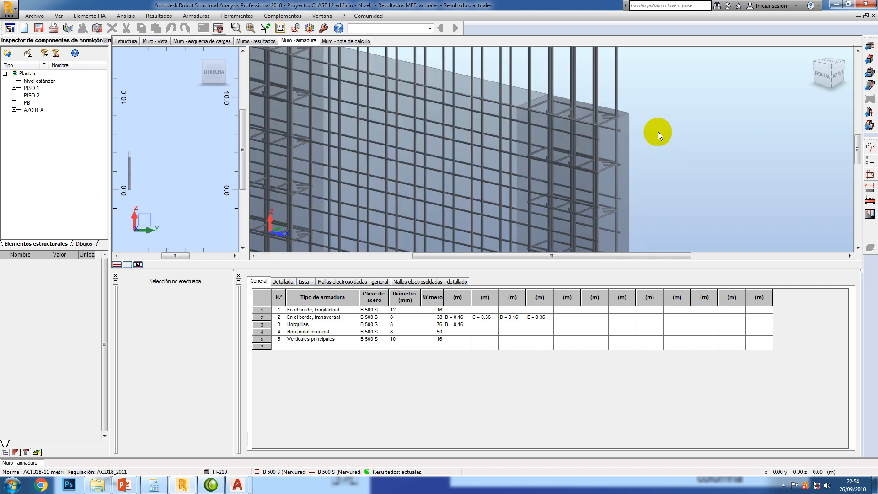
scroll(657, 132, down, 3)
scroll(658, 132, down, 4)
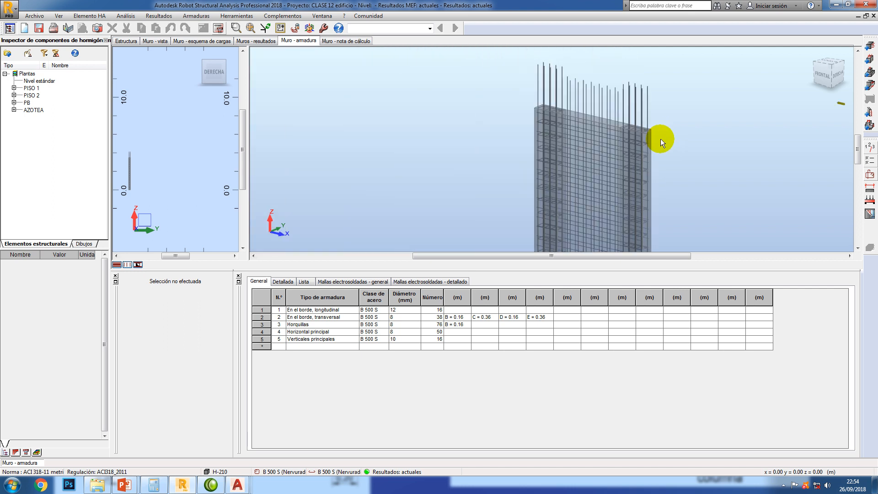
middle_drag(689, 193, 608, 161)
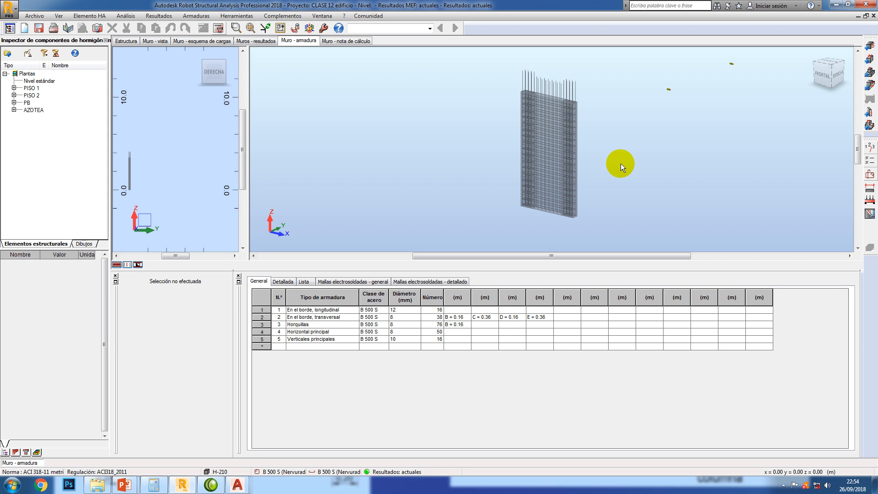
scroll(549, 78, up, 4)
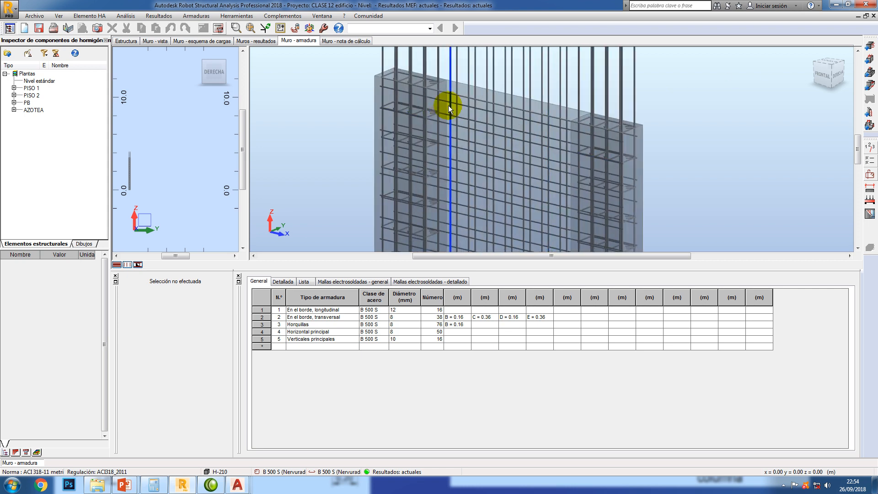
click(463, 96)
click(472, 121)
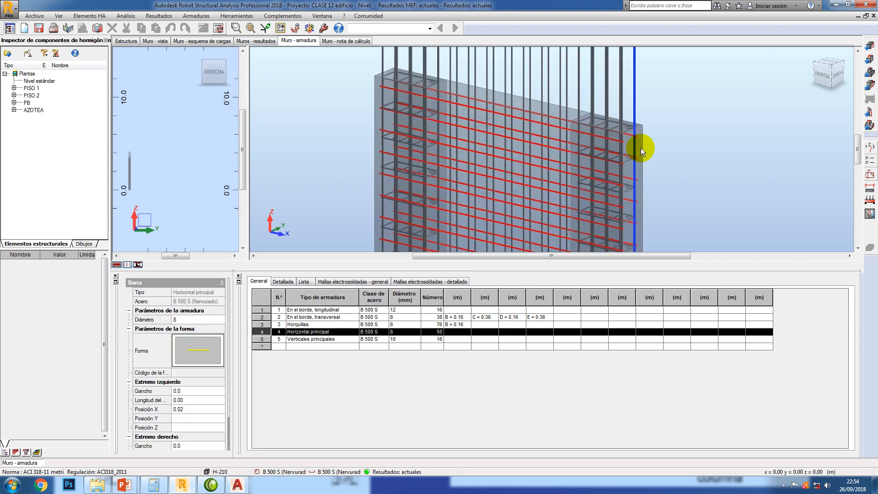
middle_drag(673, 153, 643, 156)
scroll(641, 155, down, 6)
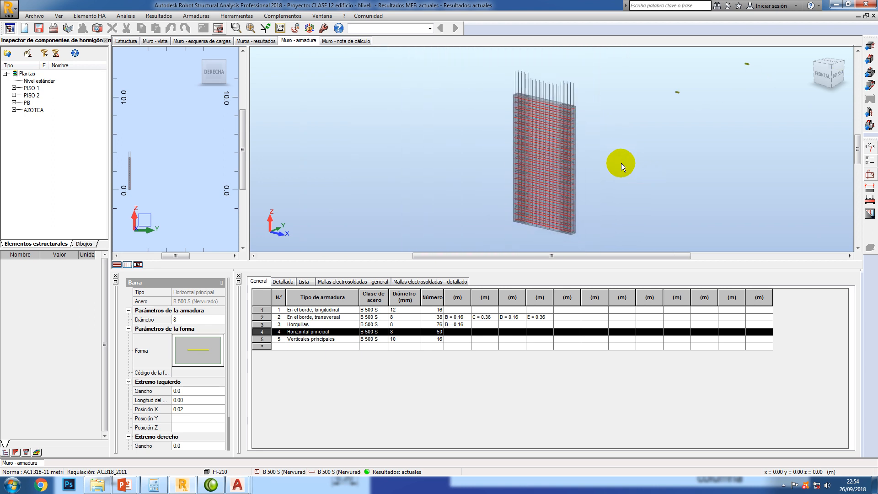
- Generate the drawings of wall 104 and save sheet 1 as the DXF file MURO 1 C
click(868, 212)
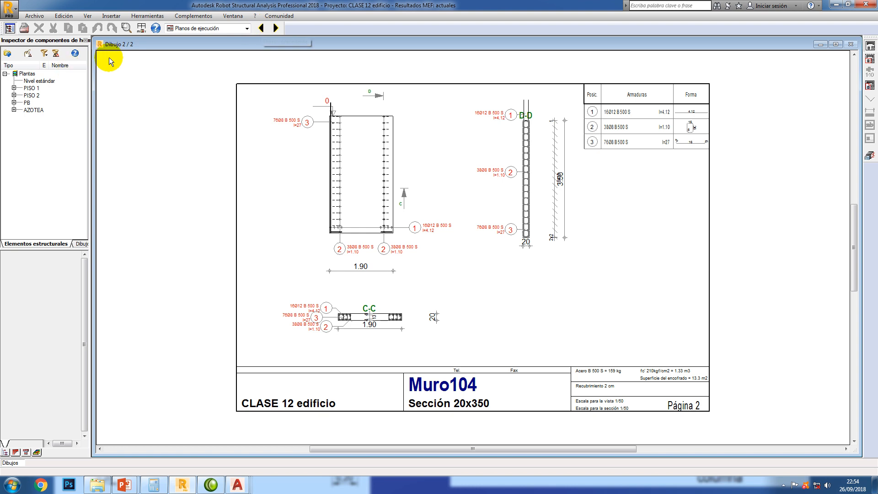
click(258, 29)
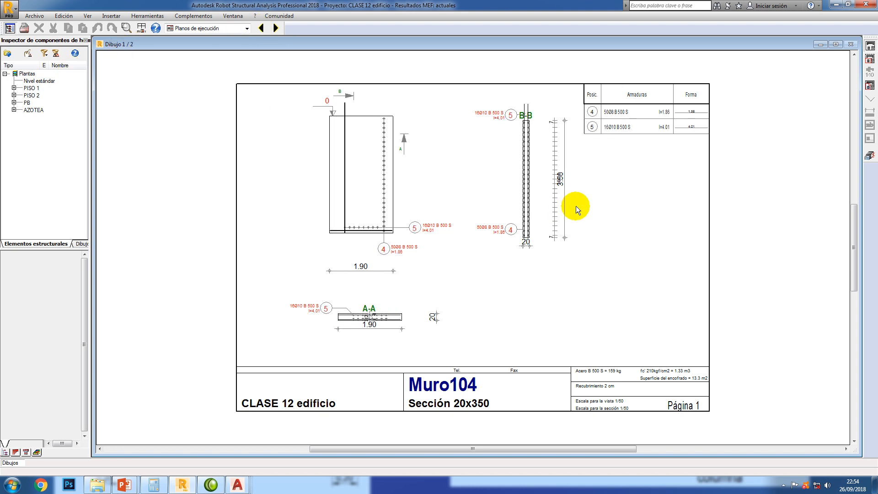
click(34, 15)
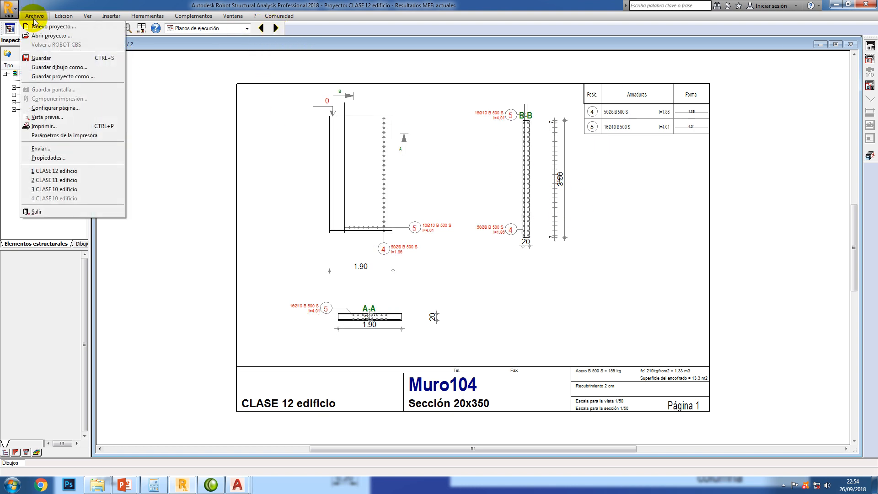
click(59, 67)
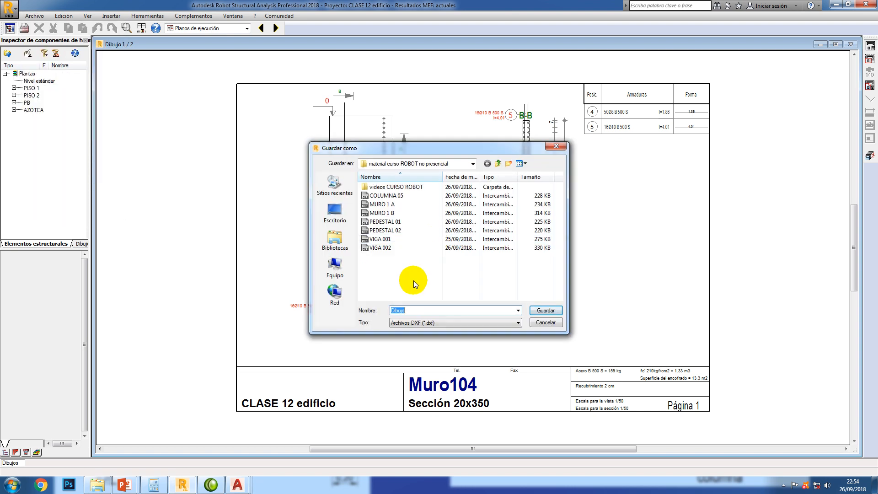
text(MURO)
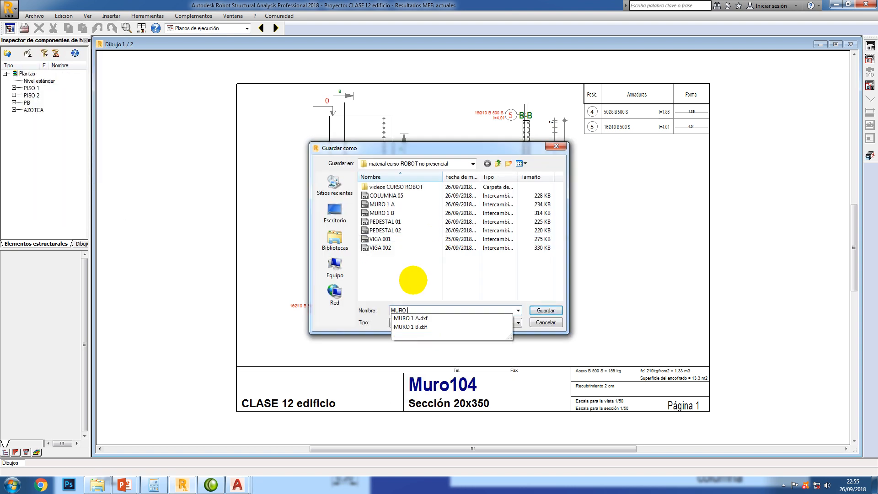
text( 1 C)
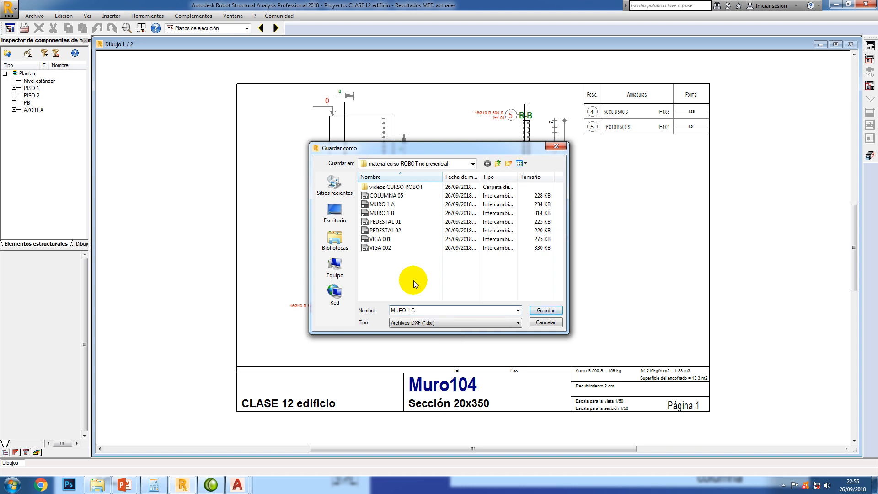
click(547, 310)
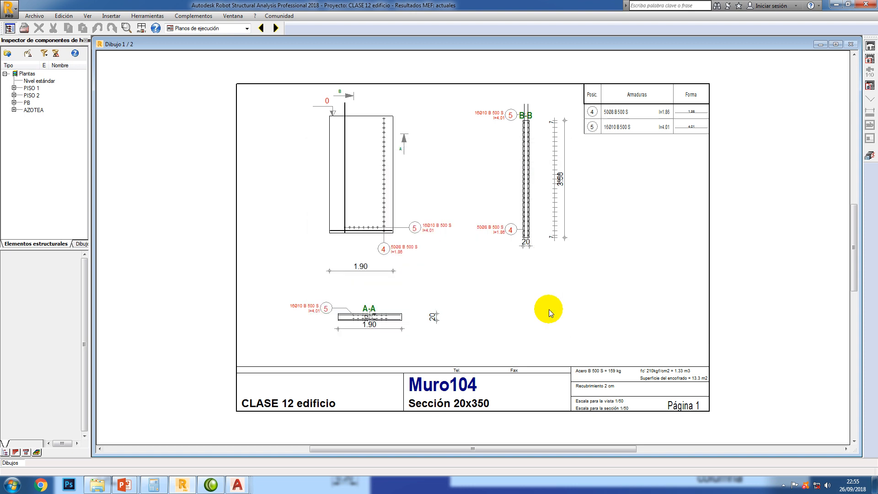
- Save sheet 2 of the wall 104 drawings as the DXF file MURO 1 D
click(34, 16)
click(56, 67)
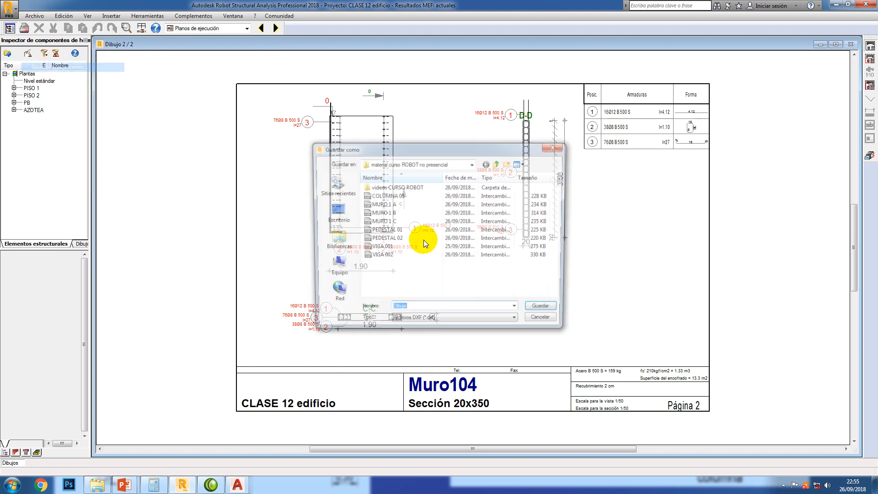
text(MUR)
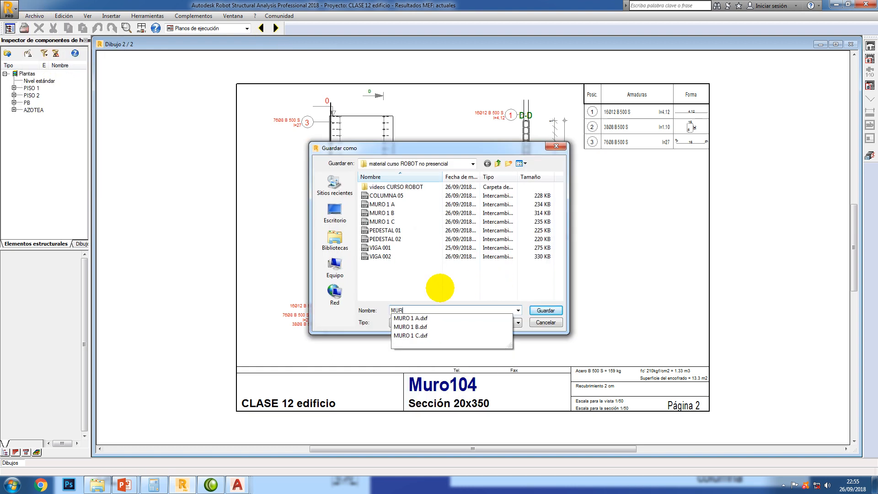
text(O 1 D)
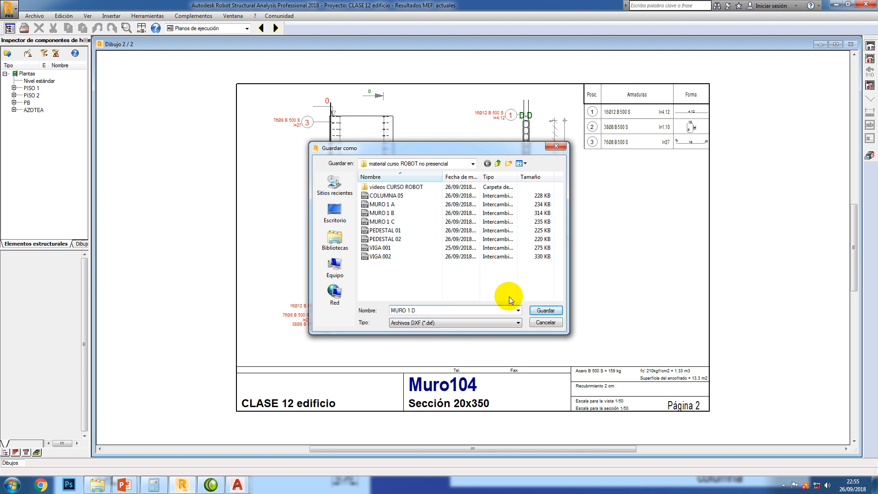
click(542, 310)
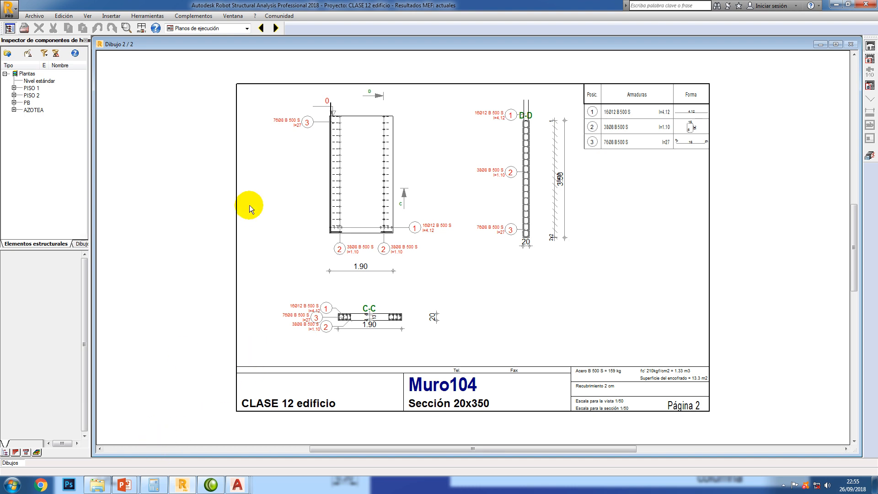
- Return from the drawings to the wall's reinforcement layout and clear the bar selection
click(870, 155)
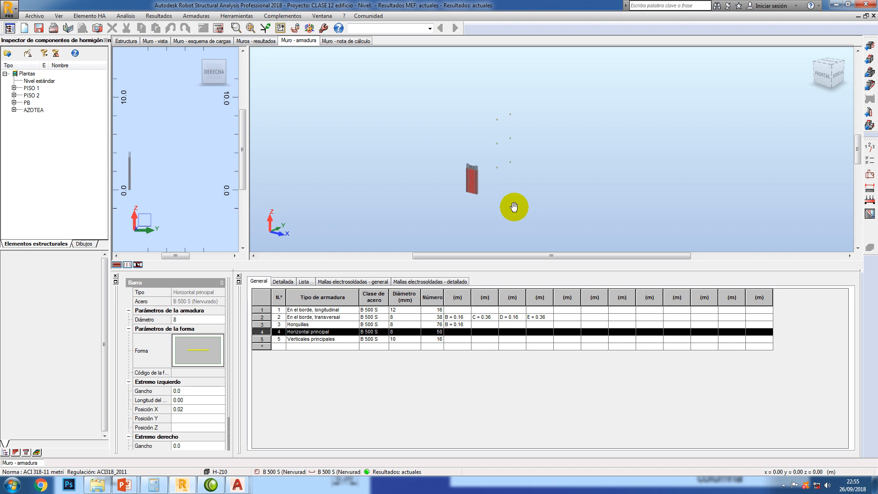
scroll(467, 161, up, 5)
click(496, 194)
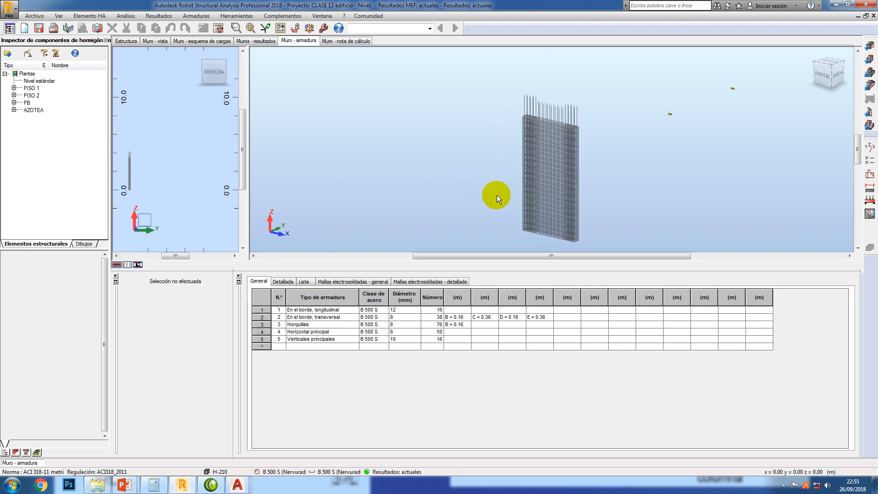
- Open the MURO 1 C and MURO 1 D DXF files from the course folder in AutoCAD
click(96, 484)
double_click(180, 316)
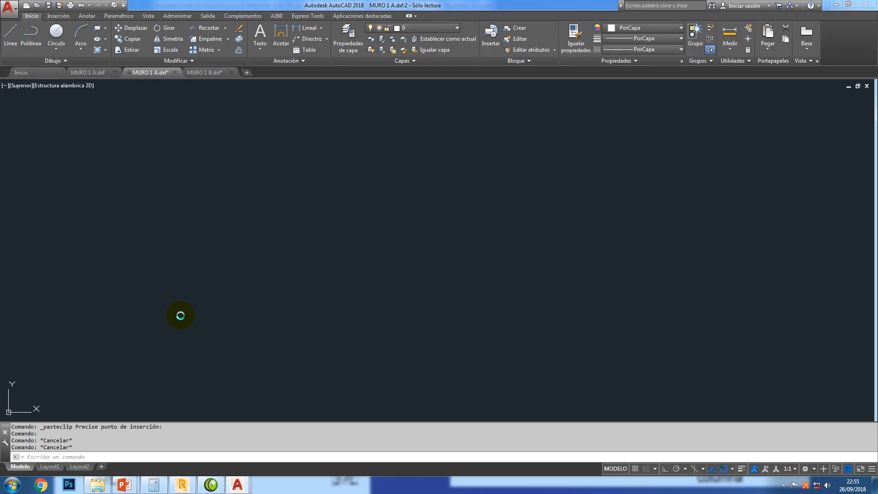
middle_drag(362, 245, 429, 241)
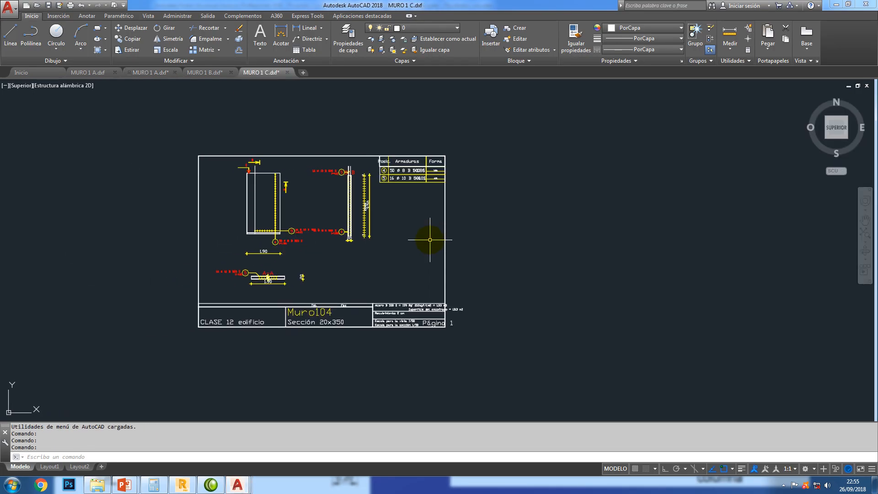
click(97, 484)
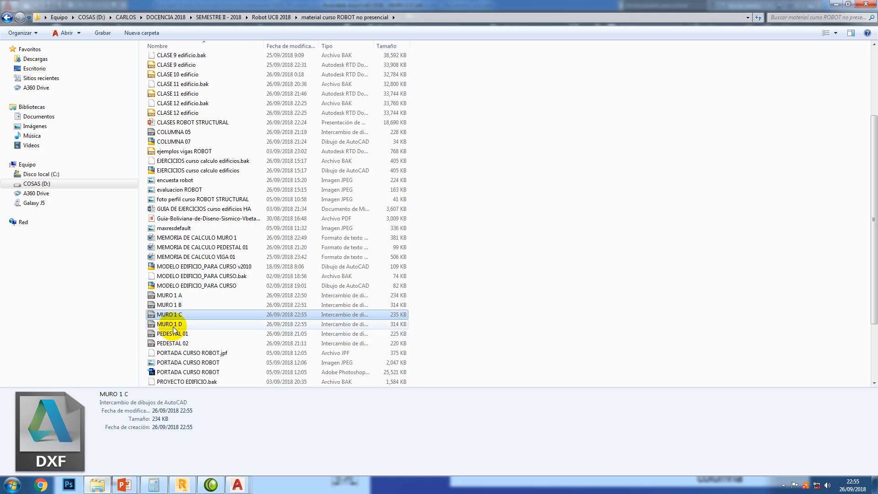
double_click(173, 324)
mouse_move(275, 275)
middle_down()
mouse_move(340, 267)
mouse_move(343, 259)
middle_up()
- Copy the whole MURO 1 C sheet to the clipboard, using the frame's upper-left corner as base point
click(264, 73)
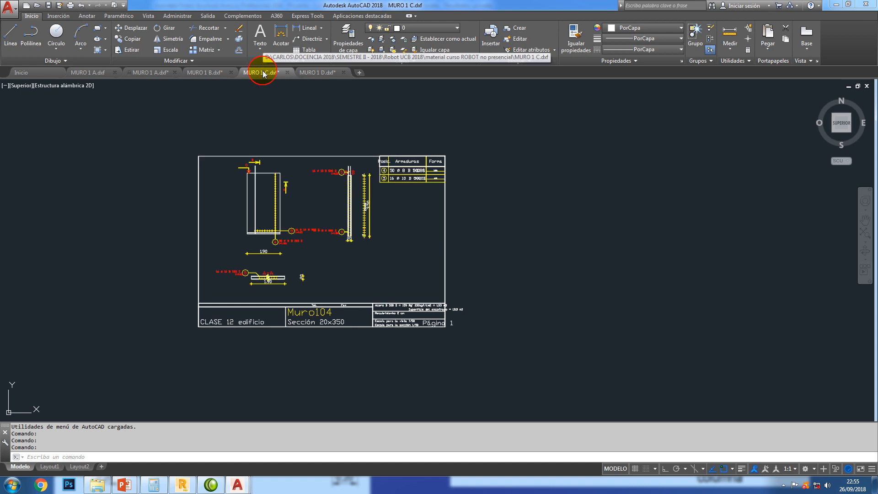
right_click(163, 134)
mouse_move(194, 156)
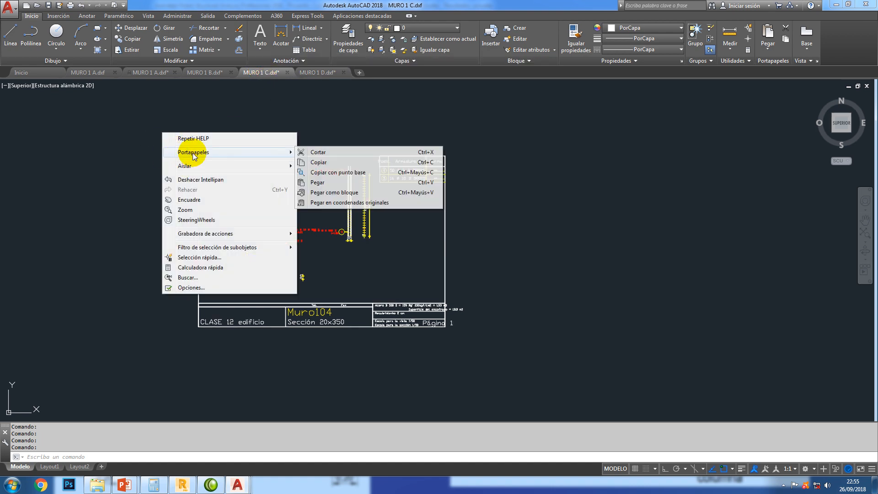
click(315, 172)
click(198, 156)
click(176, 139)
click(548, 358)
key(Return)
key(Return)
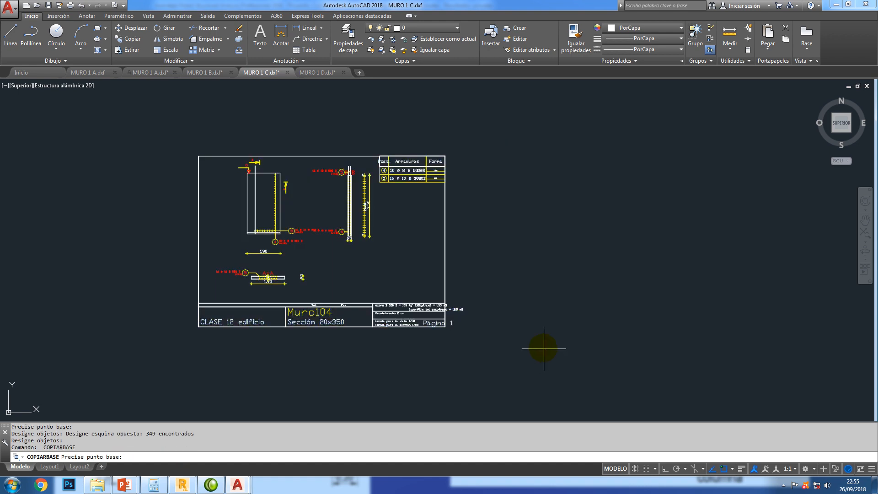
mouse_move(147, 72)
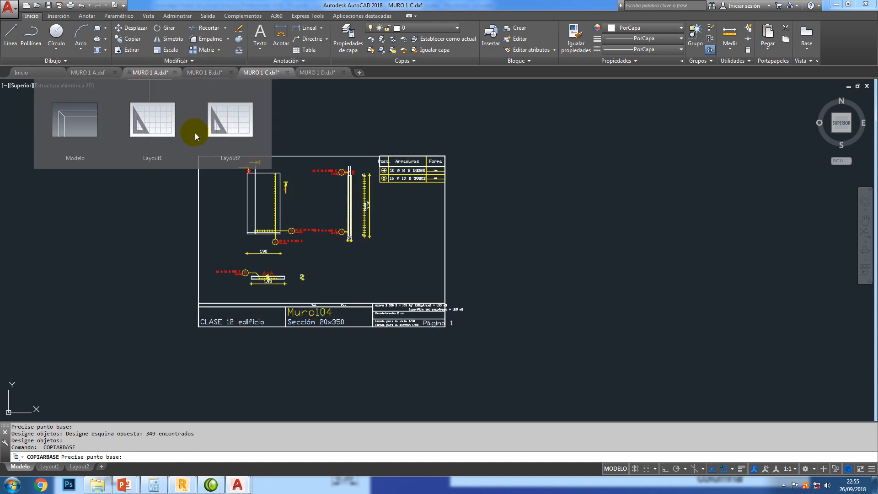
- Paste the copied MURO 1 C sheet into the combined MURO 1 A drawing, beside the second Muro105 sheet and aligned with its upper edge
key(Escape)
key(Escape)
click(147, 73)
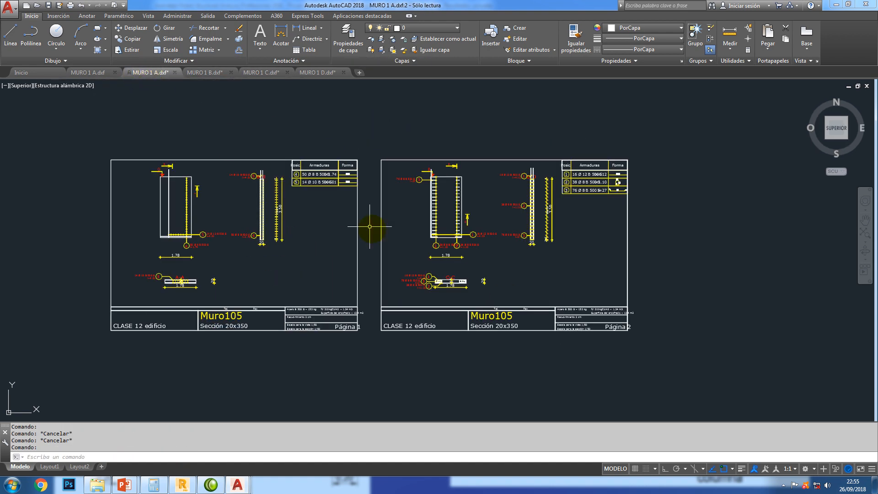
middle_drag(646, 293, 610, 300)
key(ctrl+v)
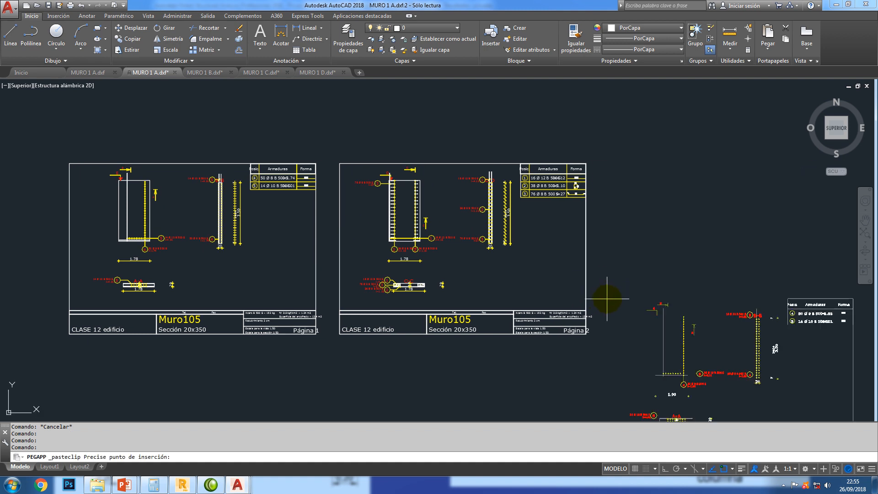
click(603, 163)
mouse_move(744, 303)
middle_down()
mouse_move(686, 300)
mouse_move(670, 287)
middle_up()
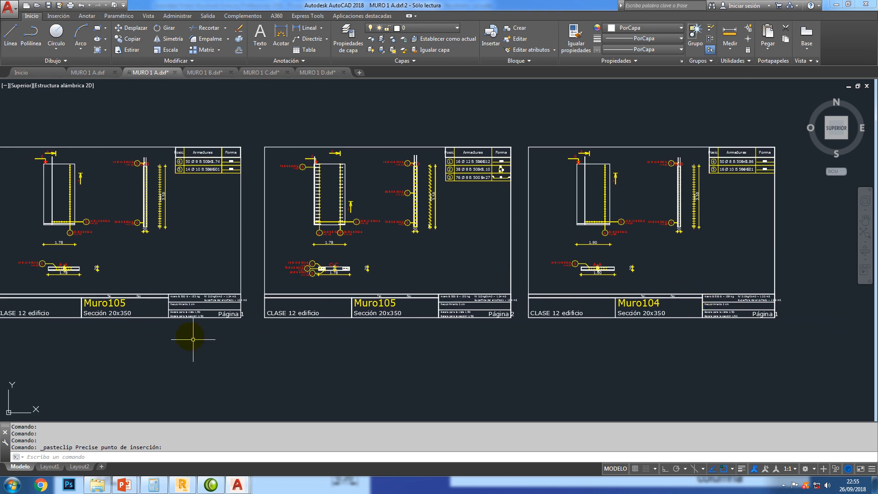
- Change the title of the first Muro105 sheet to Muro 1A
double_click(113, 306)
click(111, 307)
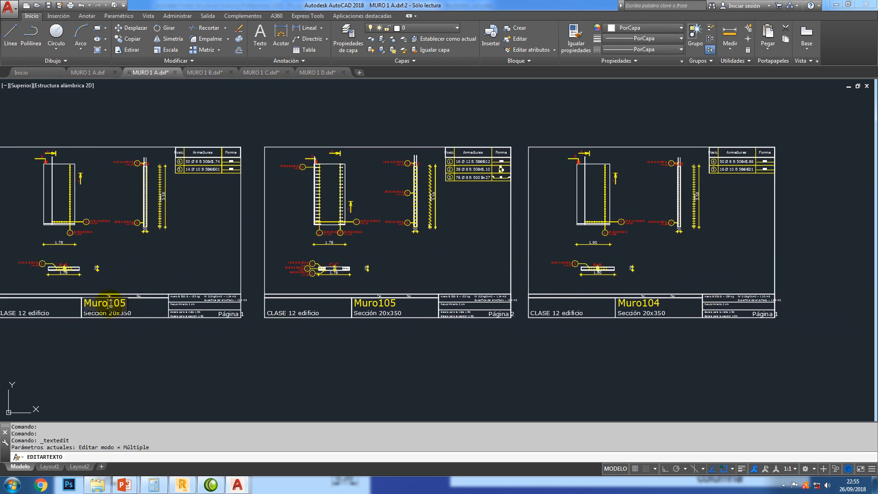
drag(112, 303, 143, 304)
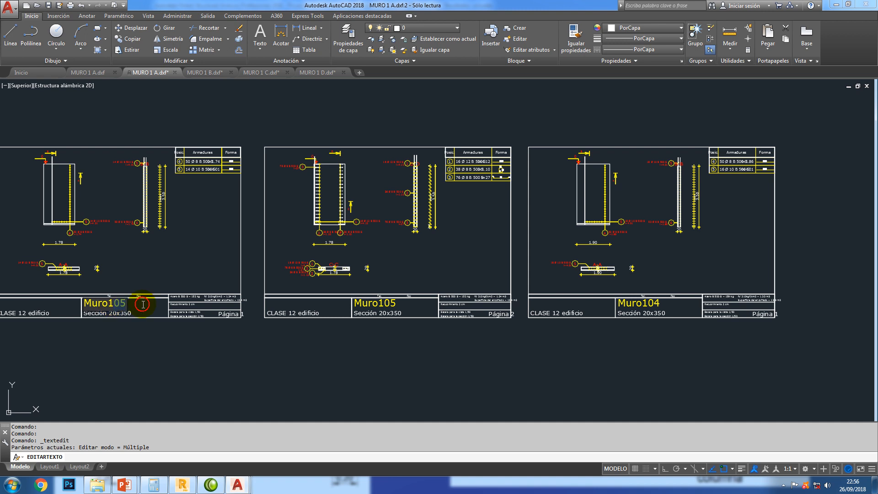
key(BackSpace)
key(BackSpace)
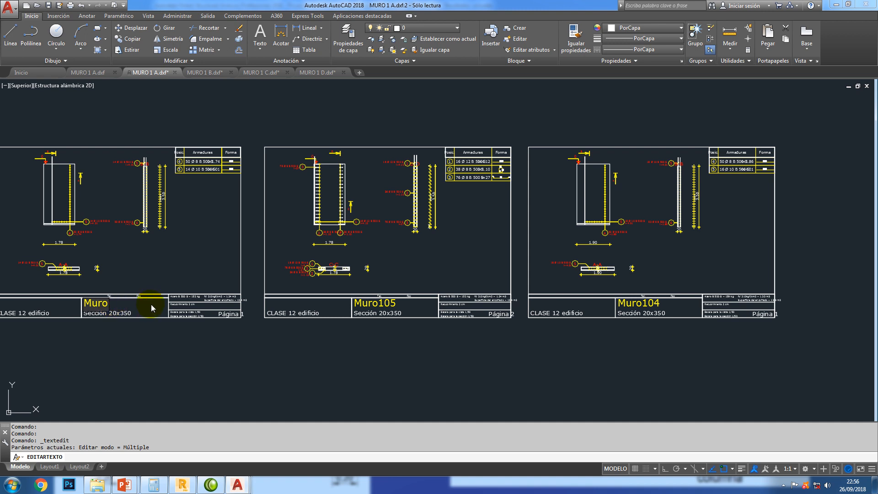
text(1A)
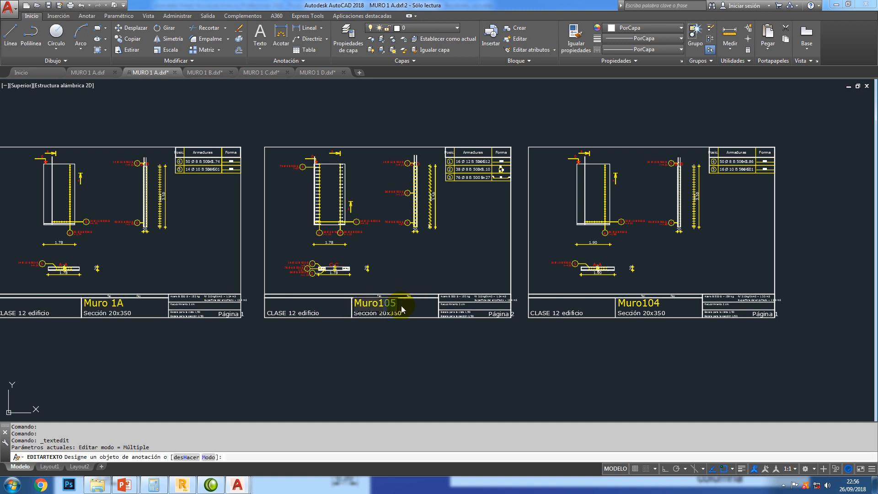
- Retitle the second Muro105 sheet as Muro1B and the pasted Muro104 sheet as Muro1C, ending the text editing
click(655, 309)
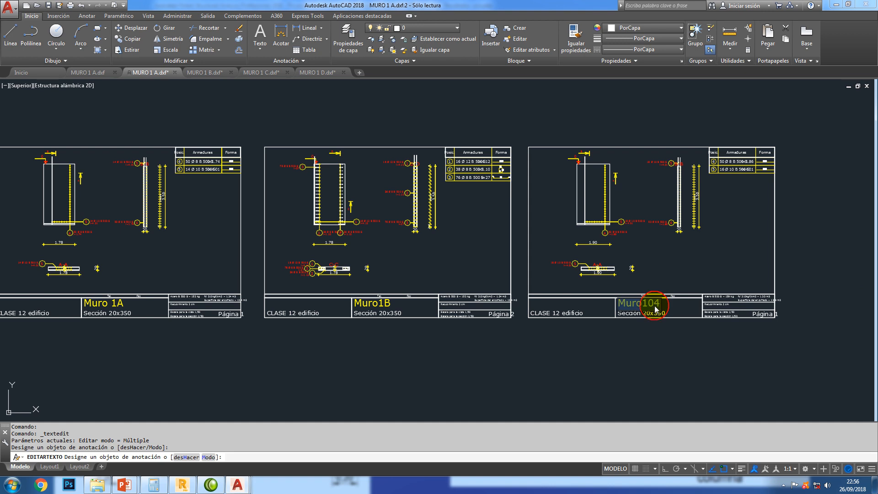
drag(650, 306, 671, 311)
click(670, 353)
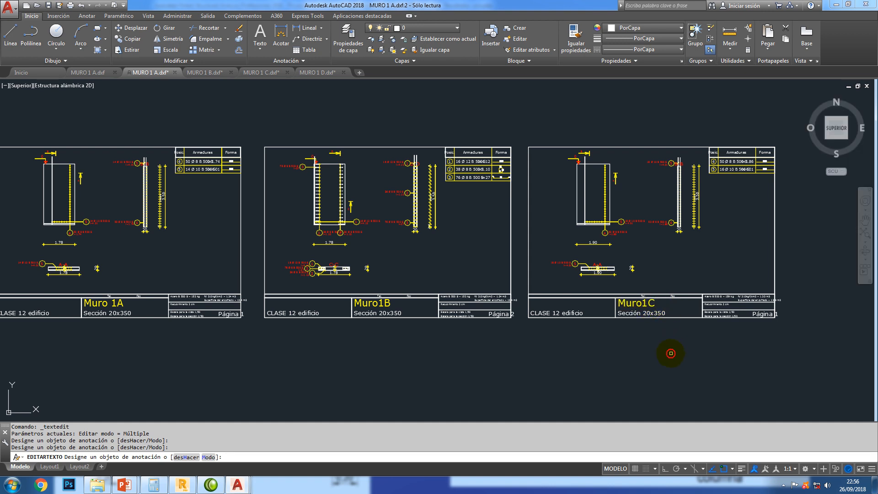
key(Return)
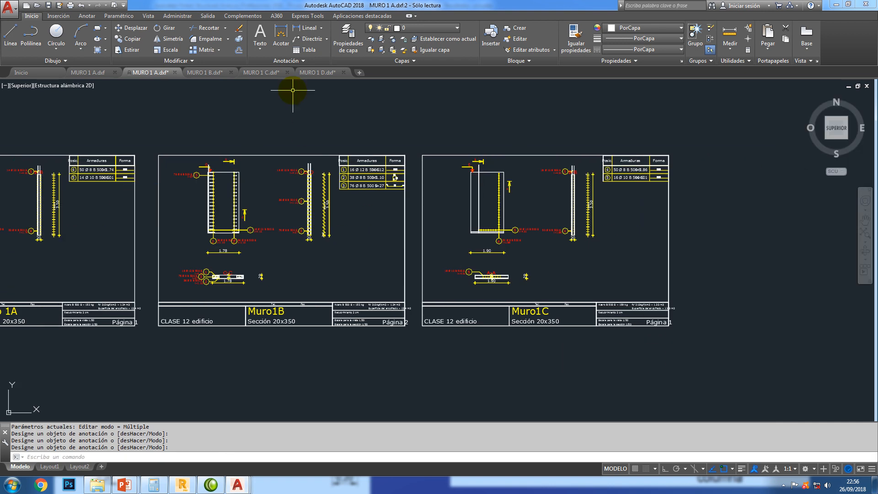
- Copy the whole MURO 1 D sheet to the clipboard with the frame's upper-left corner as base point
click(323, 73)
right_click(281, 116)
mouse_move(320, 136)
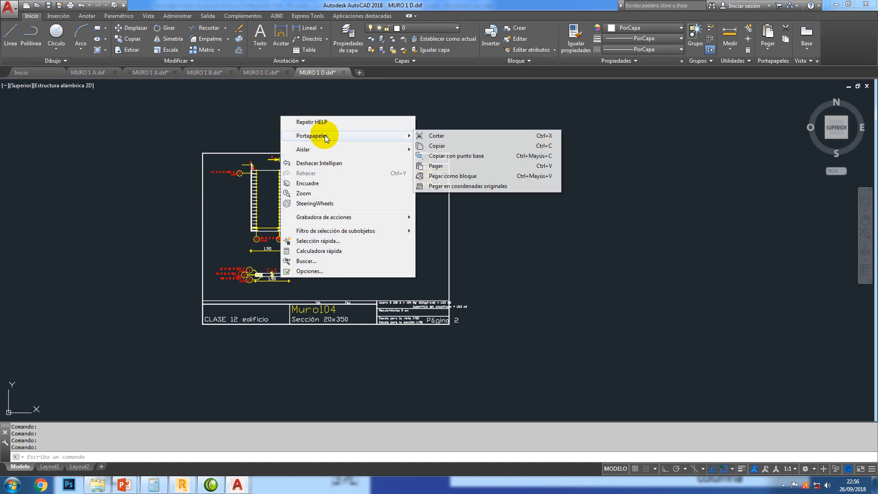
click(471, 156)
click(202, 154)
click(189, 138)
click(568, 349)
key(Return)
- Paste the MURO 1 D sheet into the combined MURO 1 A drawing, beside the Muro1C sheet and aligned with its upper edge
click(156, 72)
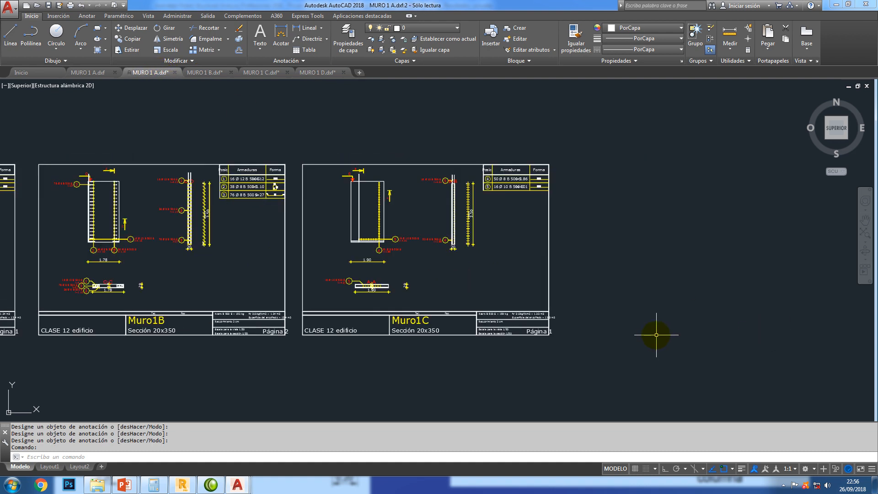
key(ctrl+v)
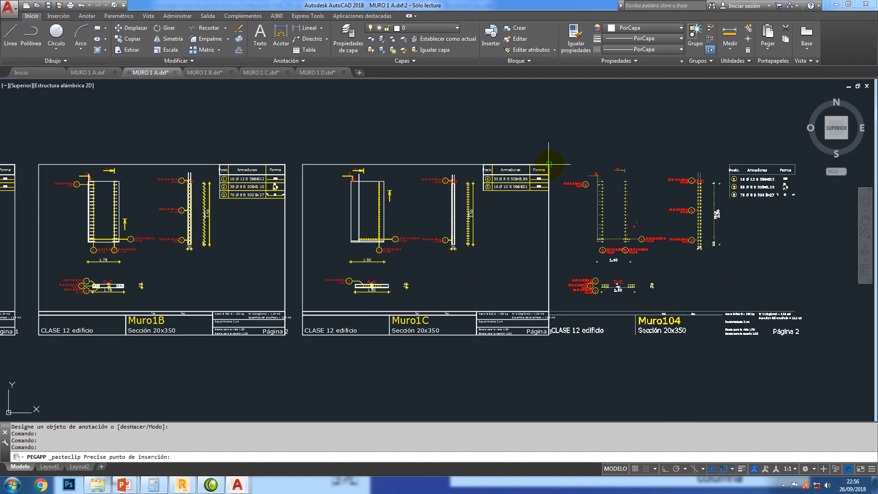
click(564, 163)
- Change the title of the newly pasted Muro104 sheet to Muro1D and end the text editing with all four sheets in view
scroll(696, 326, up, 4)
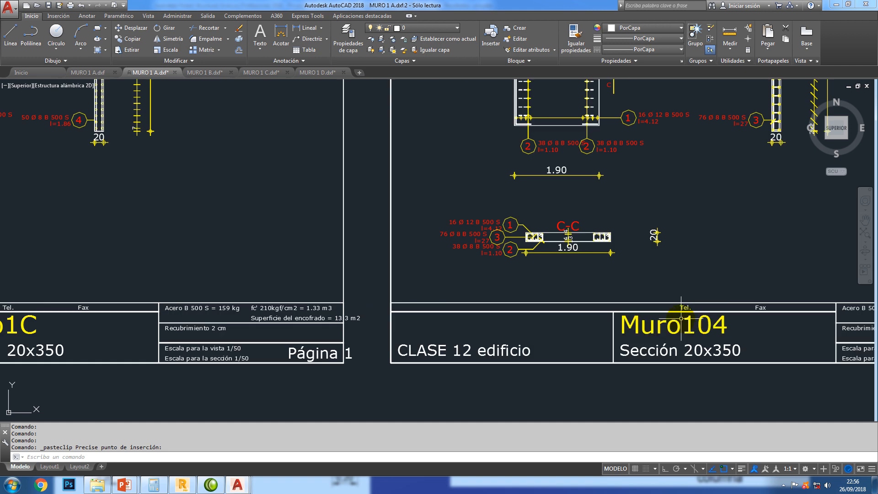
double_click(697, 326)
drag(697, 325, 726, 330)
text(D)
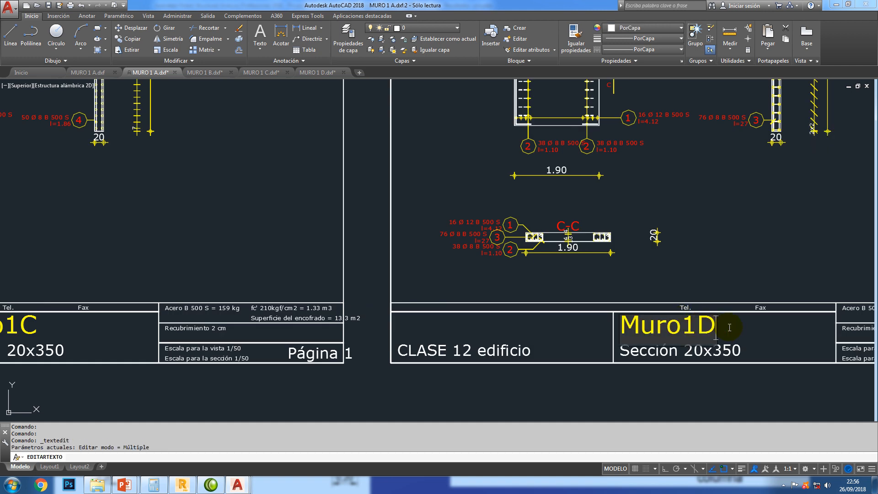
click(728, 279)
scroll(684, 310, down, 8)
scroll(537, 249, up, 5)
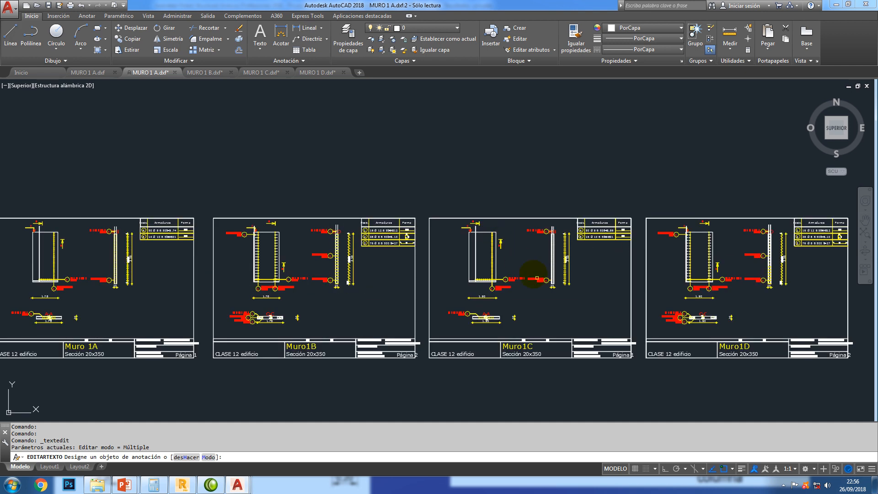
scroll(541, 282, down, 1)
key(Escape)
middle_drag(565, 291, 505, 253)
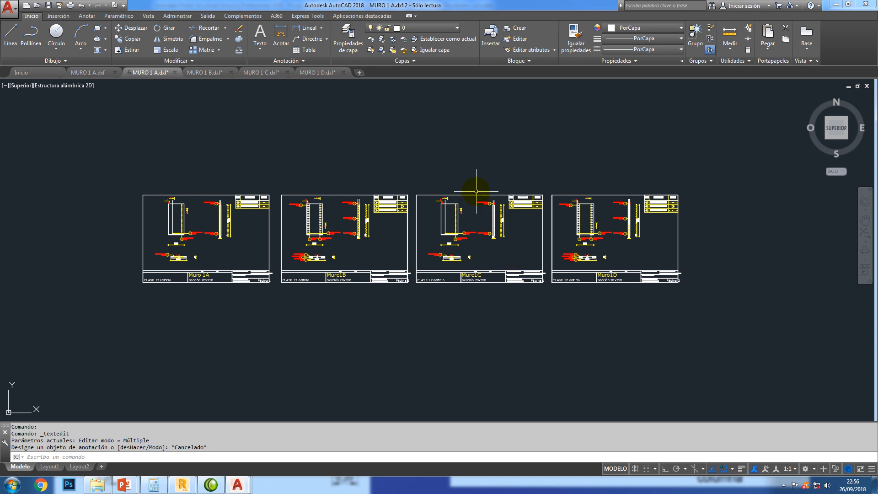
- Switch to the PowerPoint slide on the wall reinforcement options according to GBDS 2017
mouse_move(473, 195)
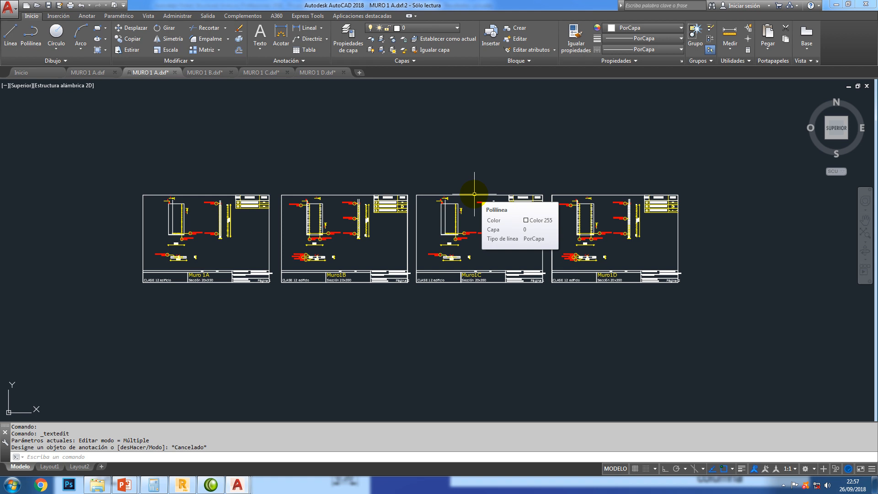
key(alt+Tab)
key(alt+Tab)
key(alt+Tab)
key(alt+Tab)
key(alt+Tab)
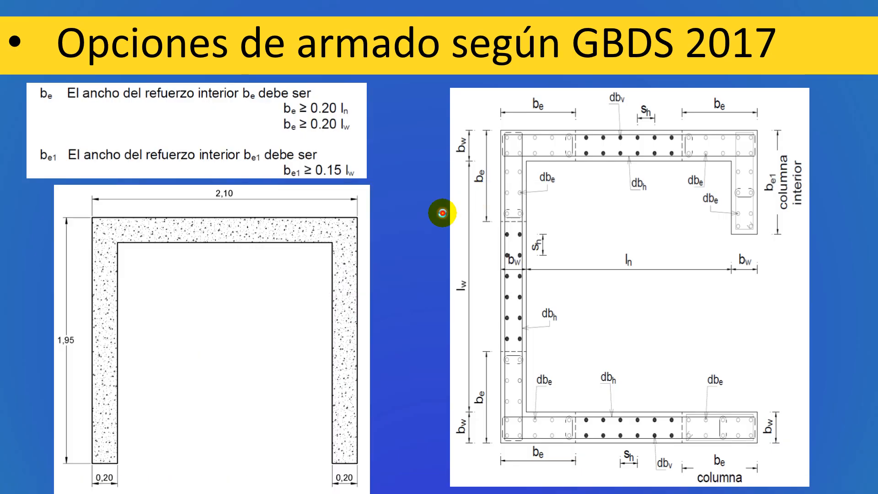